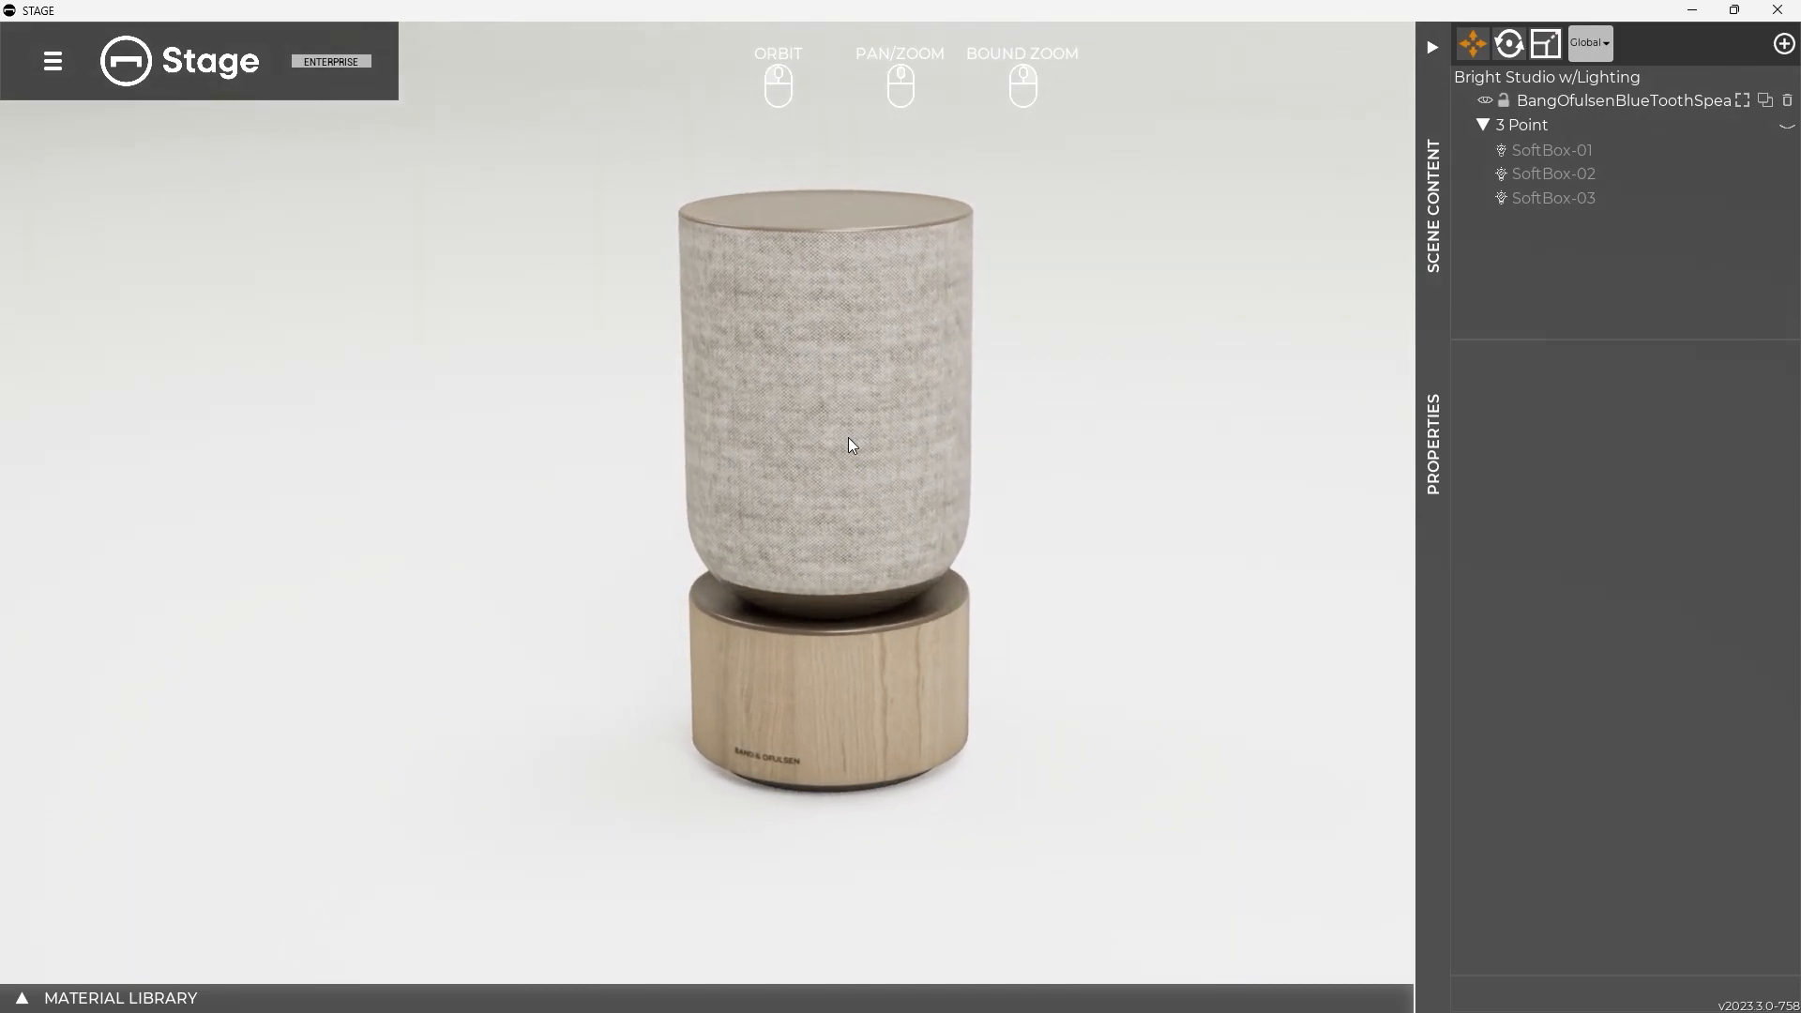
Show the light fixtures of the 3 Point rig in the scene and collapse the rig's list of soft boxes.
left_click(1514, 128)
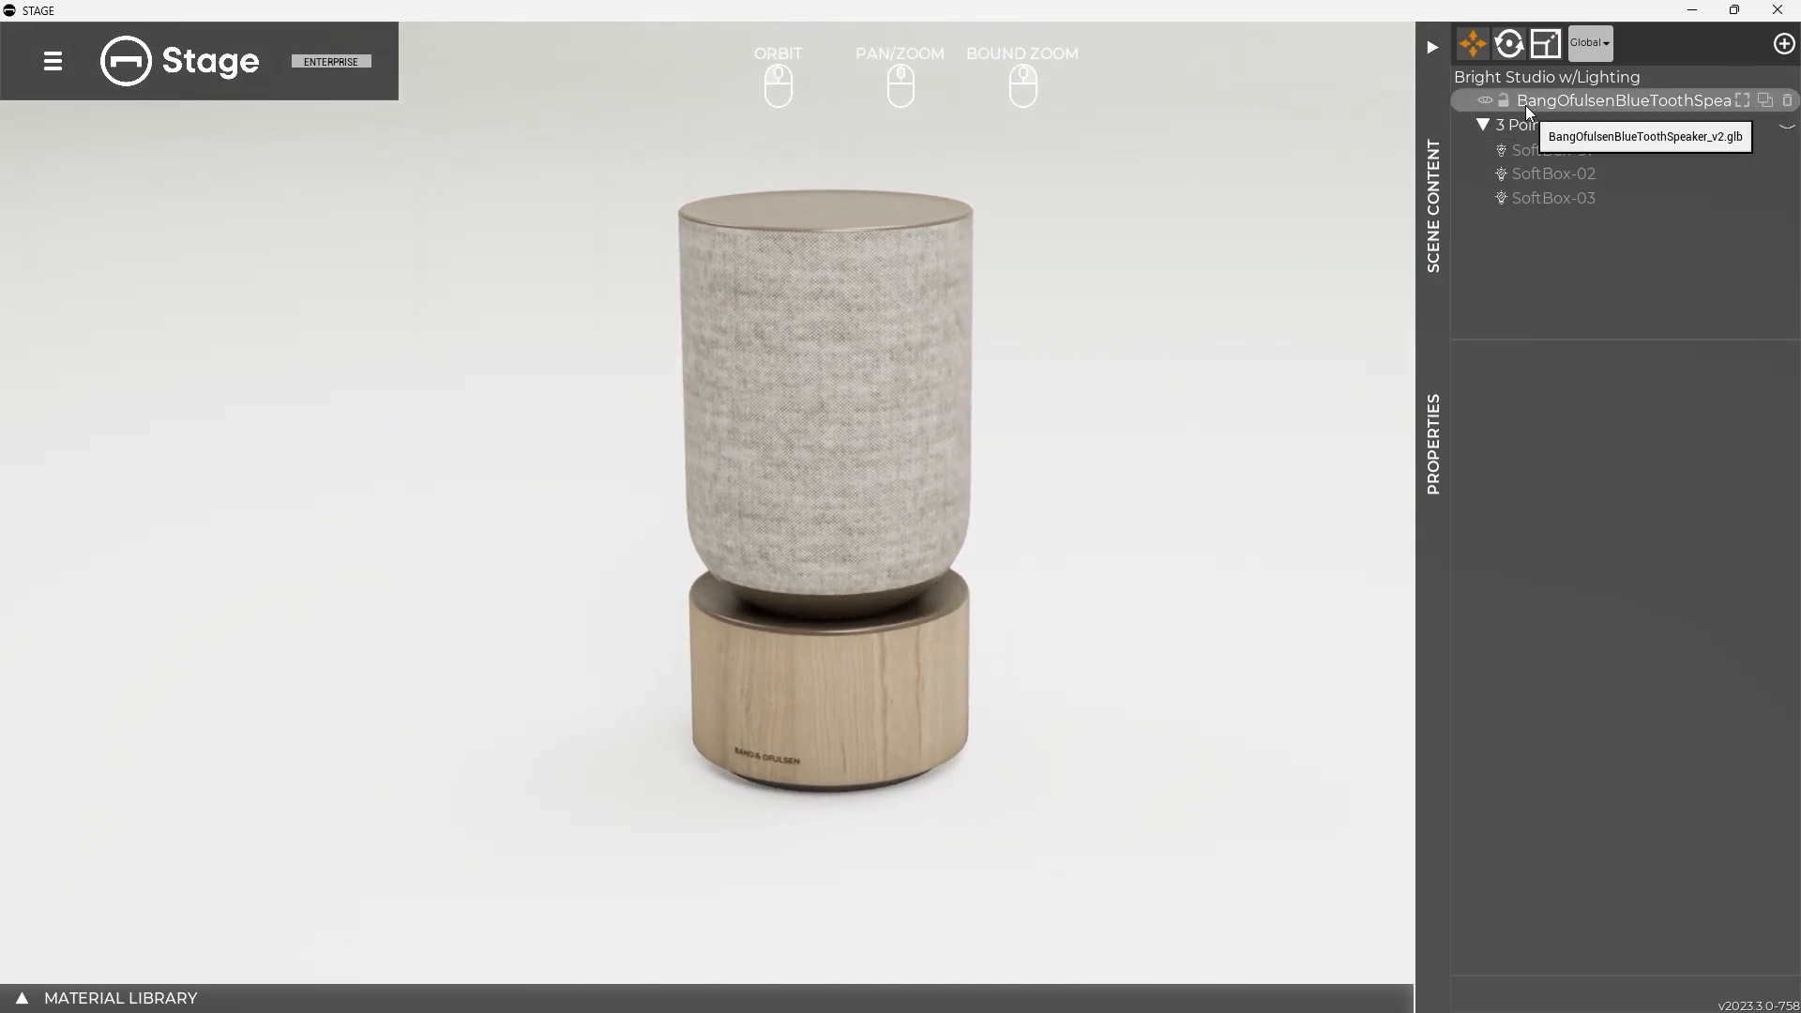
left_click(1787, 126)
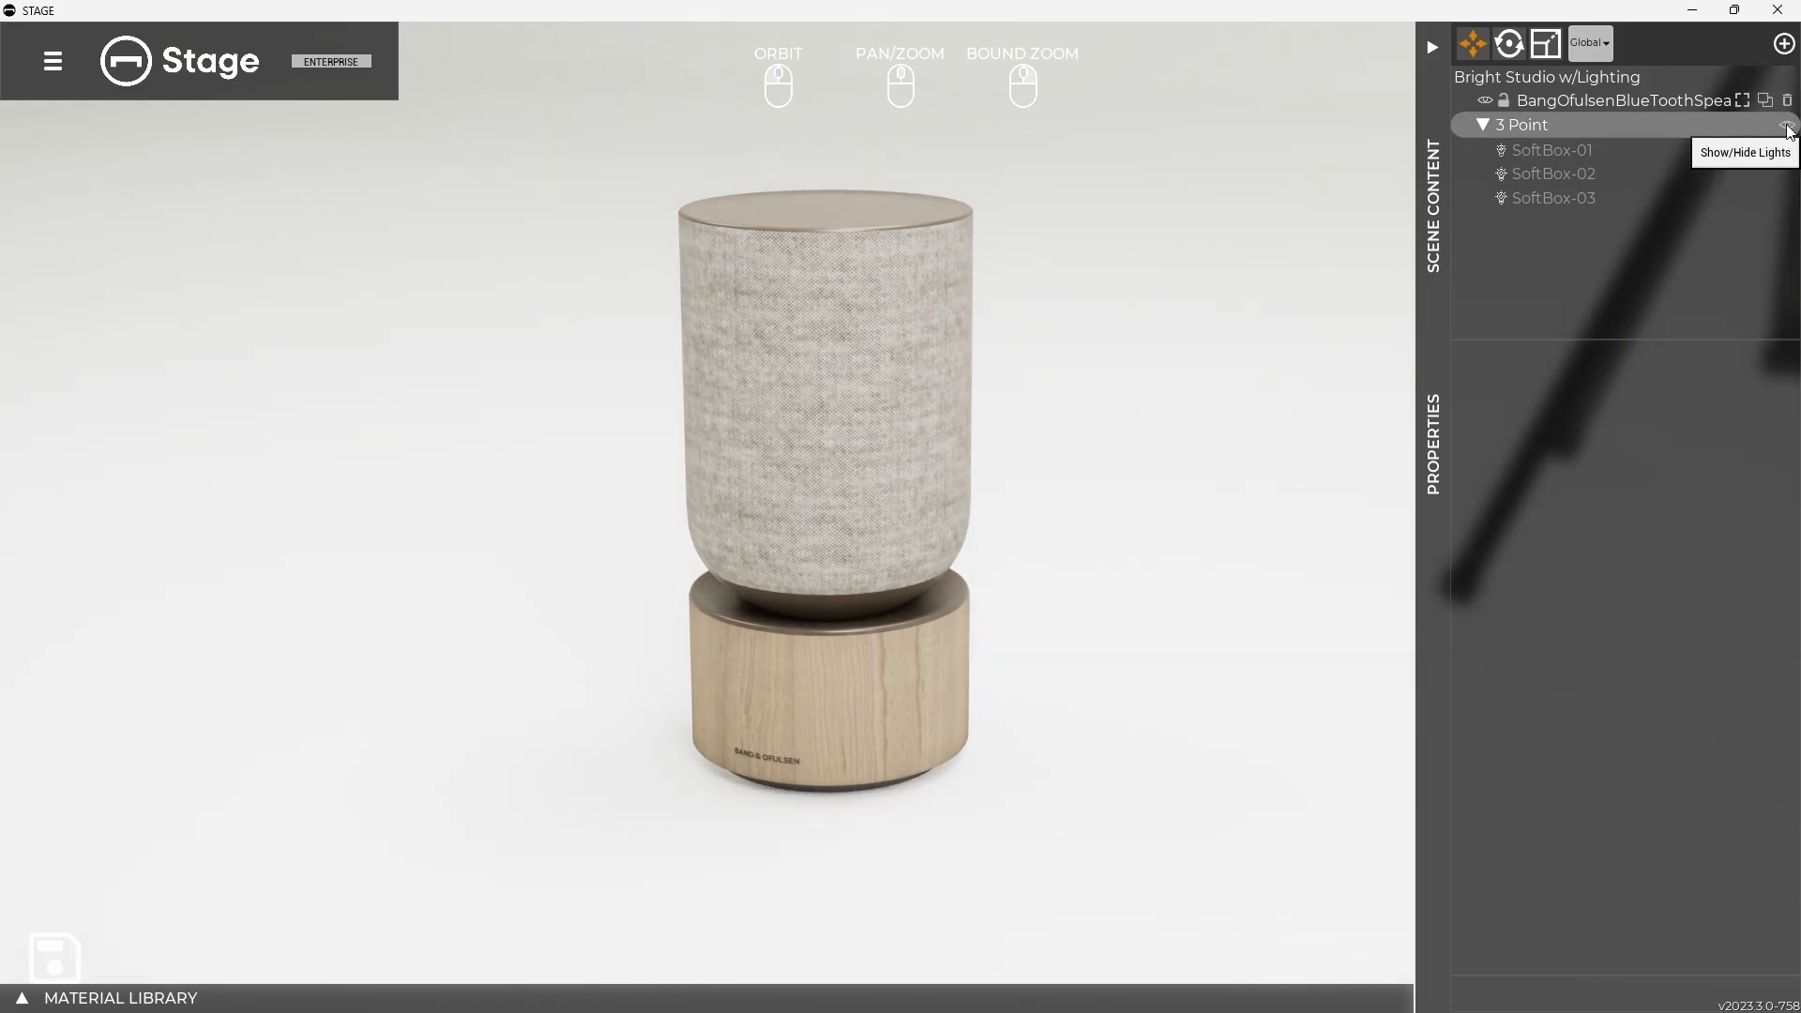
scroll(1107, 292, "down", 5)
left_click_drag(1066, 298, 881, 527)
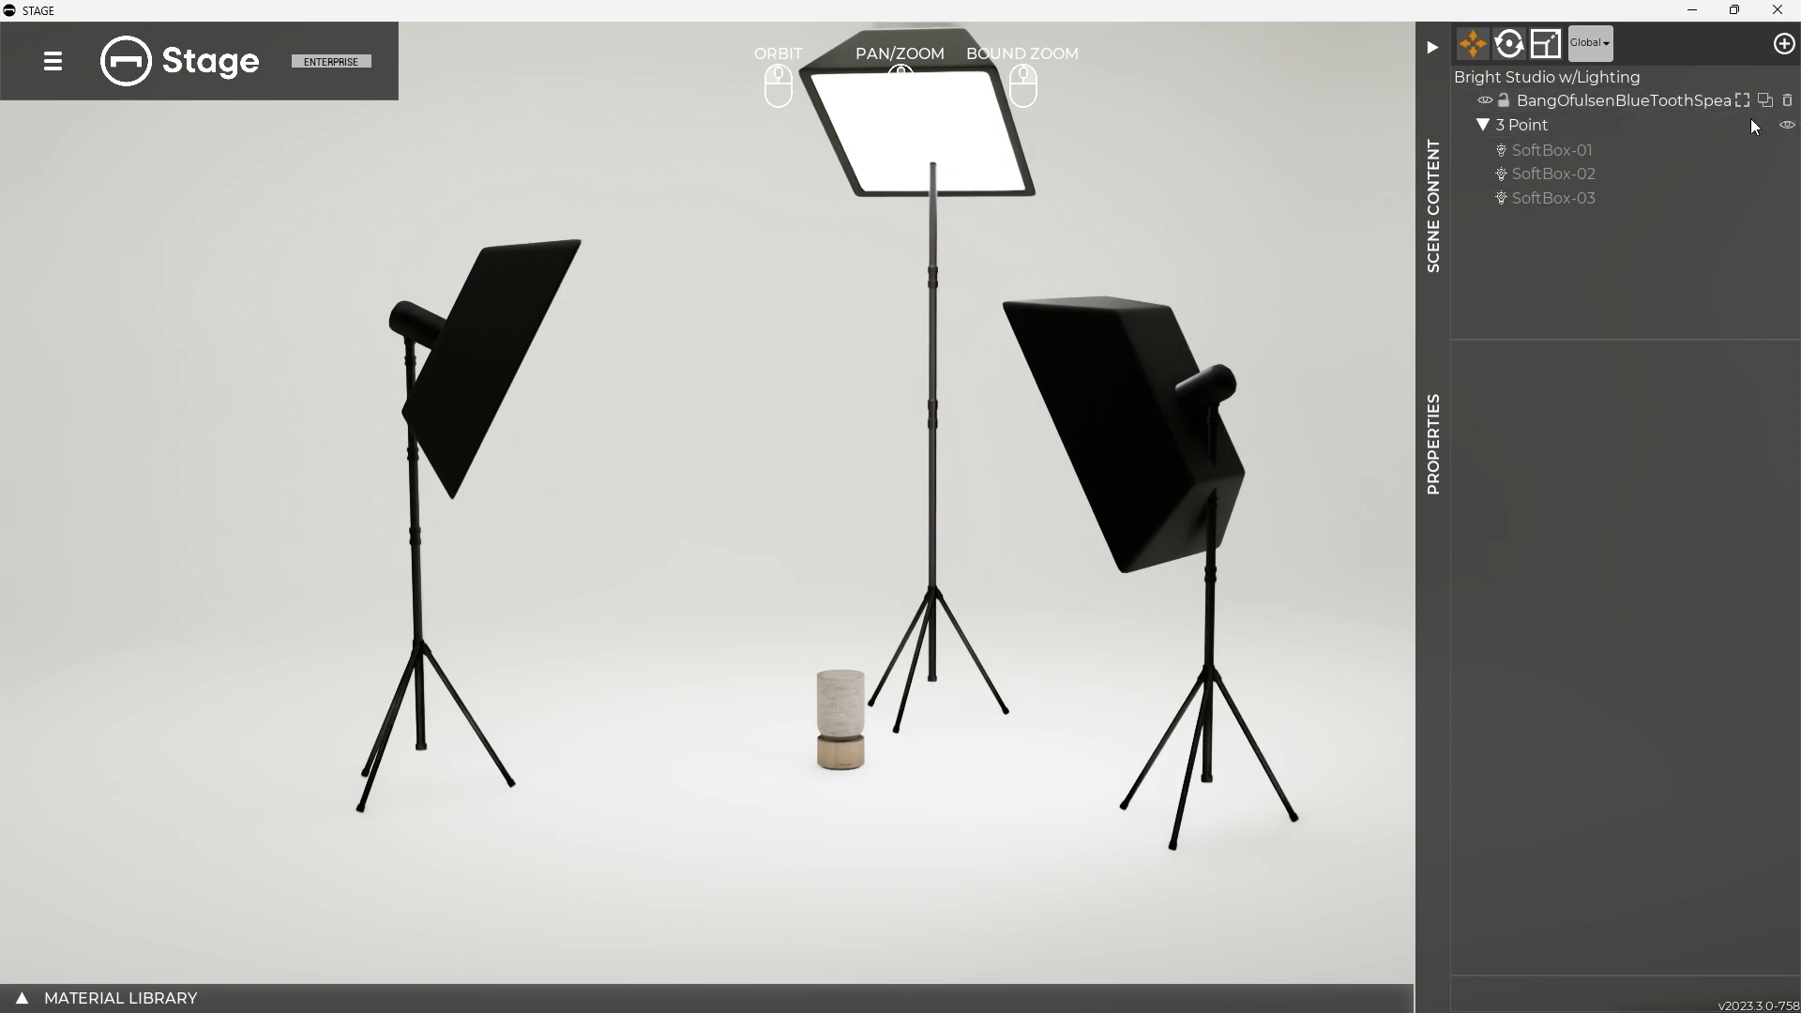
left_click(1788, 126)
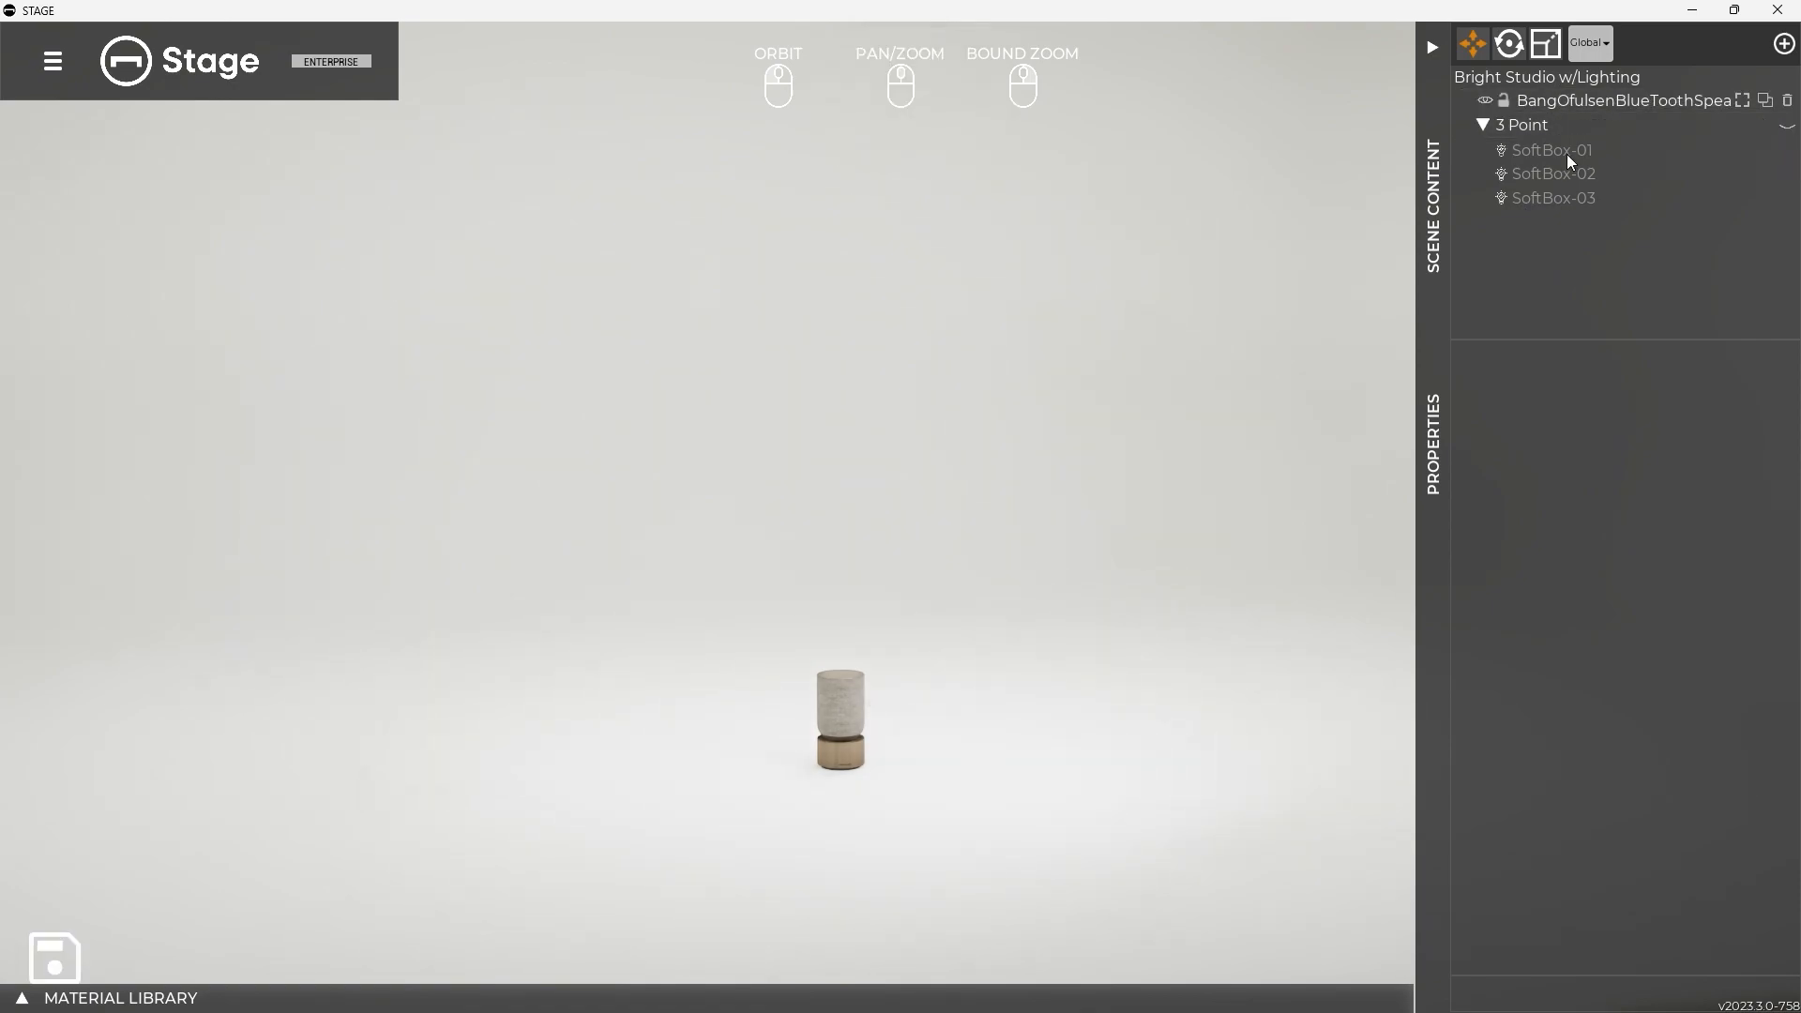
left_click(1788, 126)
left_click(1528, 126)
left_click(1529, 127)
left_click(1484, 124)
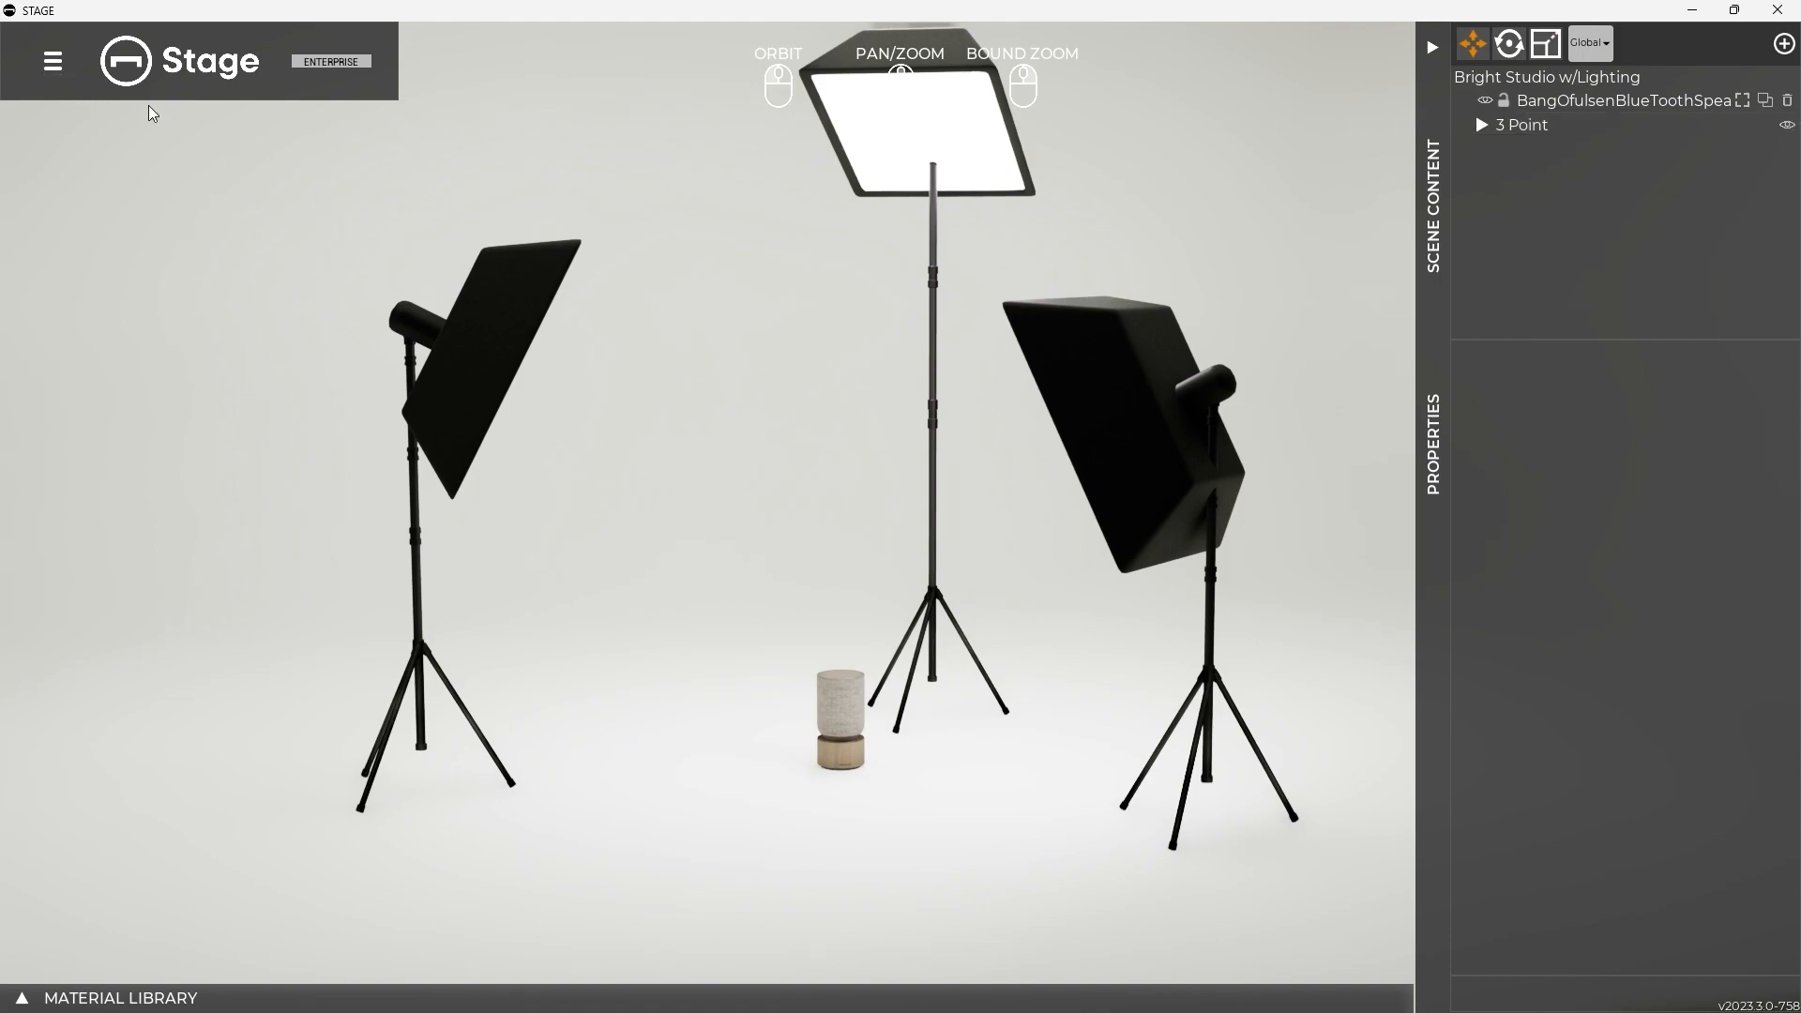
Change the scene from Bright Studio w/Lighting to Sweep.
left_click(54, 66)
mouse_move(83, 169)
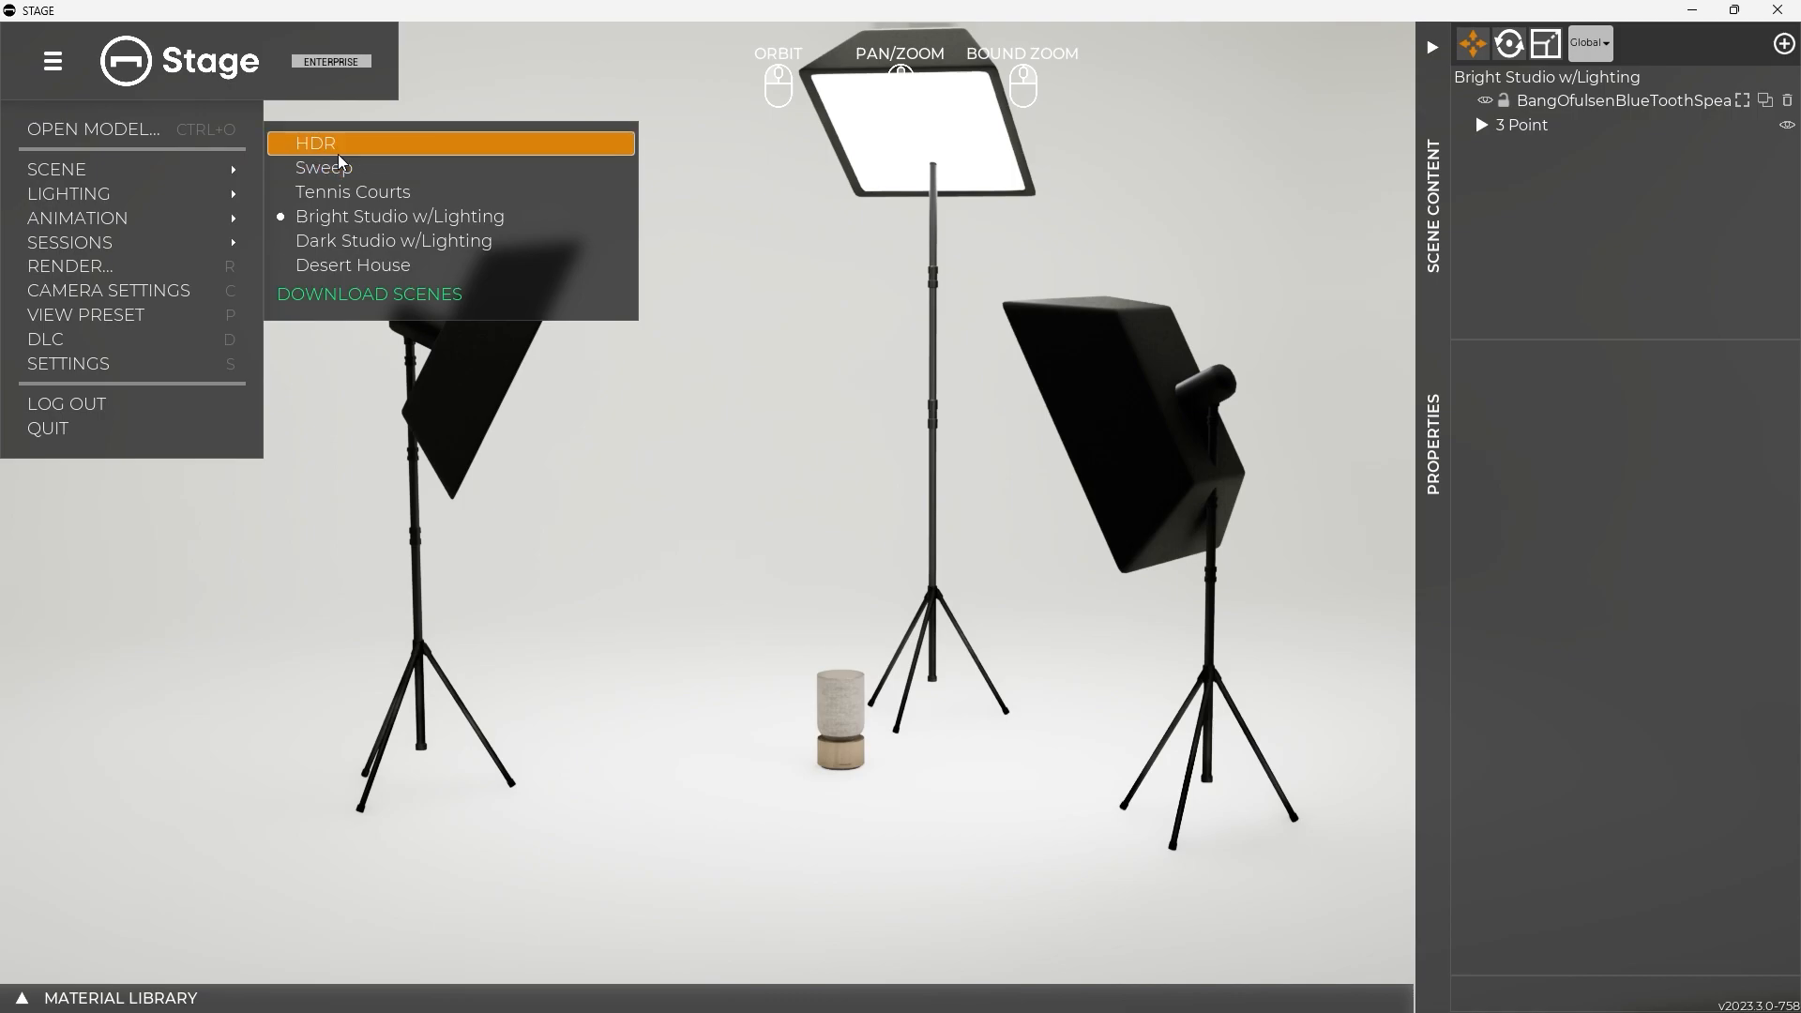
left_click(342, 171)
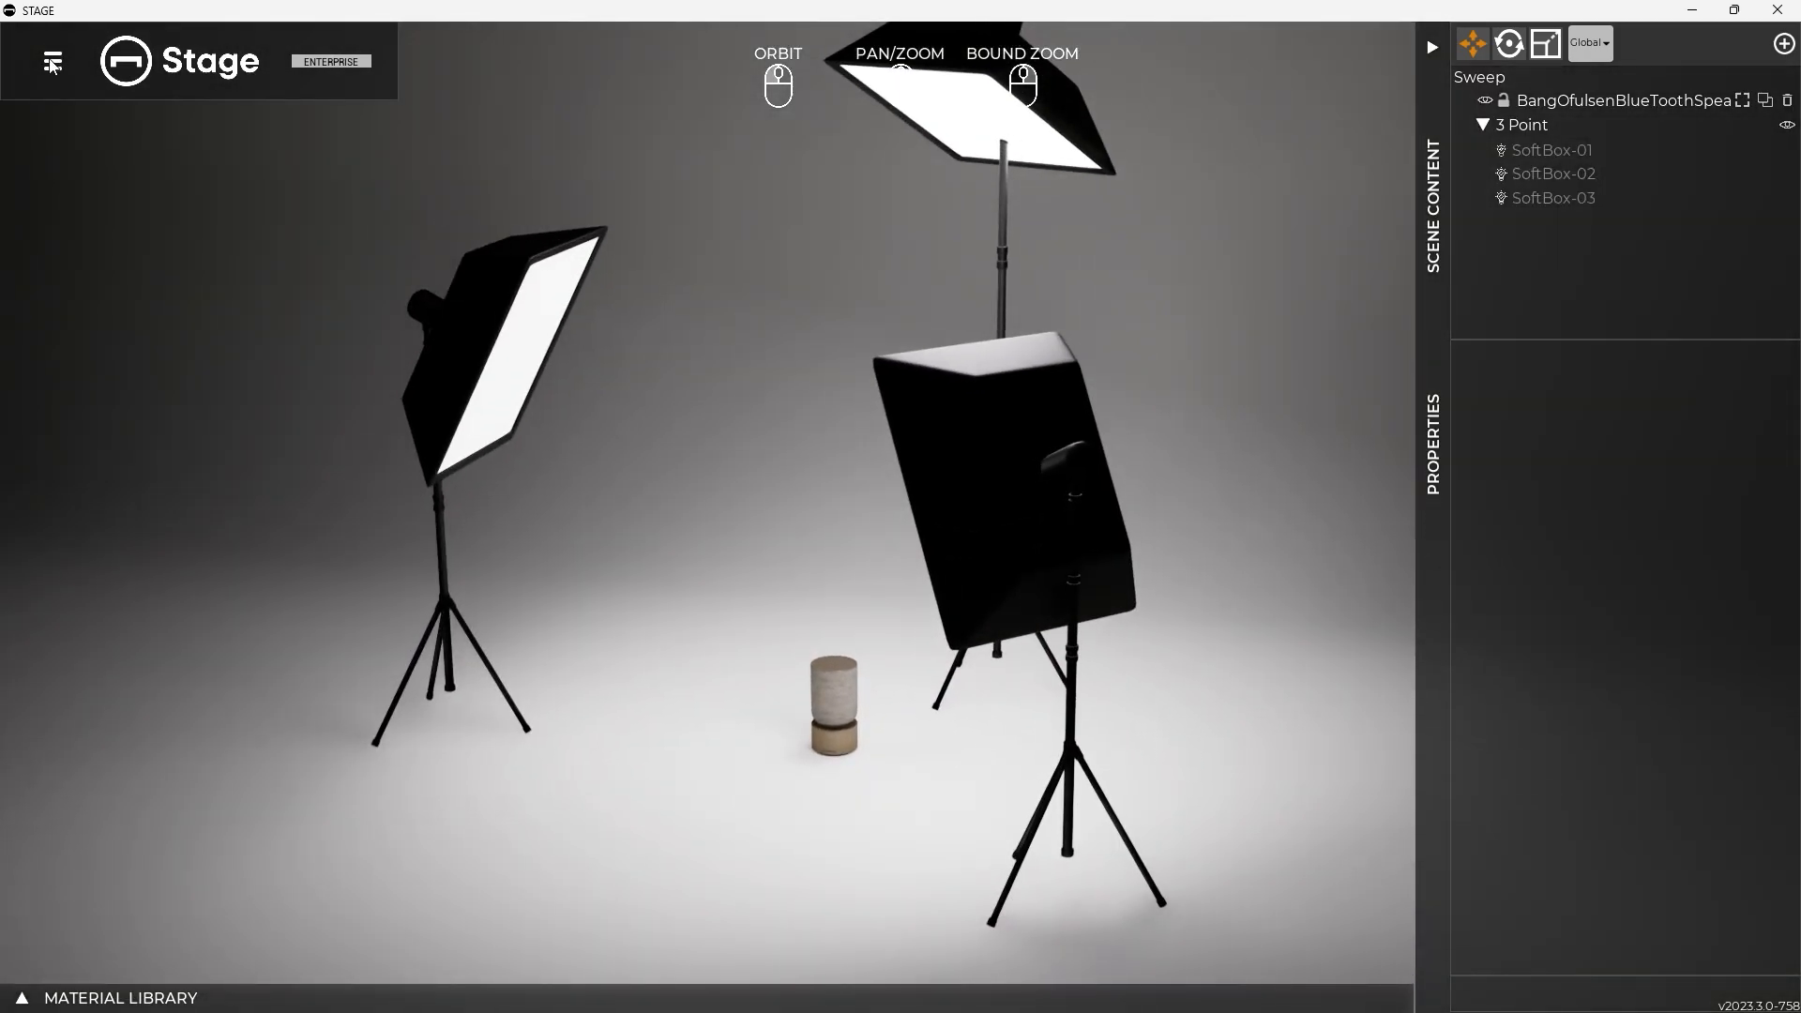
Try the Butterfly and Warm Cool lighting presets on the speaker.
left_click(53, 64)
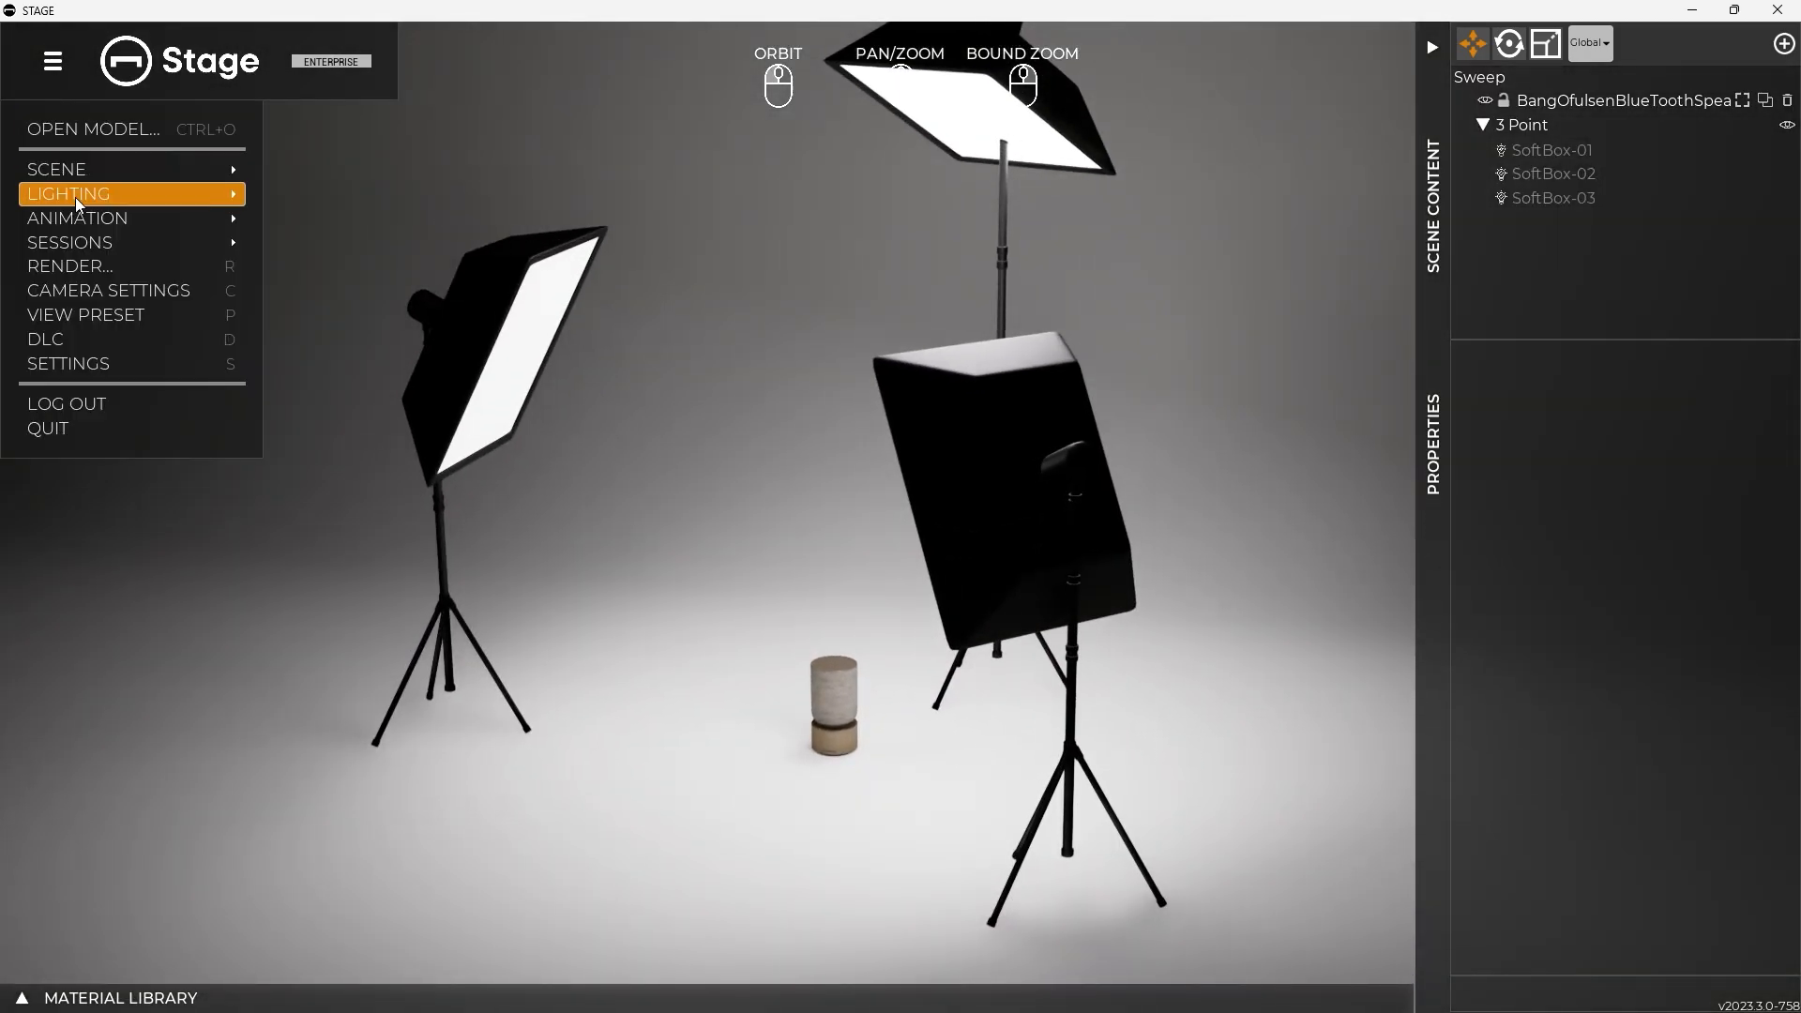
mouse_move(76, 197)
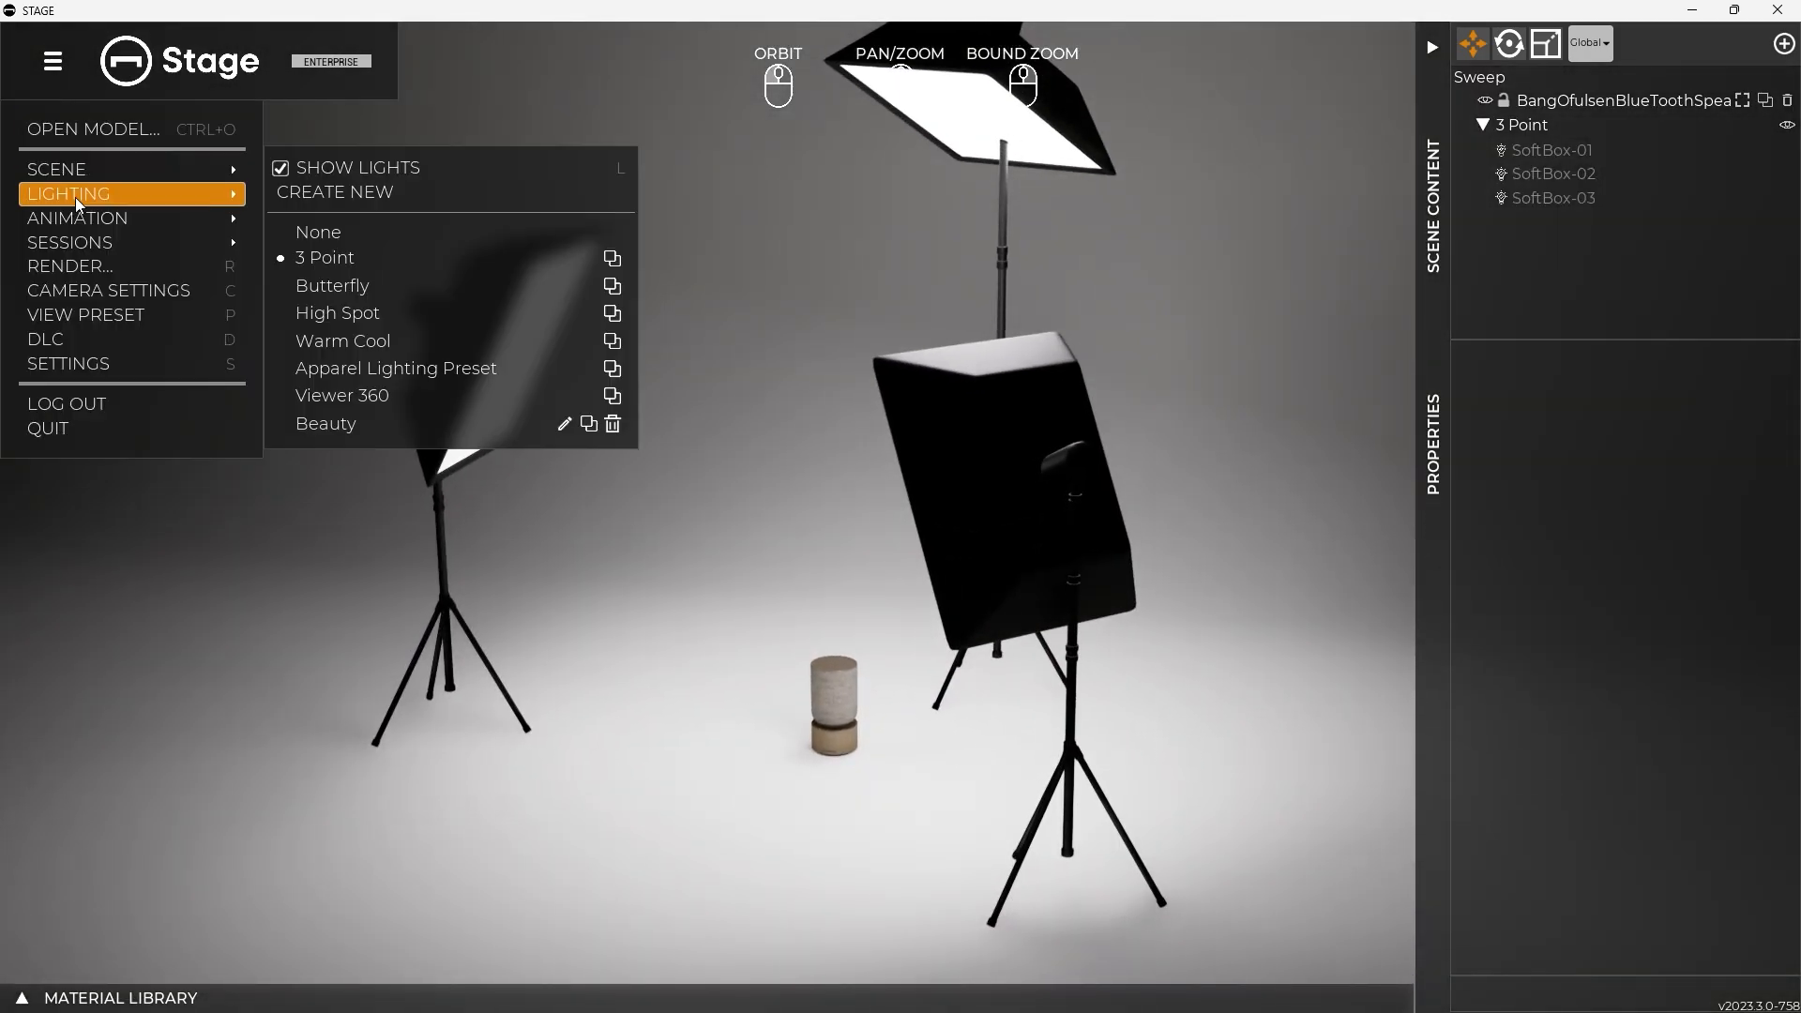
left_click(326, 289)
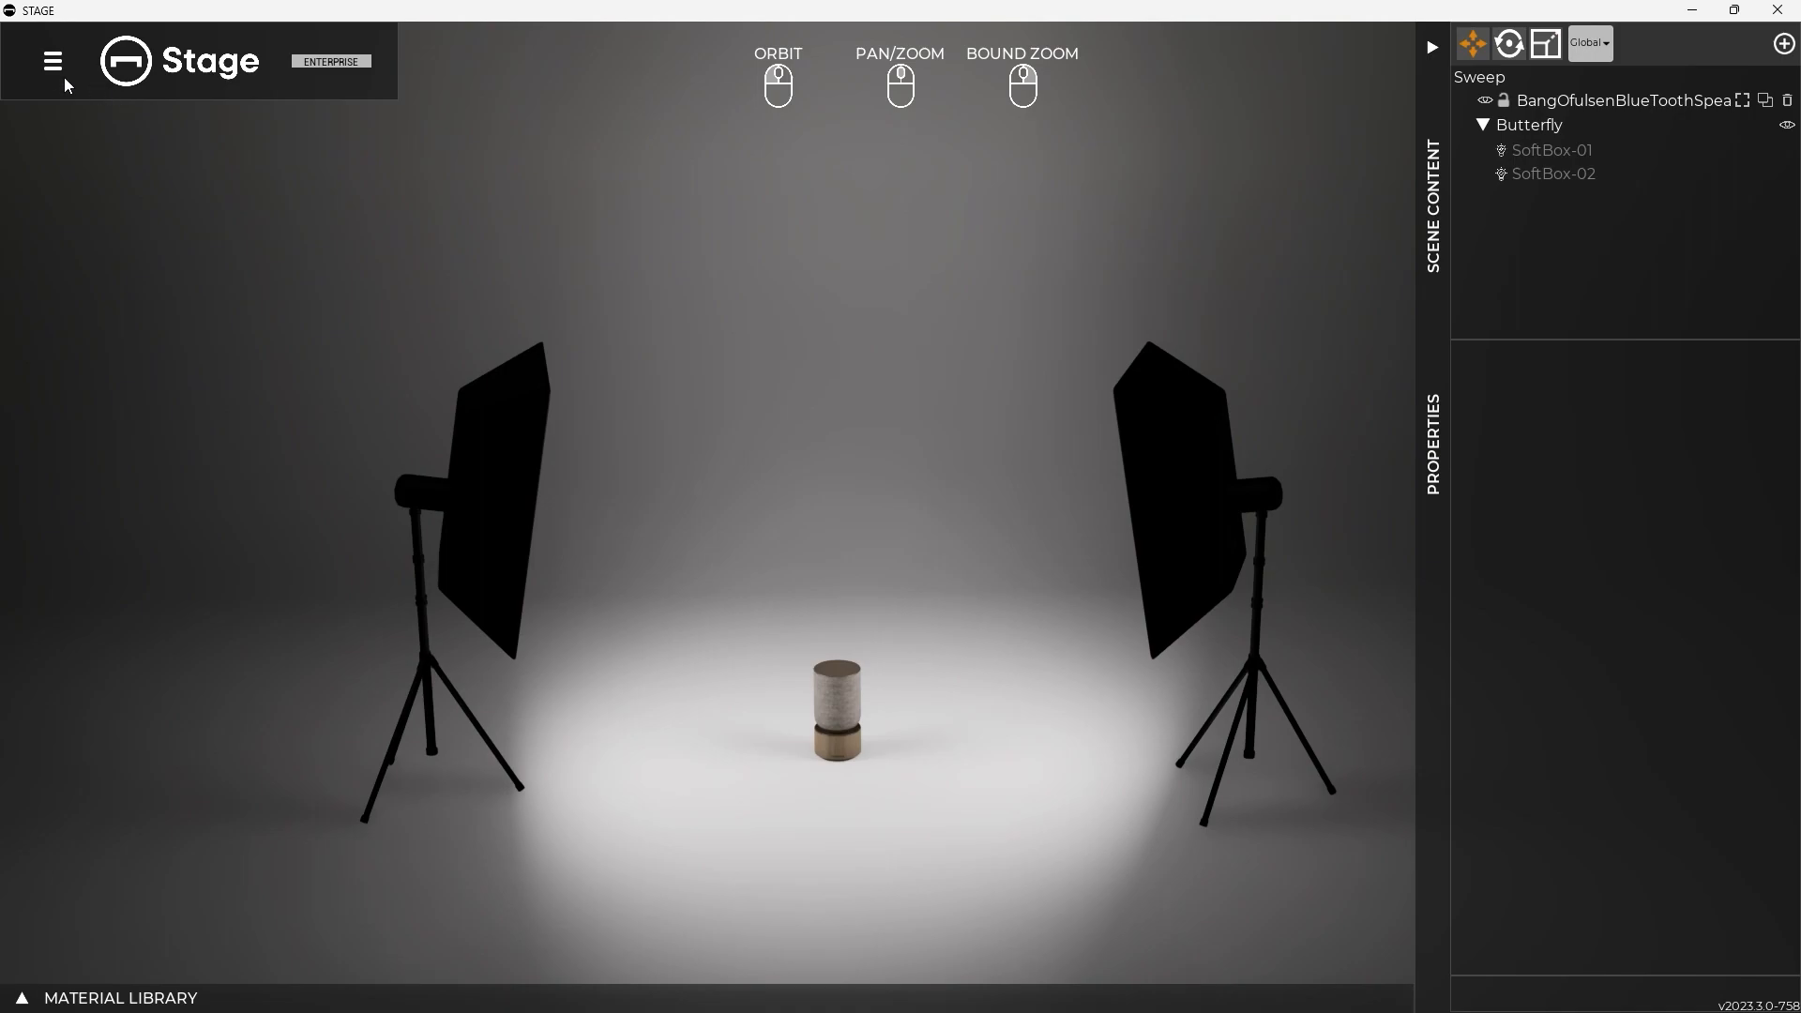
left_click(53, 62)
mouse_move(71, 193)
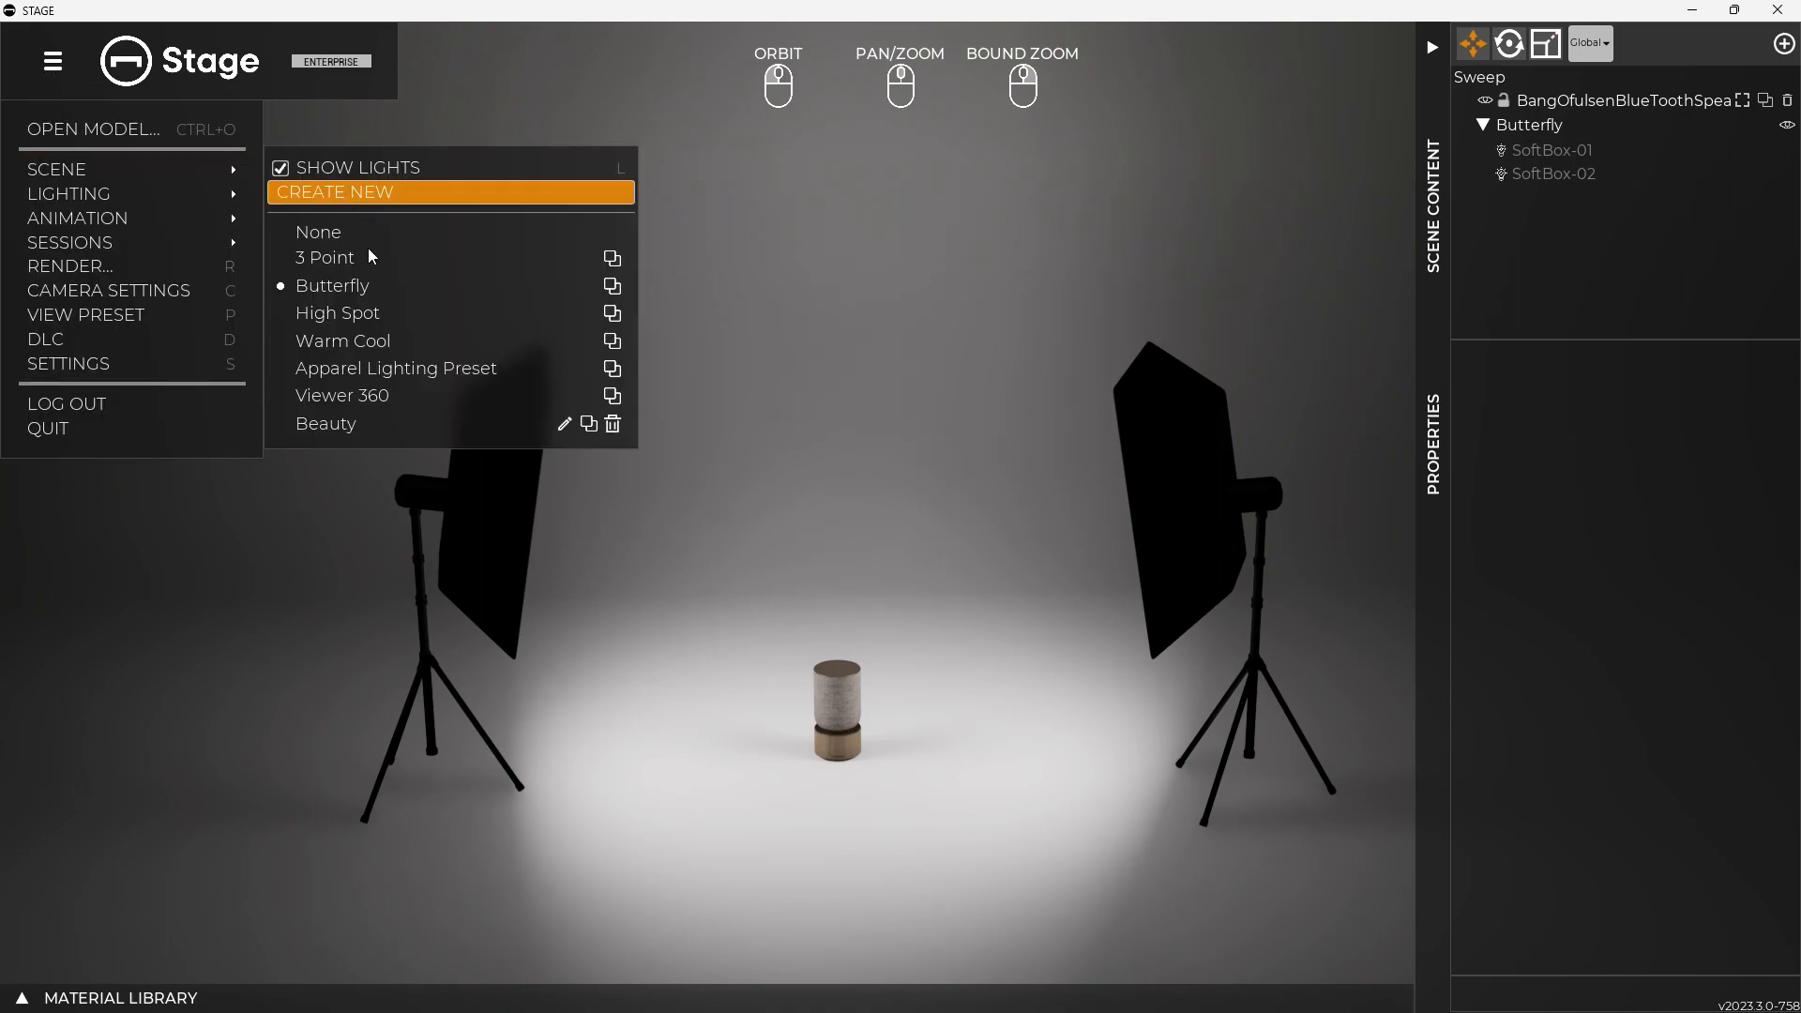
left_click(366, 340)
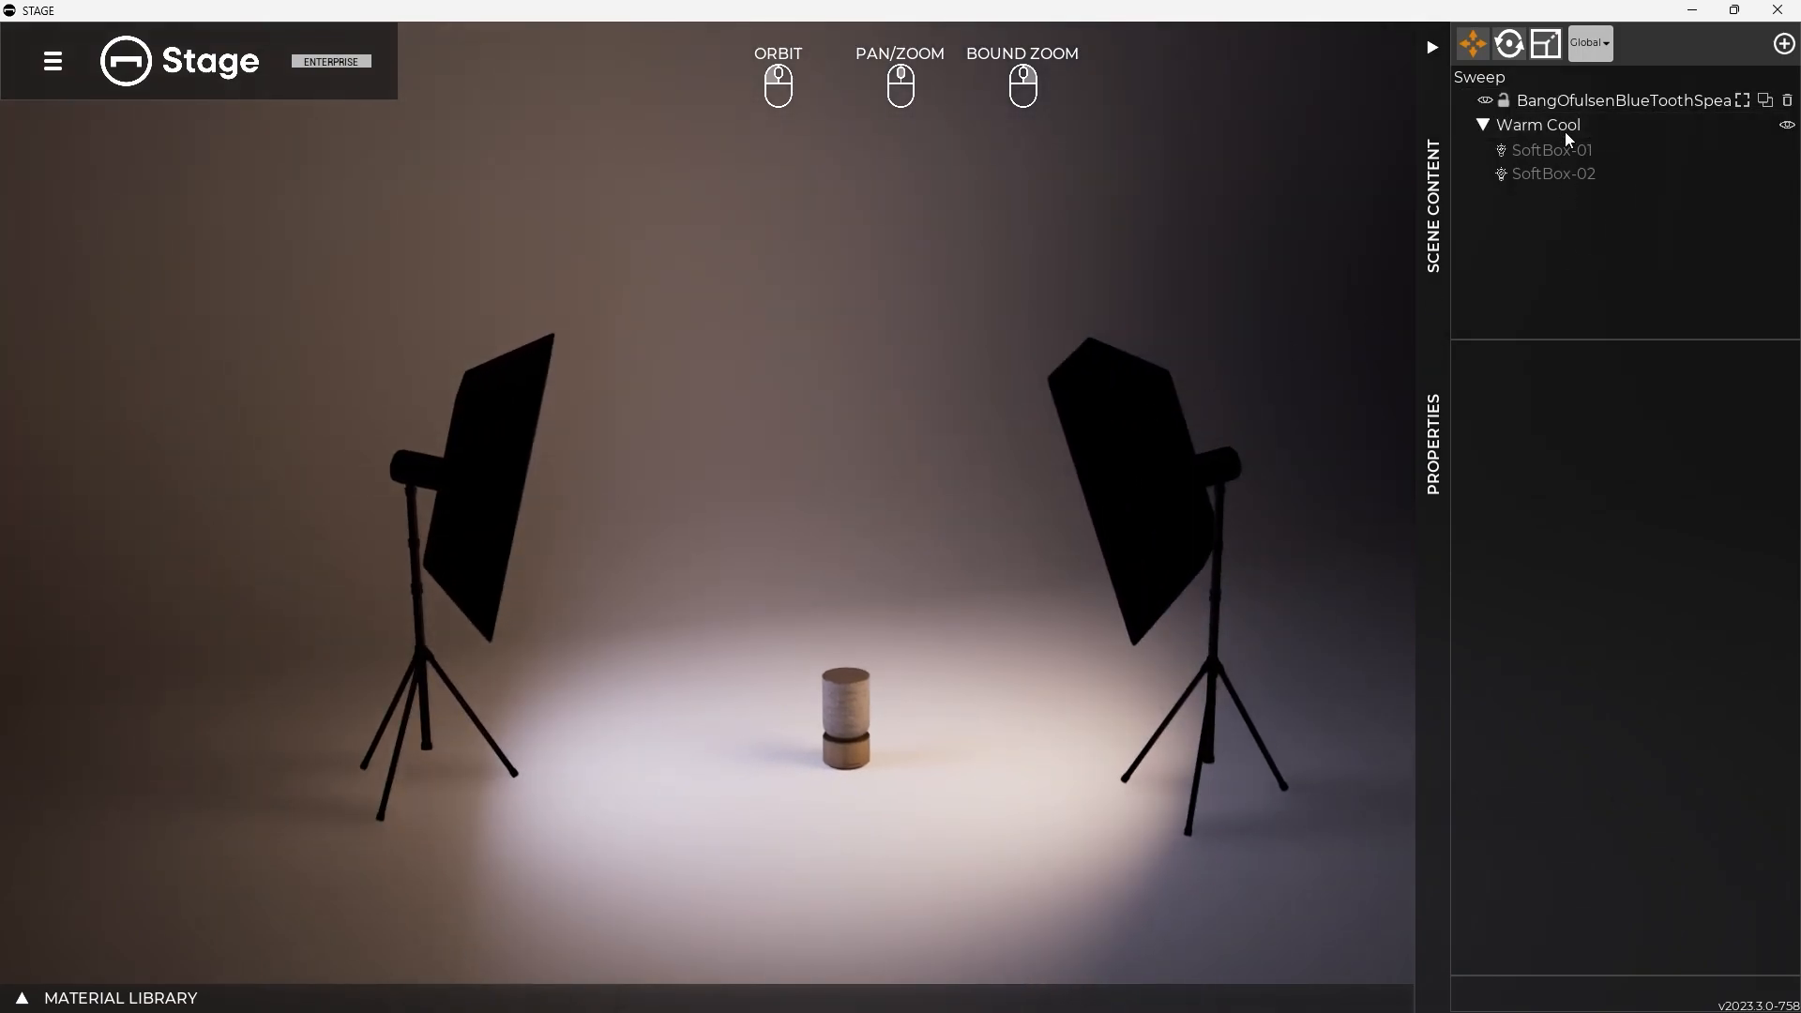
Create a new light rig and name it MyCoolLights.
left_click(45, 70)
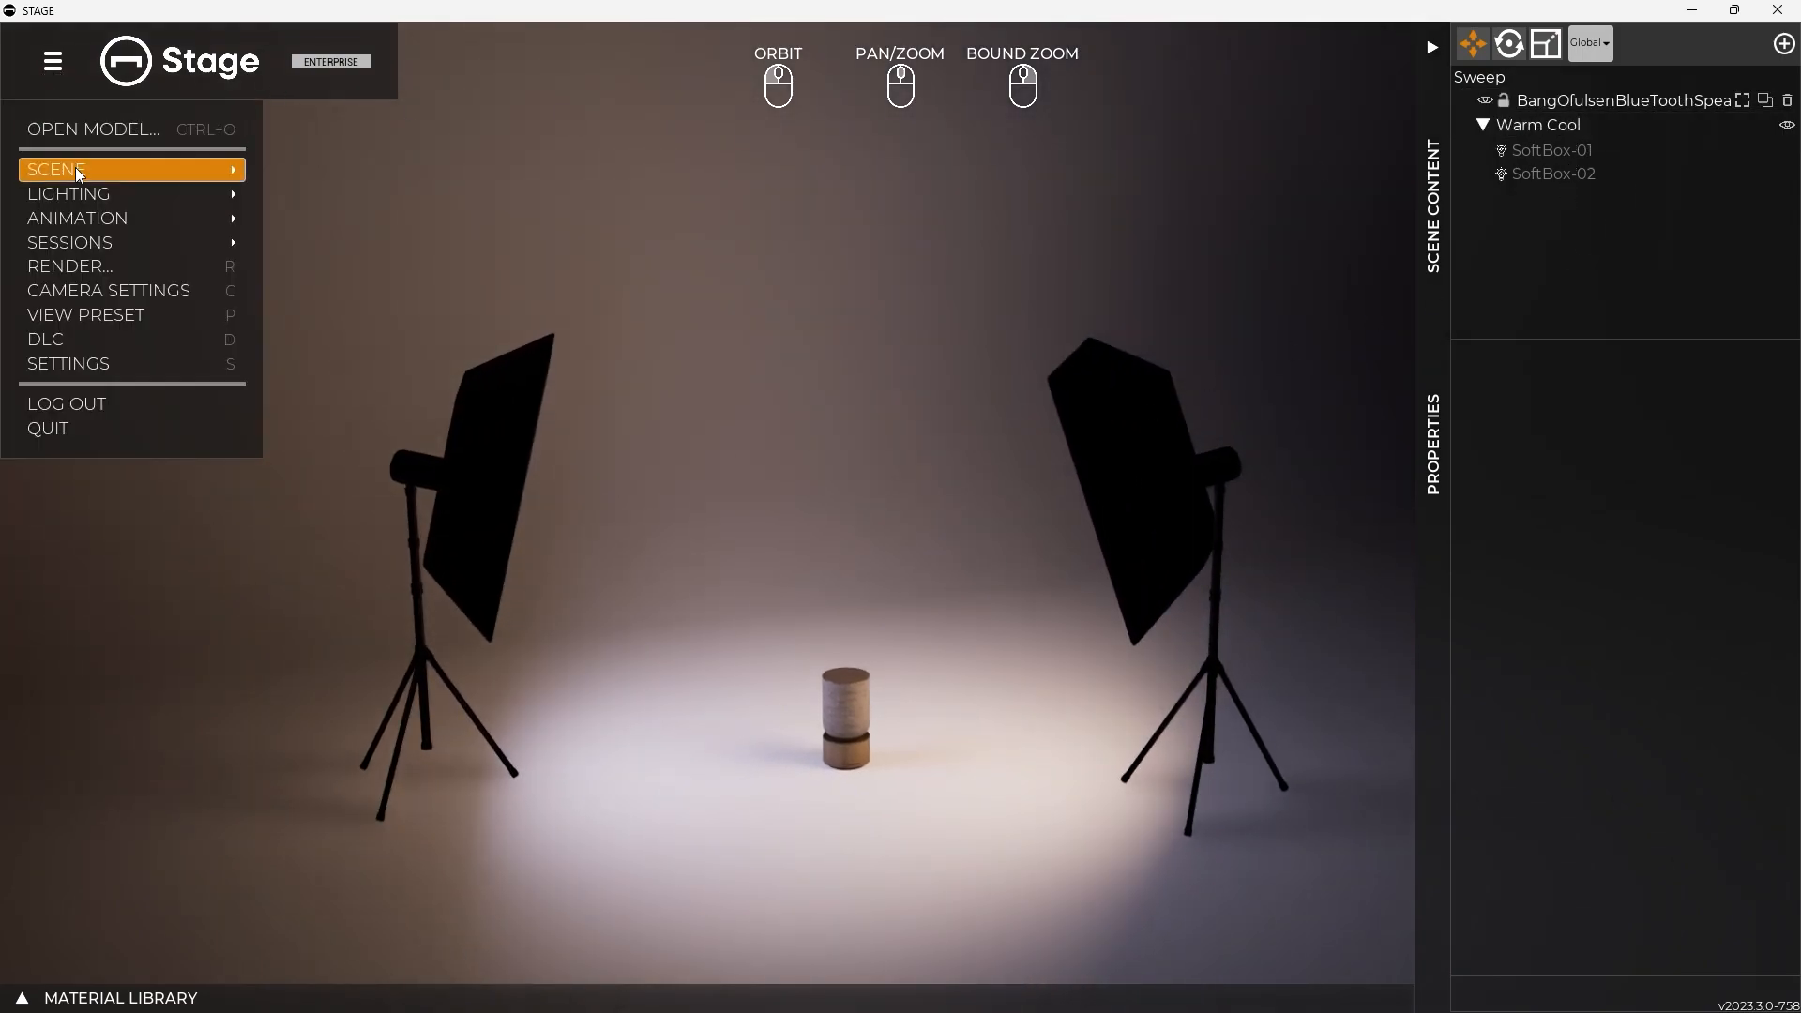
mouse_move(70, 193)
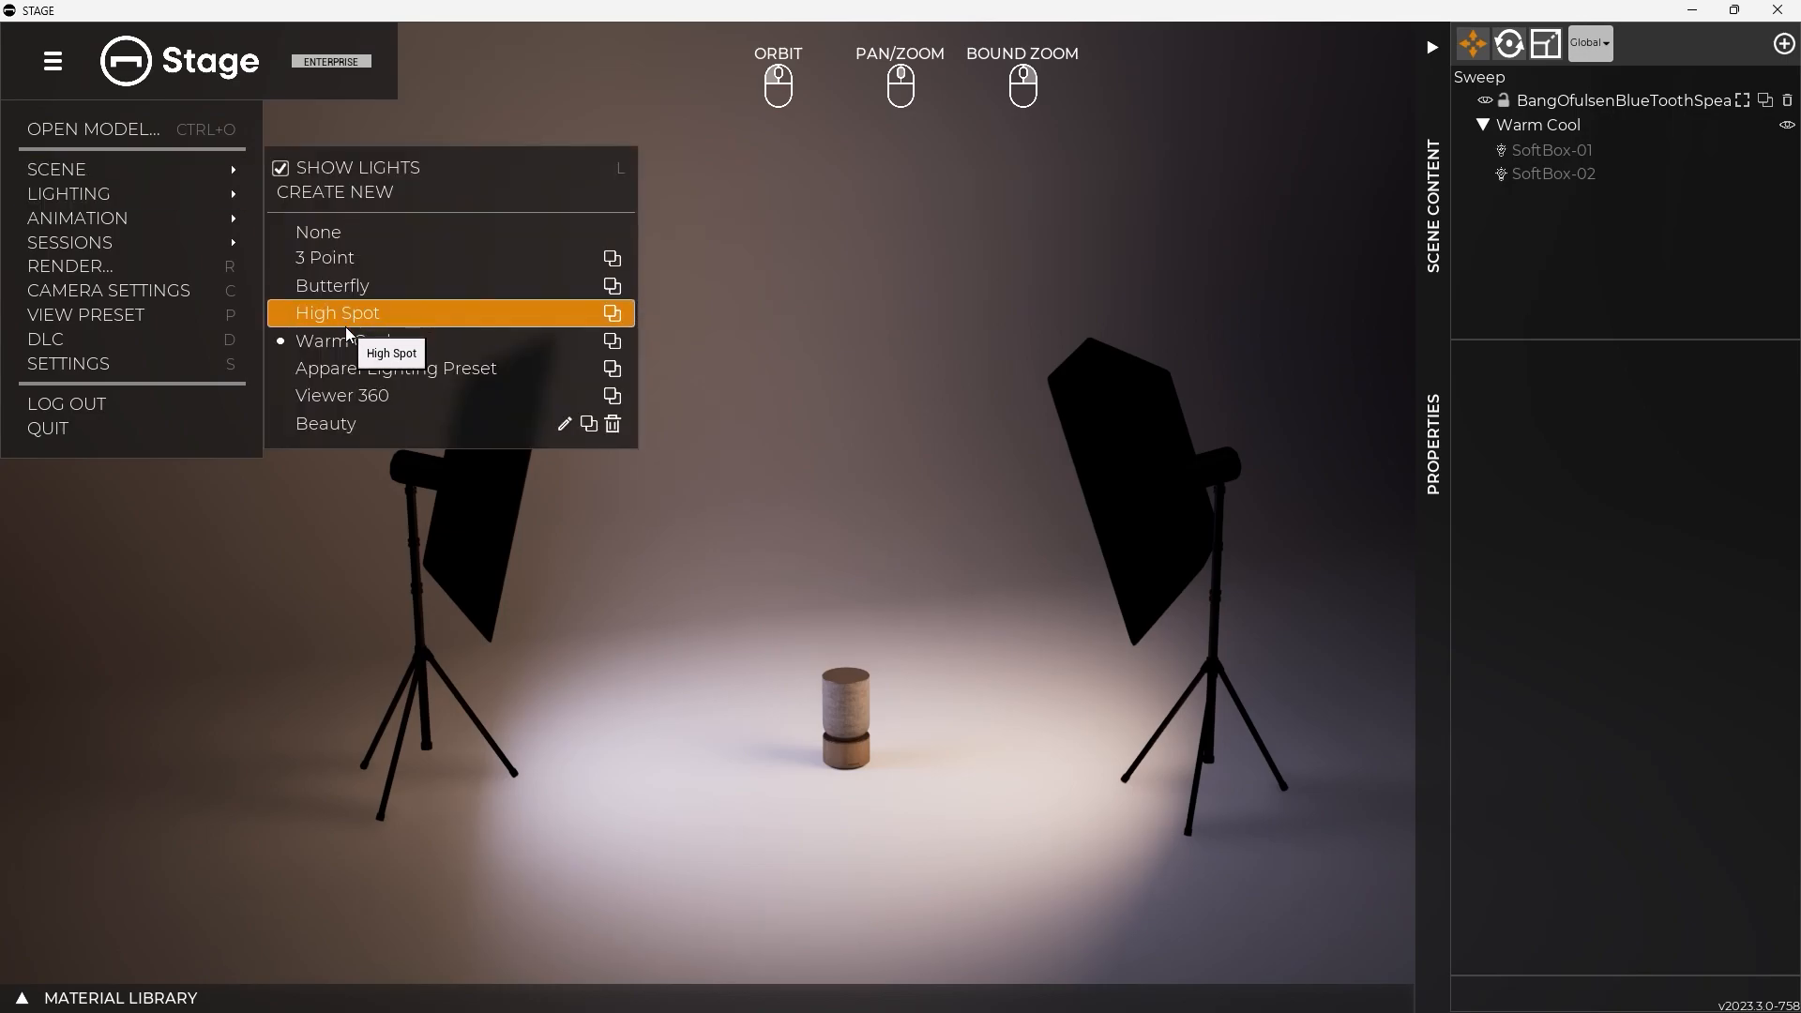
left_click(353, 193)
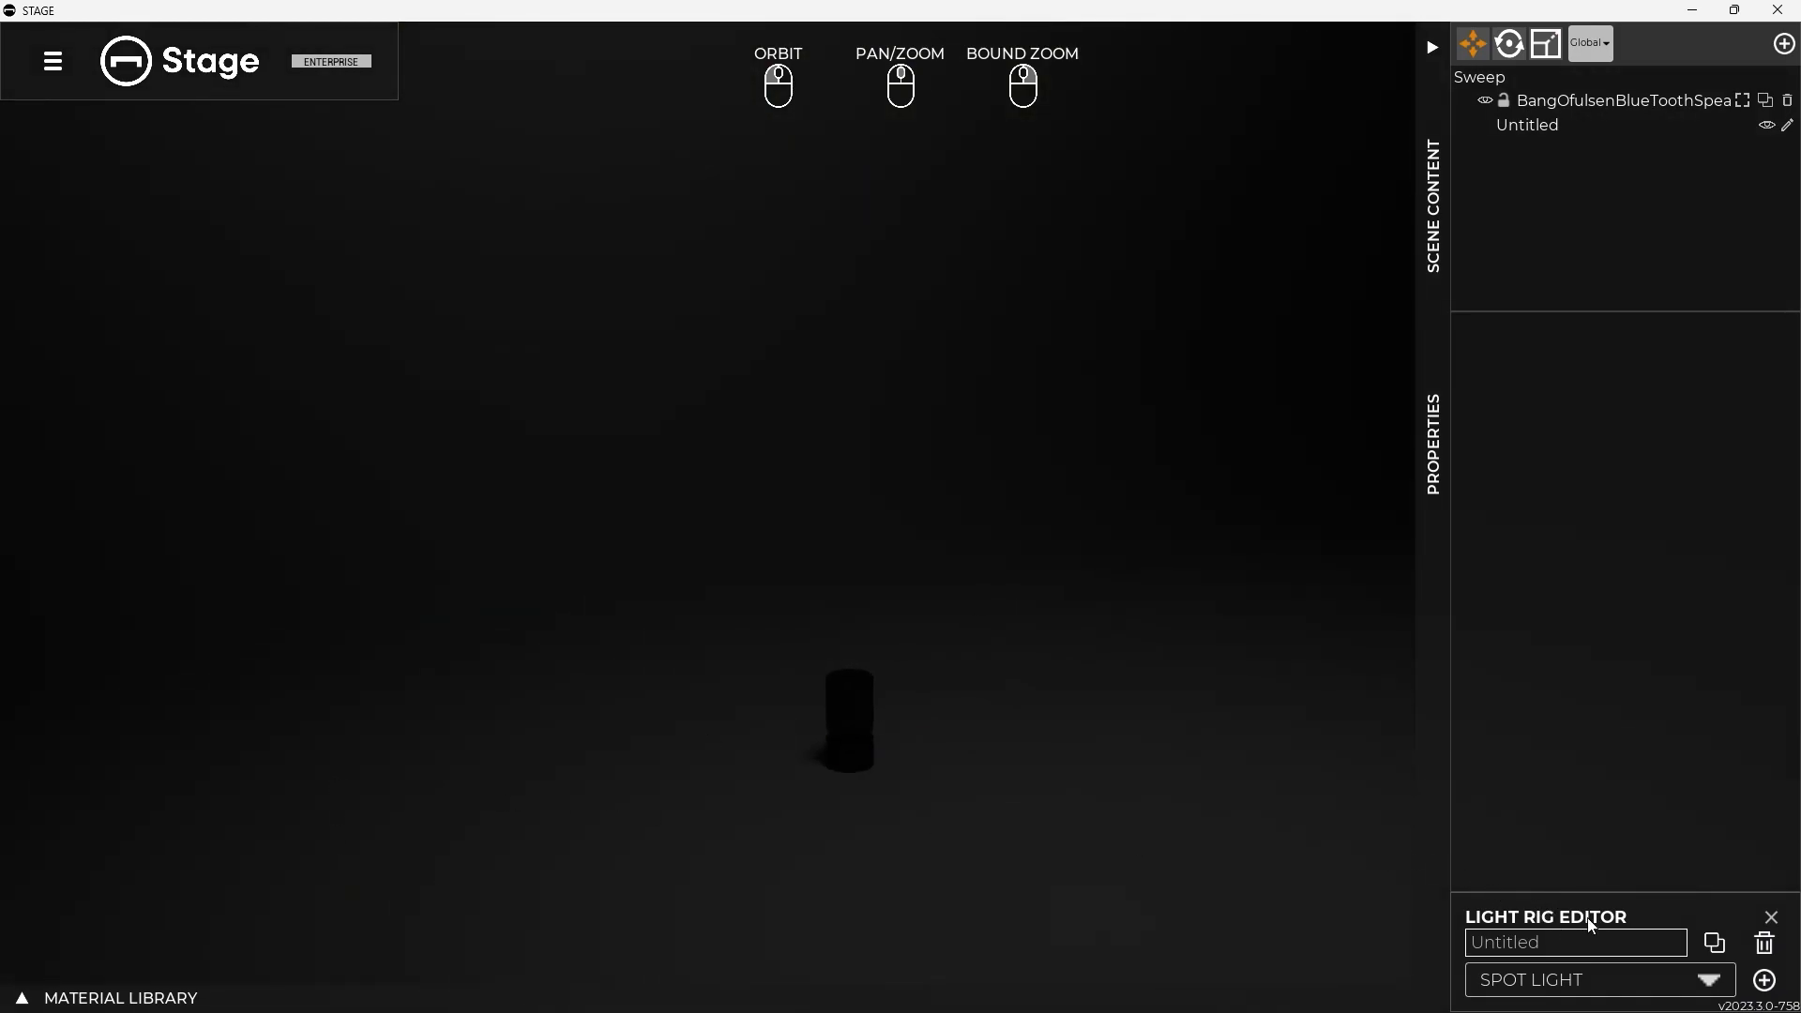
left_click(1471, 949)
type("MyCoolLights")
key("Return")
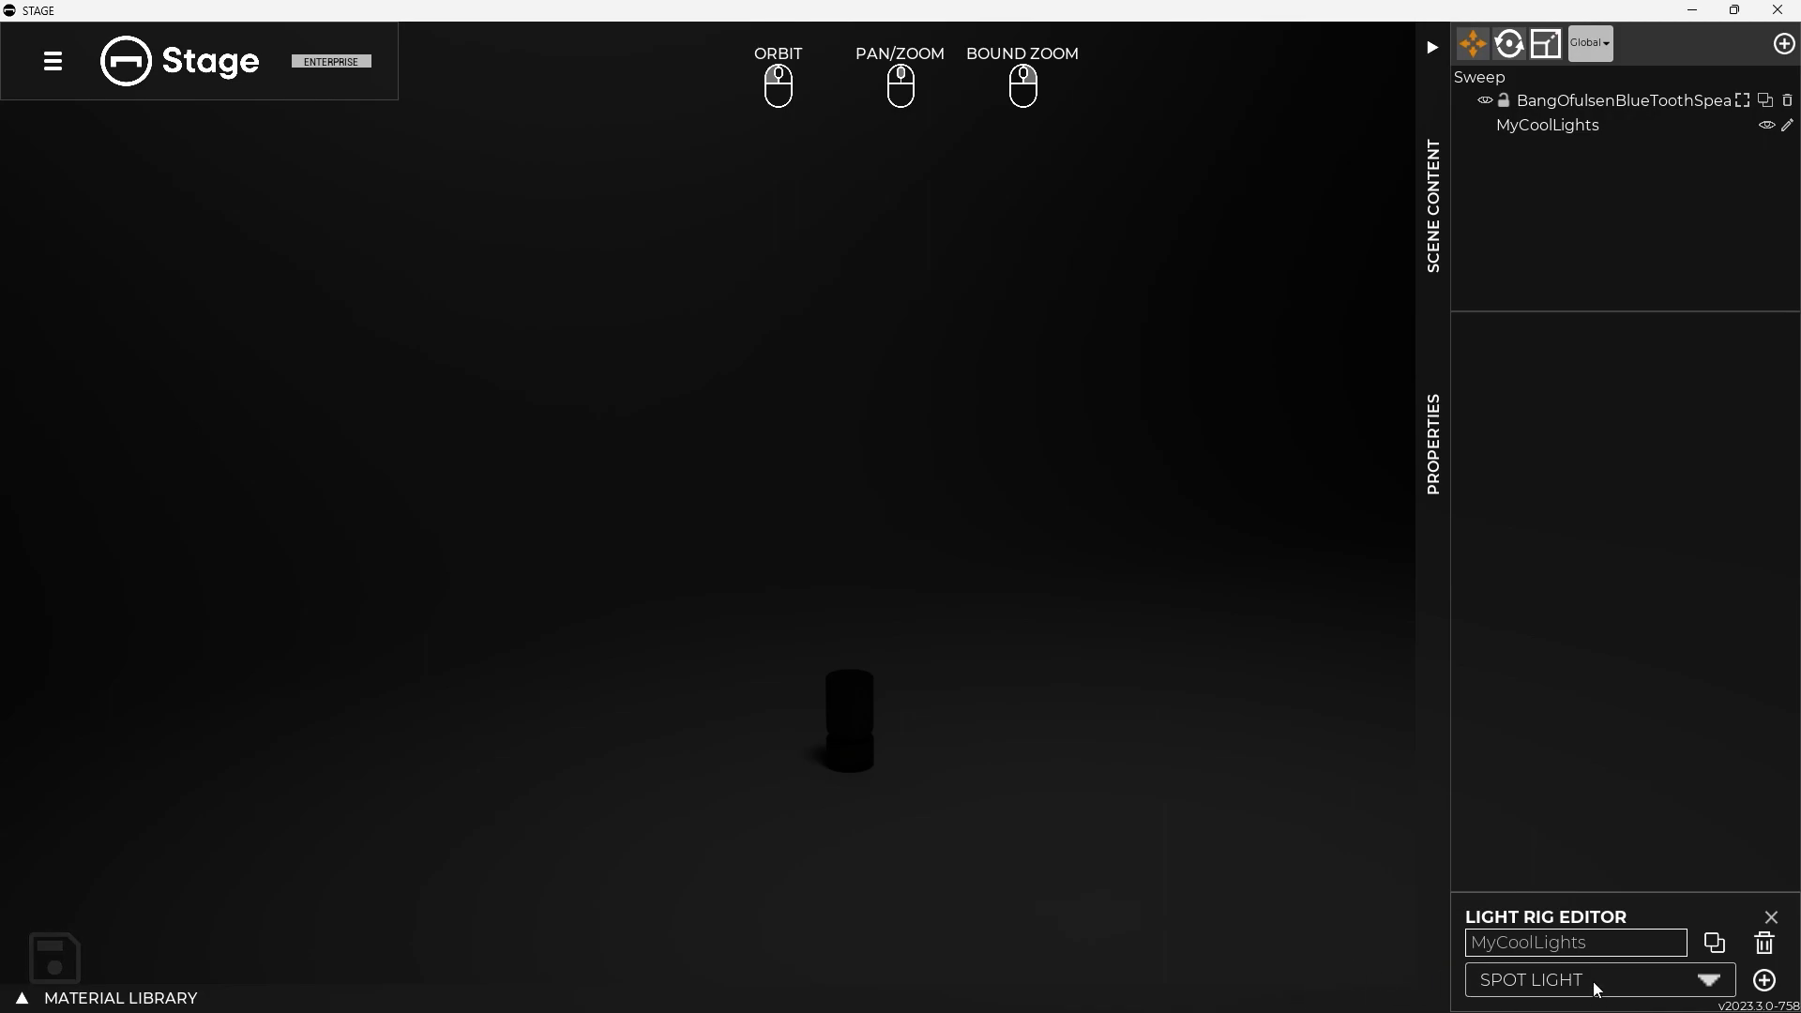
Add a soft box light to the MyCoolLights rig.
left_click(1597, 981)
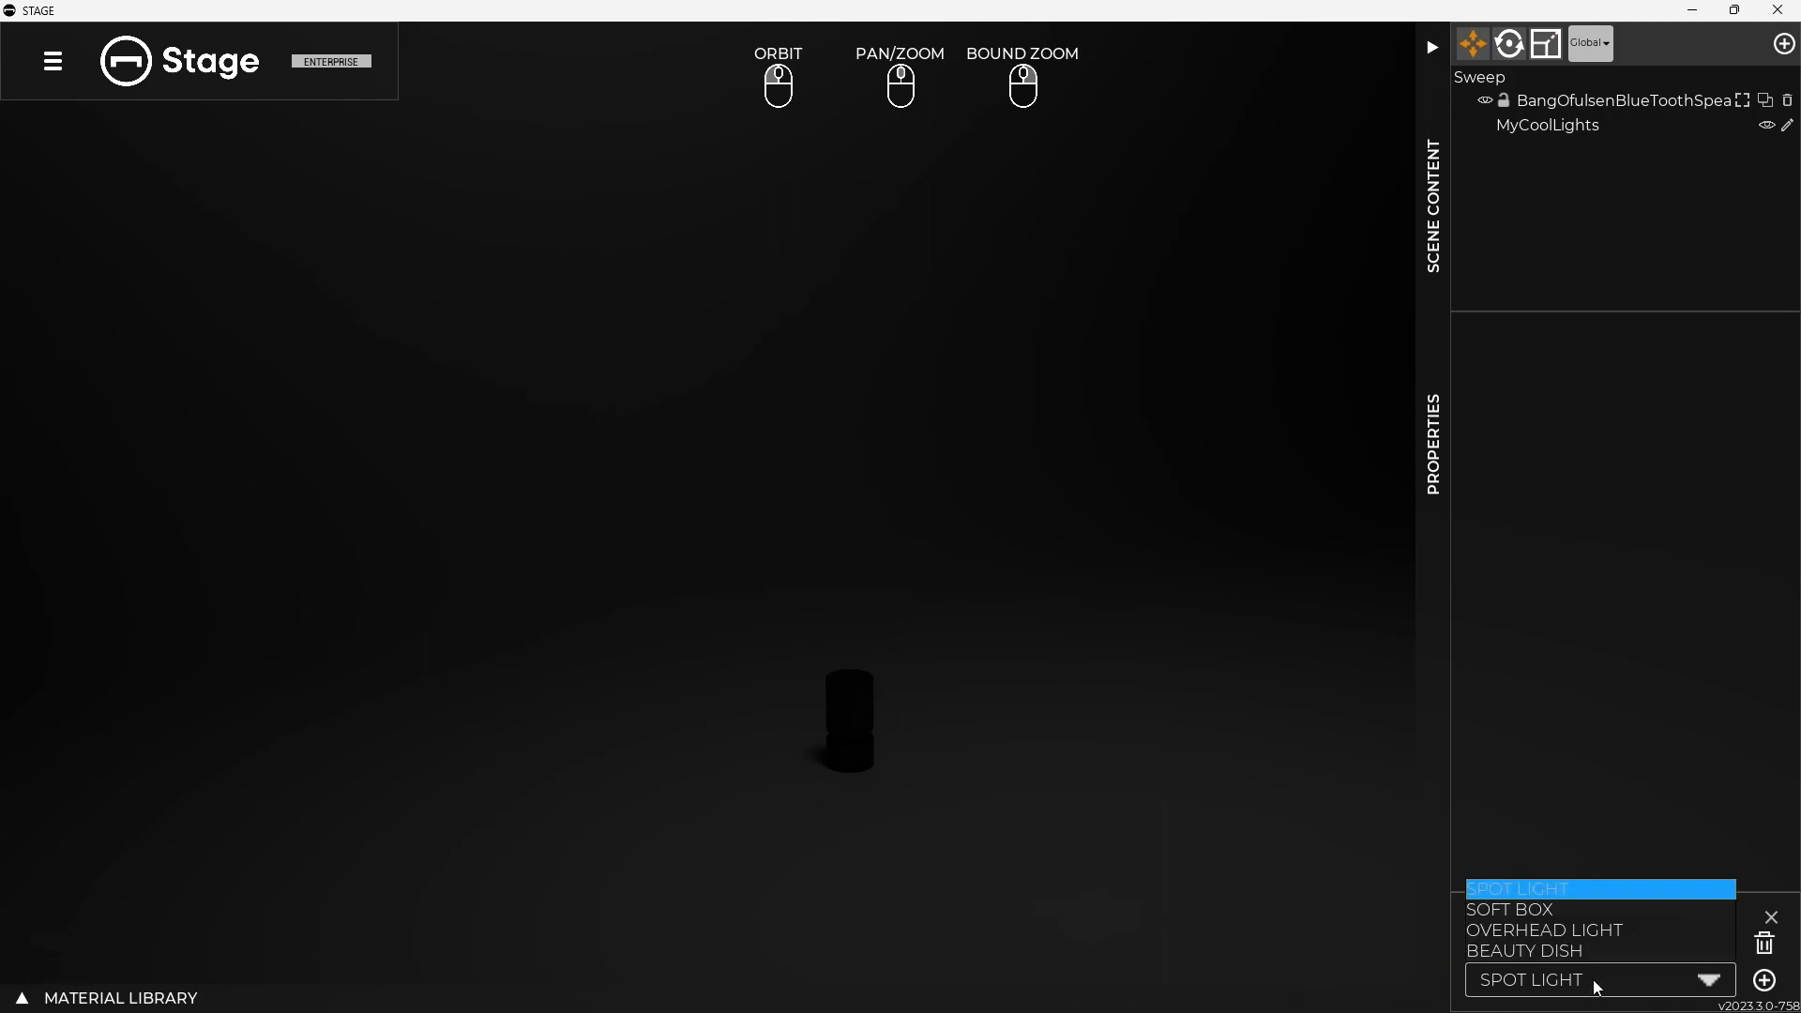
left_click(1550, 909)
left_click(1758, 983)
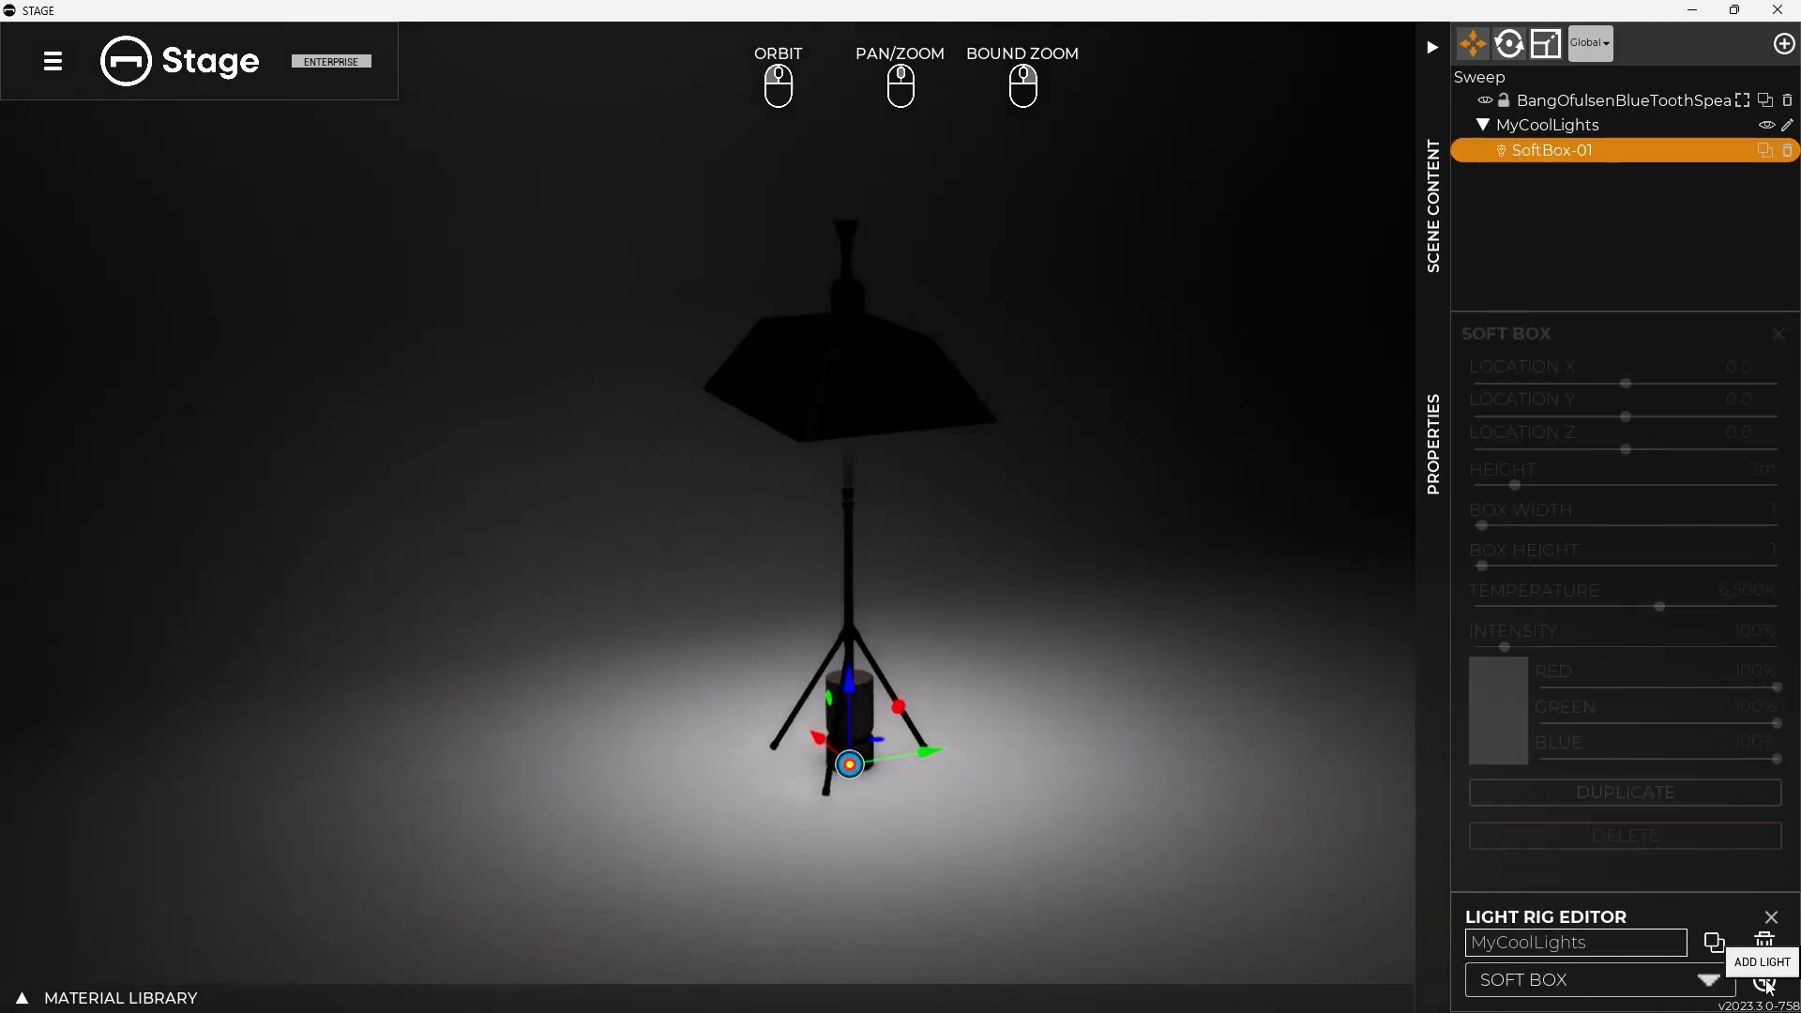
Move the soft box away from the speaker along the X axis to a location of about -113.
left_click_drag(1168, 662, 620, 544)
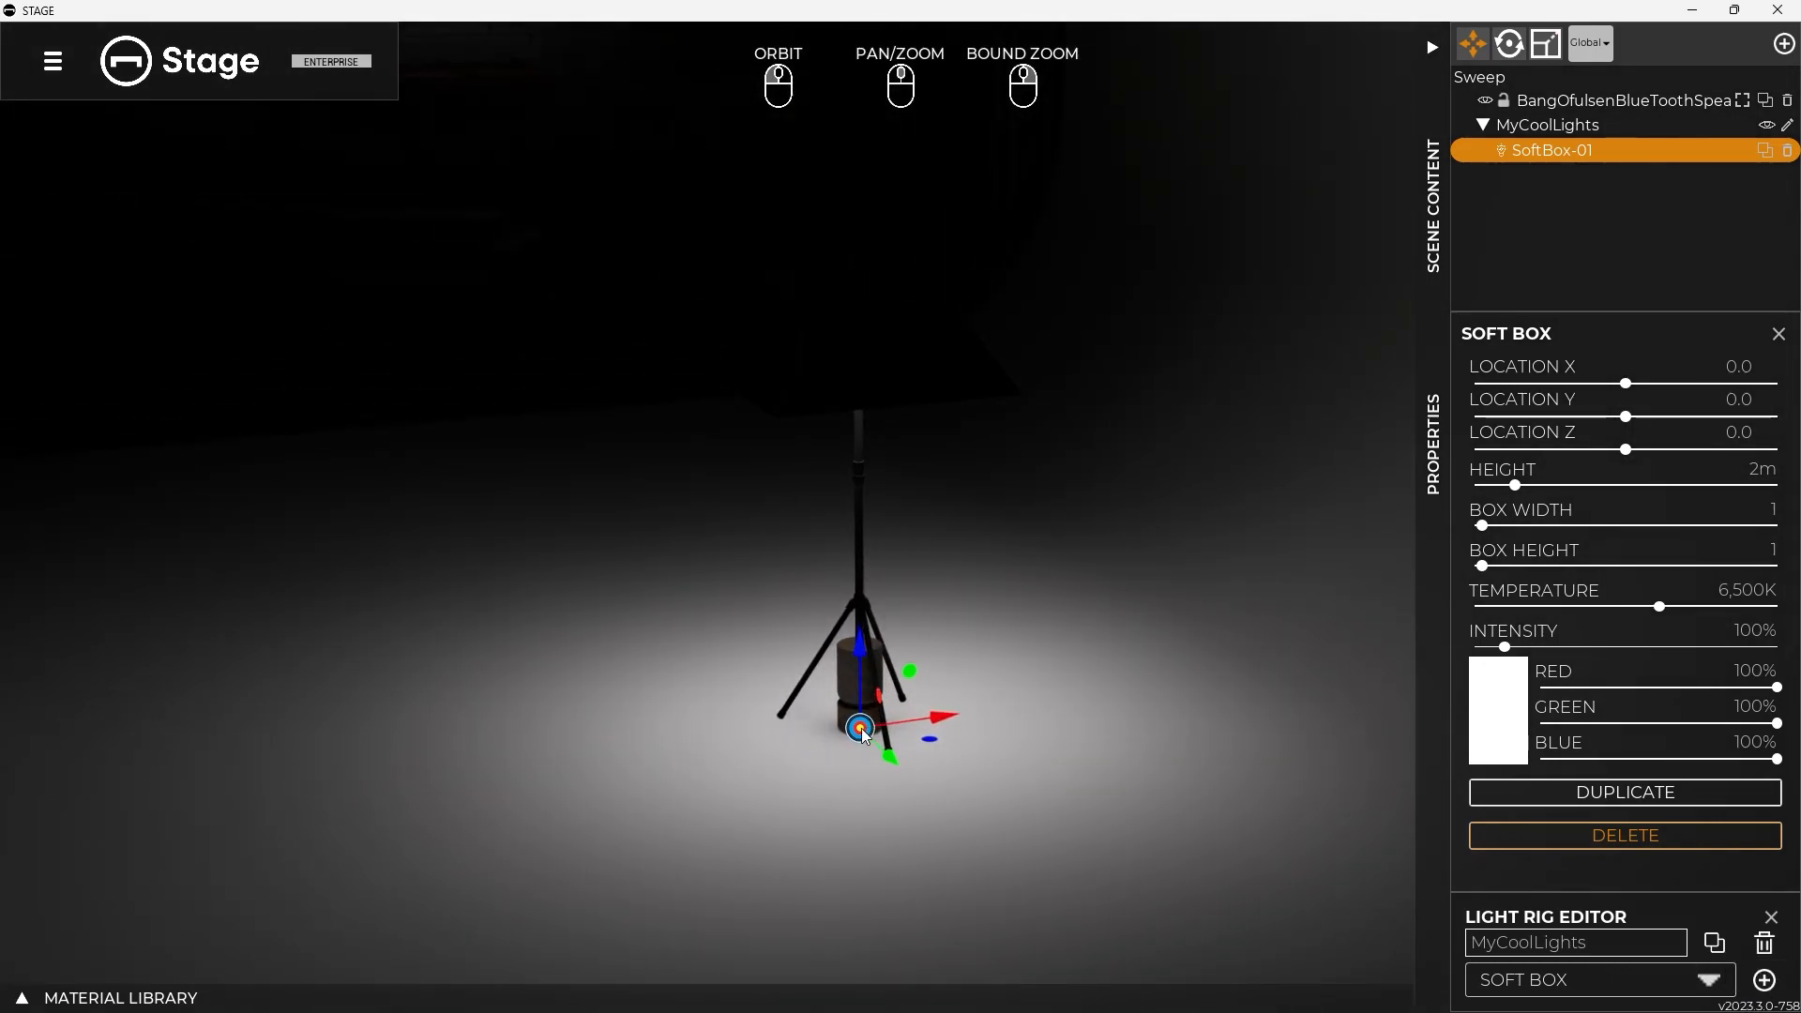
left_click_drag(944, 717, 671, 741)
left_click_drag(876, 822, 1048, 767)
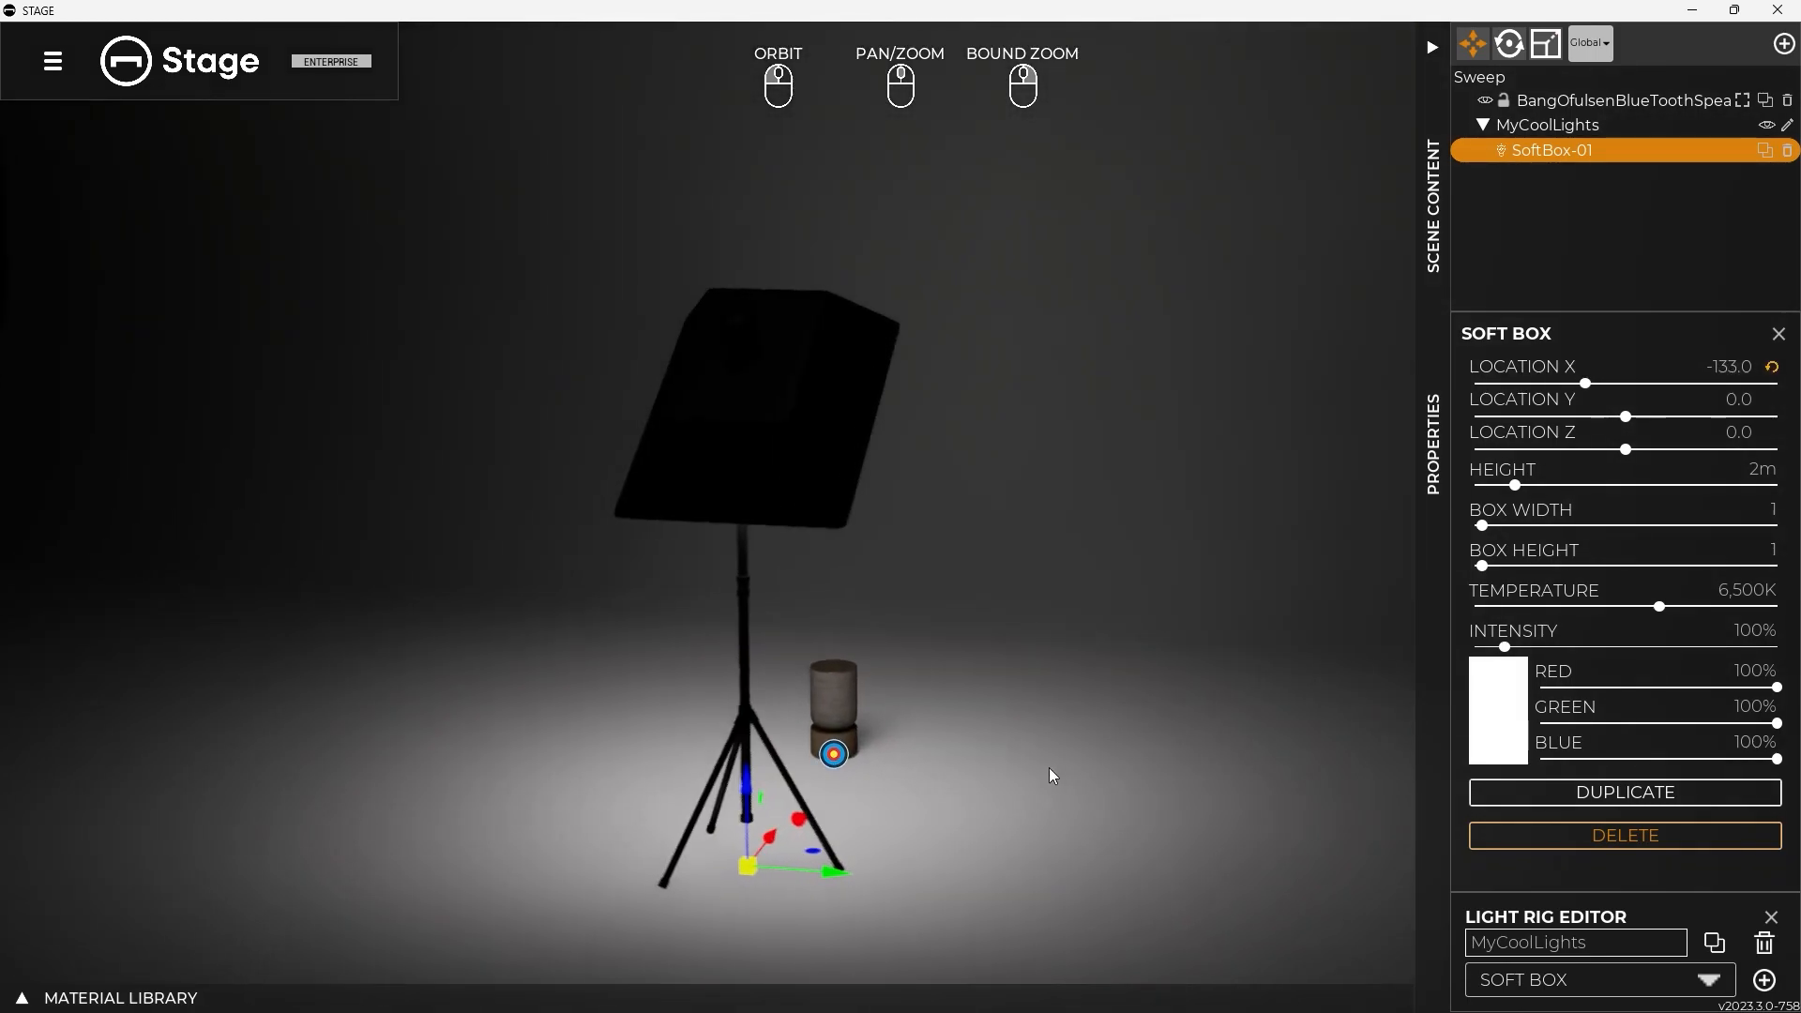
mouse_move(821, 848)
left_mouse_down()
mouse_move(887, 832)
mouse_move(833, 883)
mouse_move(764, 875)
mouse_move(905, 861)
mouse_move(1037, 719)
mouse_move(817, 835)
mouse_move(904, 694)
mouse_move(841, 679)
mouse_move(756, 750)
mouse_move(911, 677)
mouse_move(736, 588)
mouse_move(728, 695)
mouse_move(675, 591)
left_mouse_up()
left_click_drag(723, 764, 962, 693)
left_click_drag(927, 587, 864, 535)
Enlarge the soft box to a box width of 2.6 and a box height of 1.7.
left_click_drag(1484, 528, 1507, 526)
left_click_drag(895, 563, 841, 559)
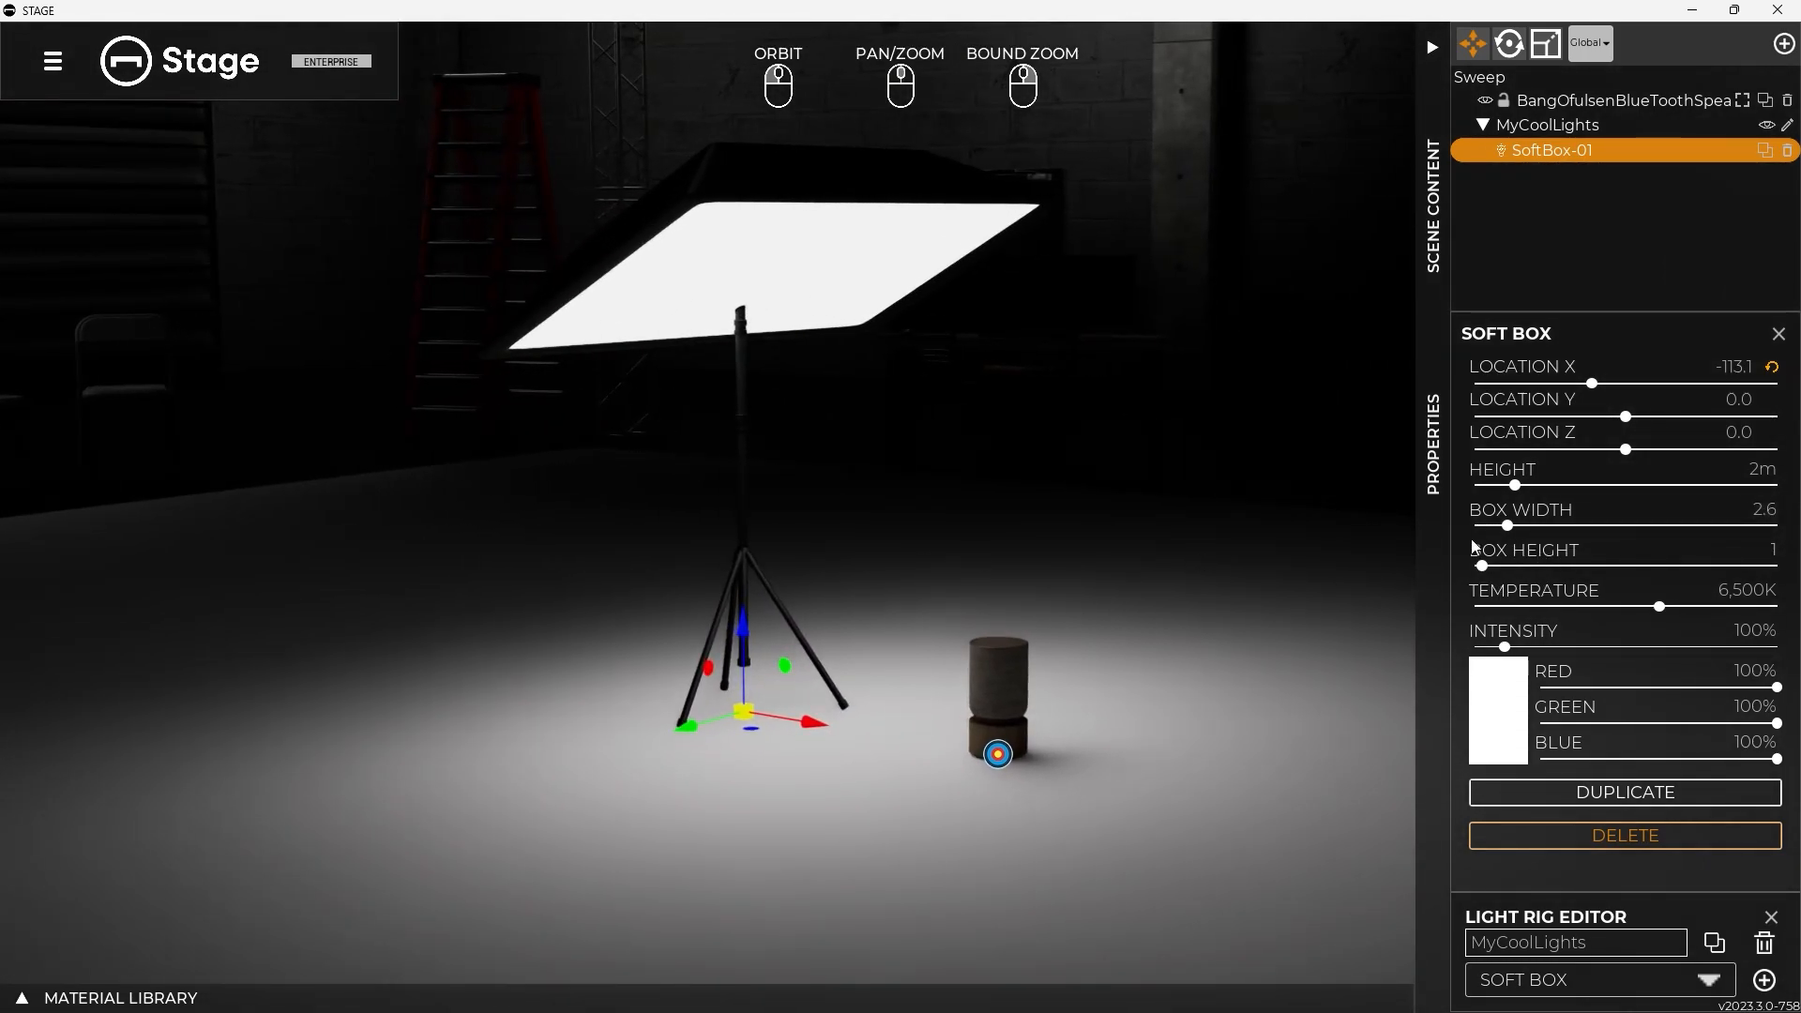
left_click_drag(1505, 528, 1492, 565)
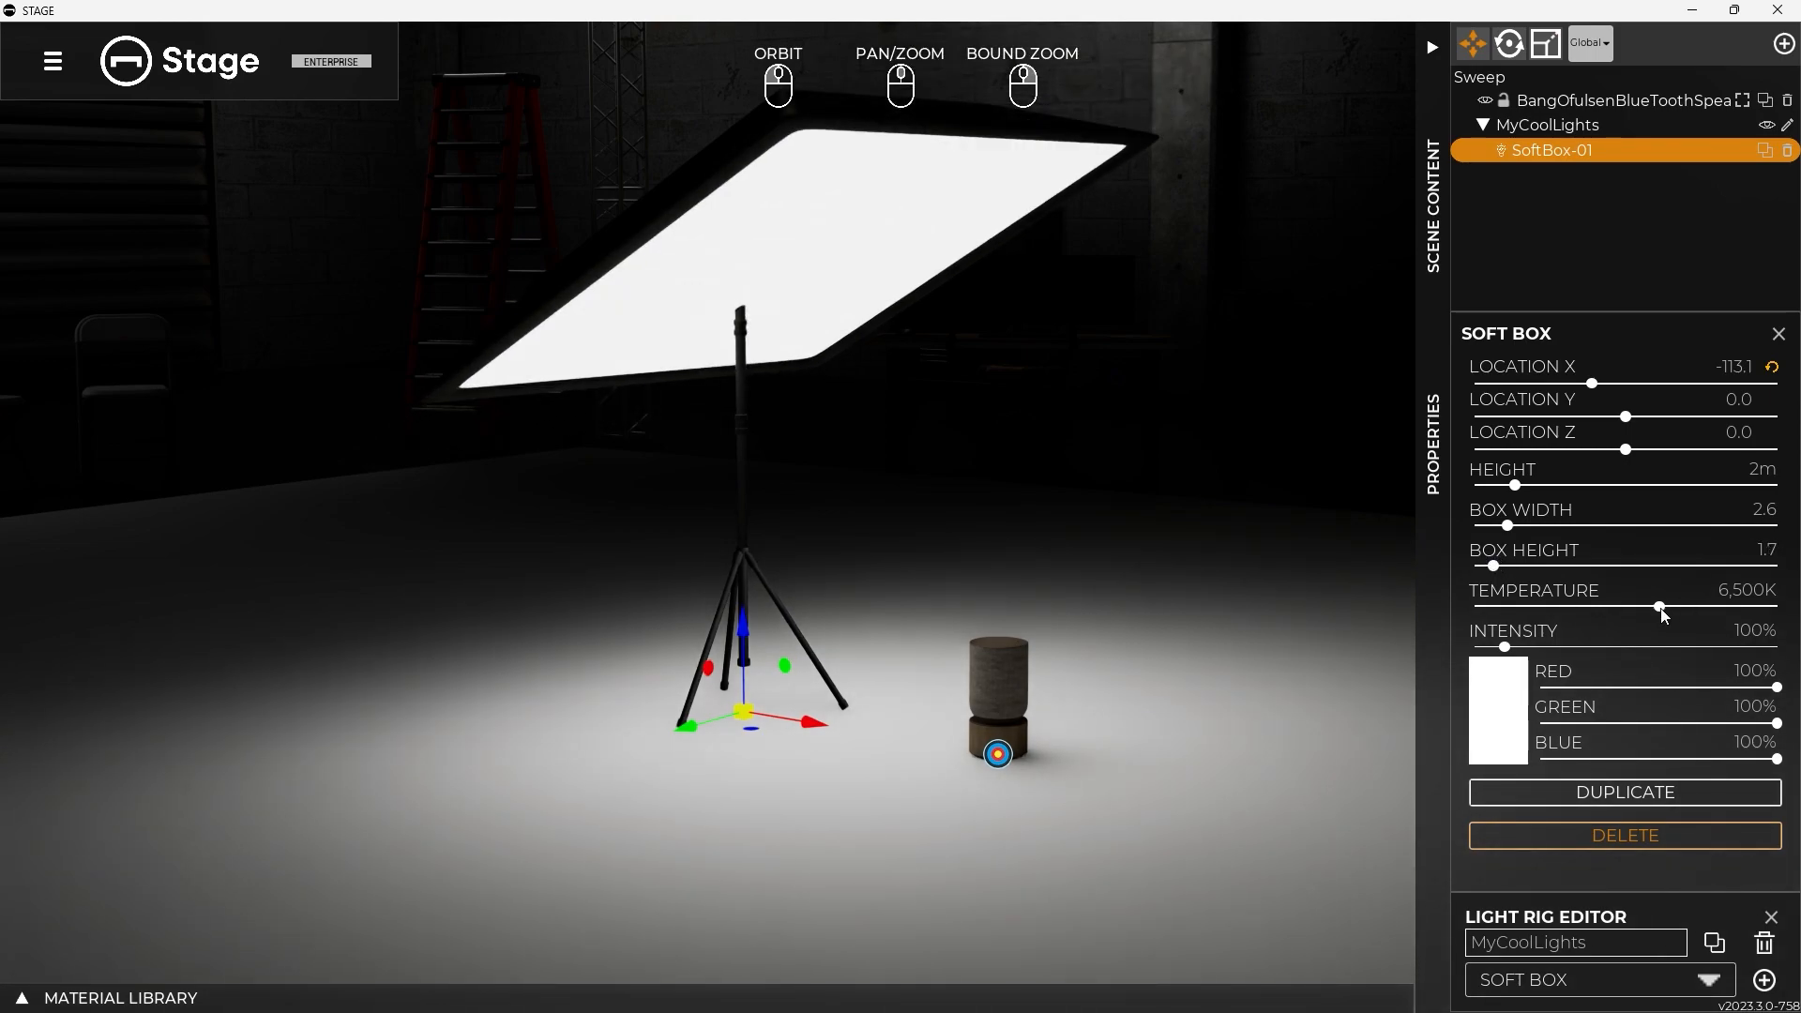
Duplicate the soft box and move the copy across the speaker to about X 88 and Y -159.
left_click(1619, 798)
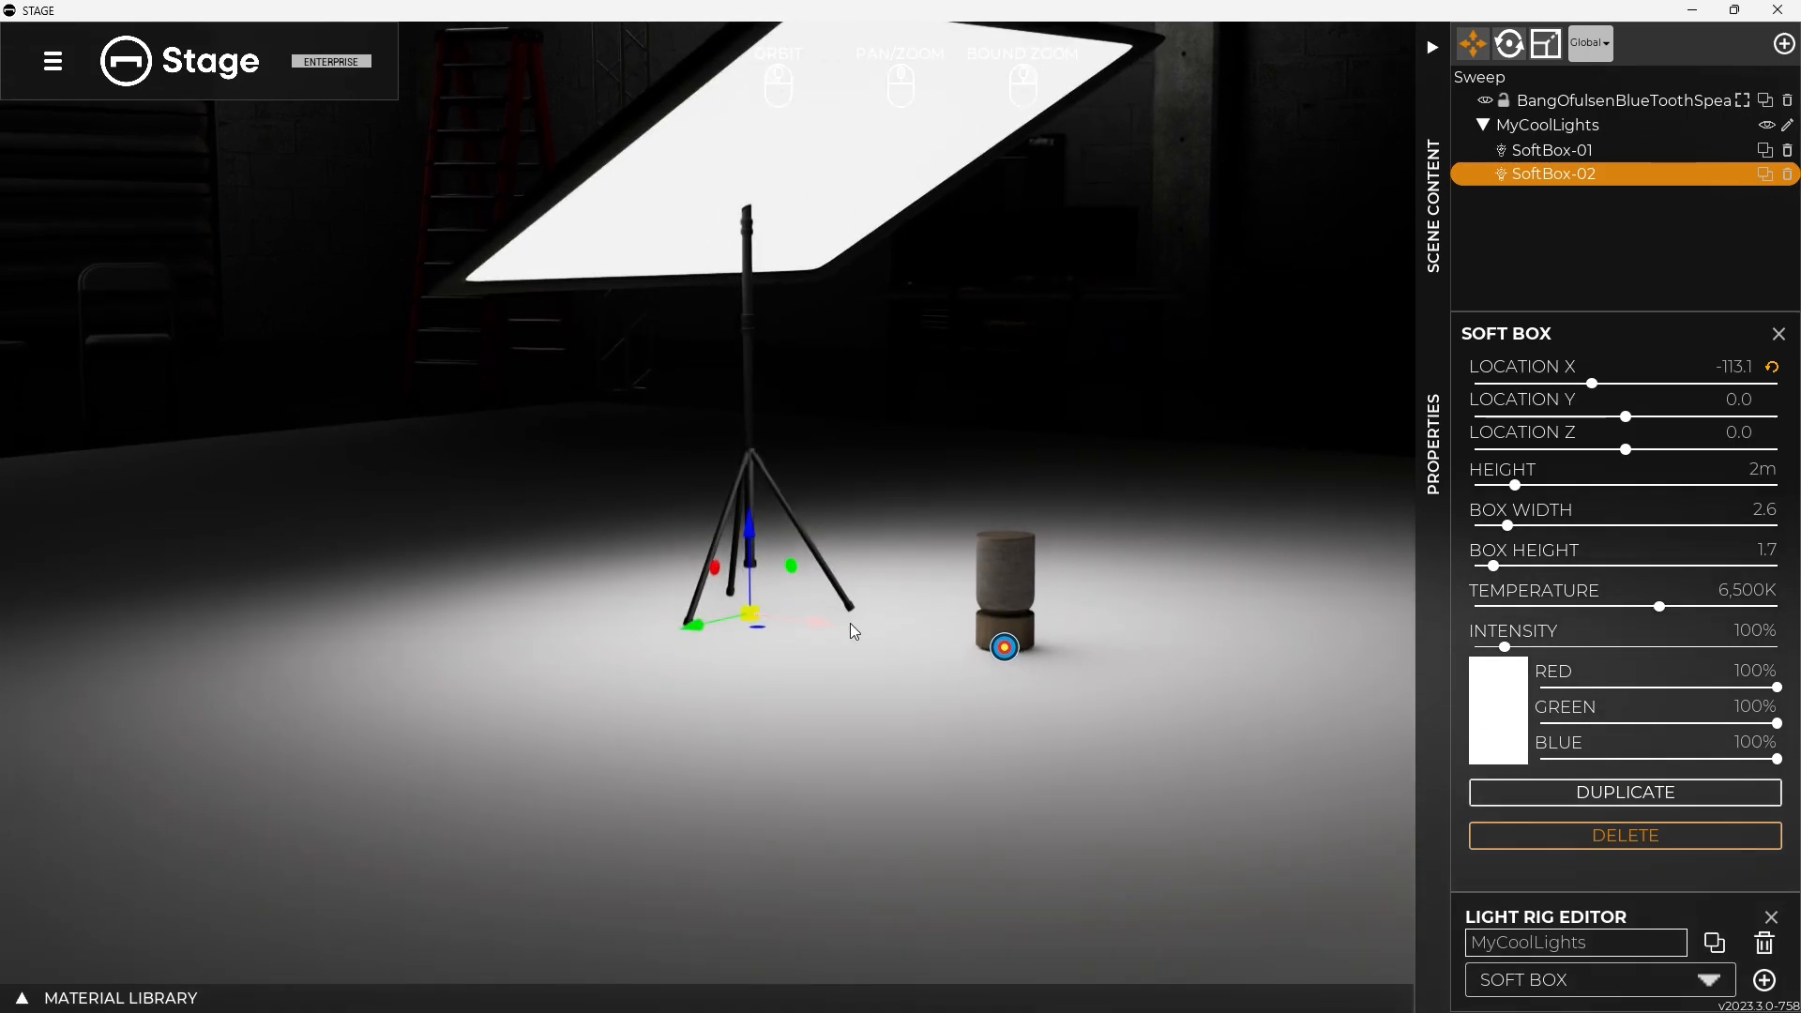
left_click_drag(850, 623, 1386, 684)
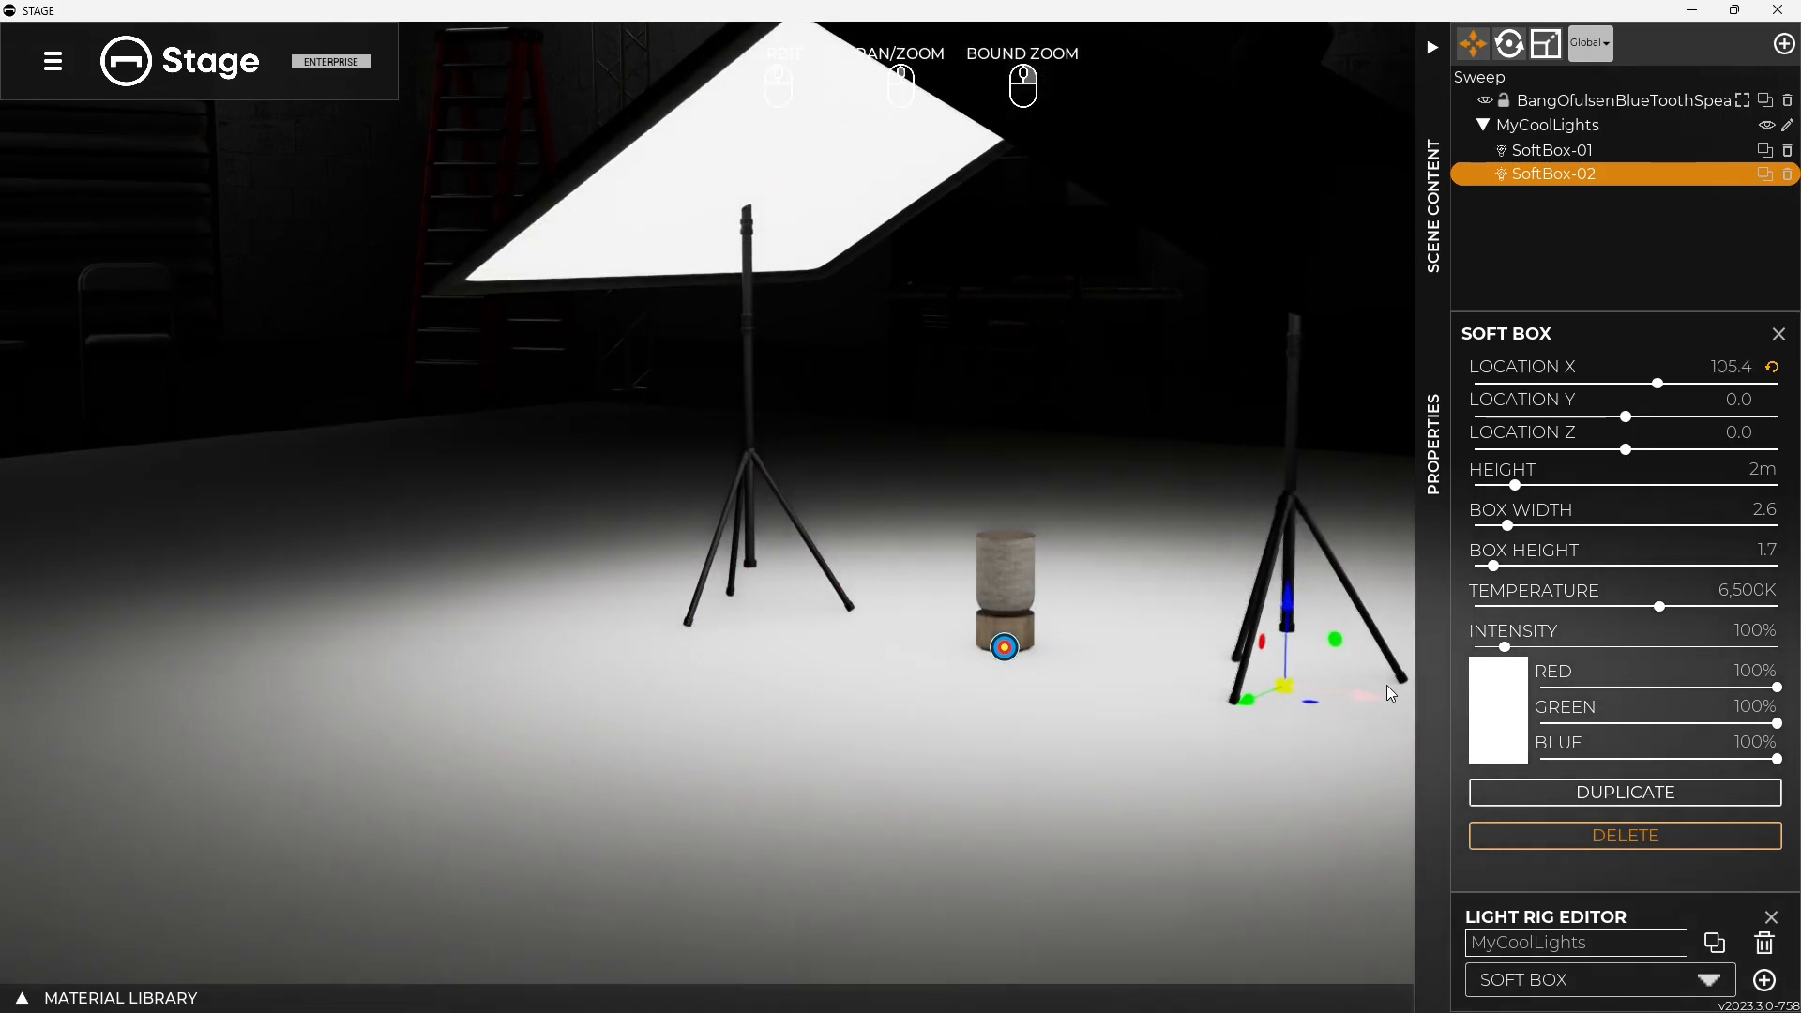
left_click_drag(961, 730, 966, 568)
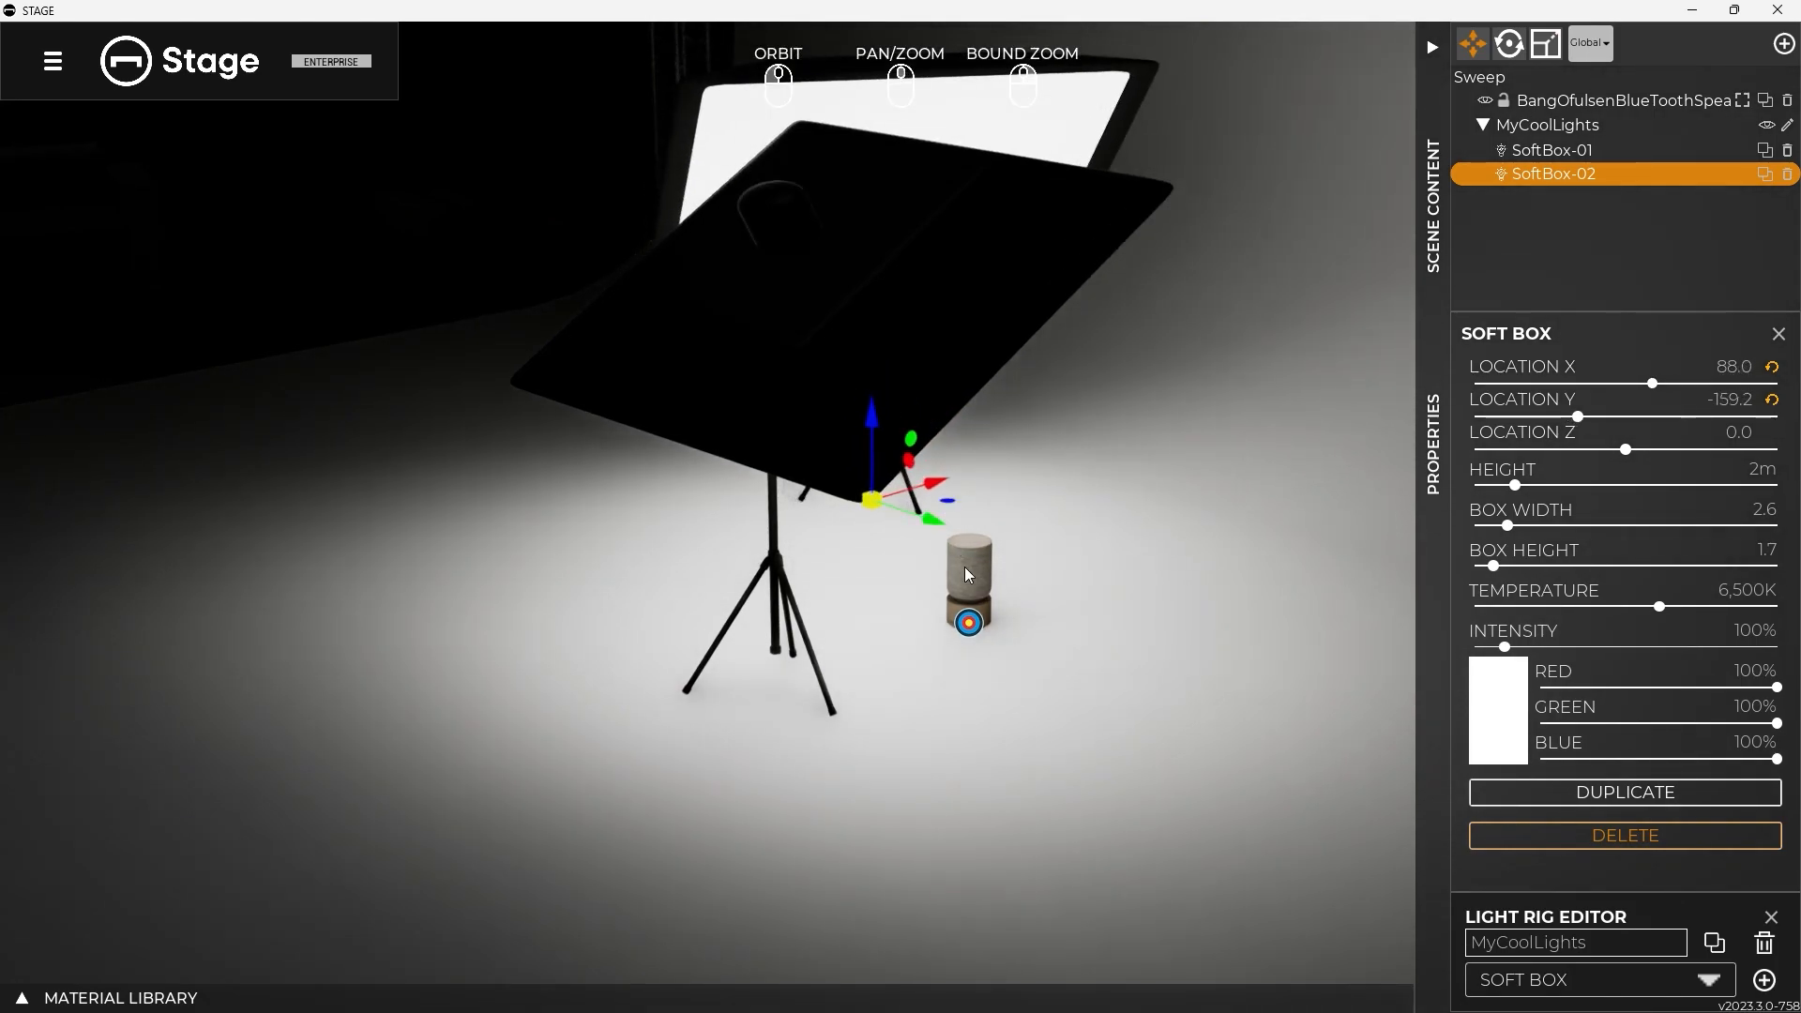
Reposition SoftBox-01 on the opposite side of the speaker at about X -121 and Y 154.
left_click(963, 323)
left_click_drag(852, 688, 1118, 814)
left_click_drag(1135, 642, 1410, 583)
scroll(1042, 571, "up", 5)
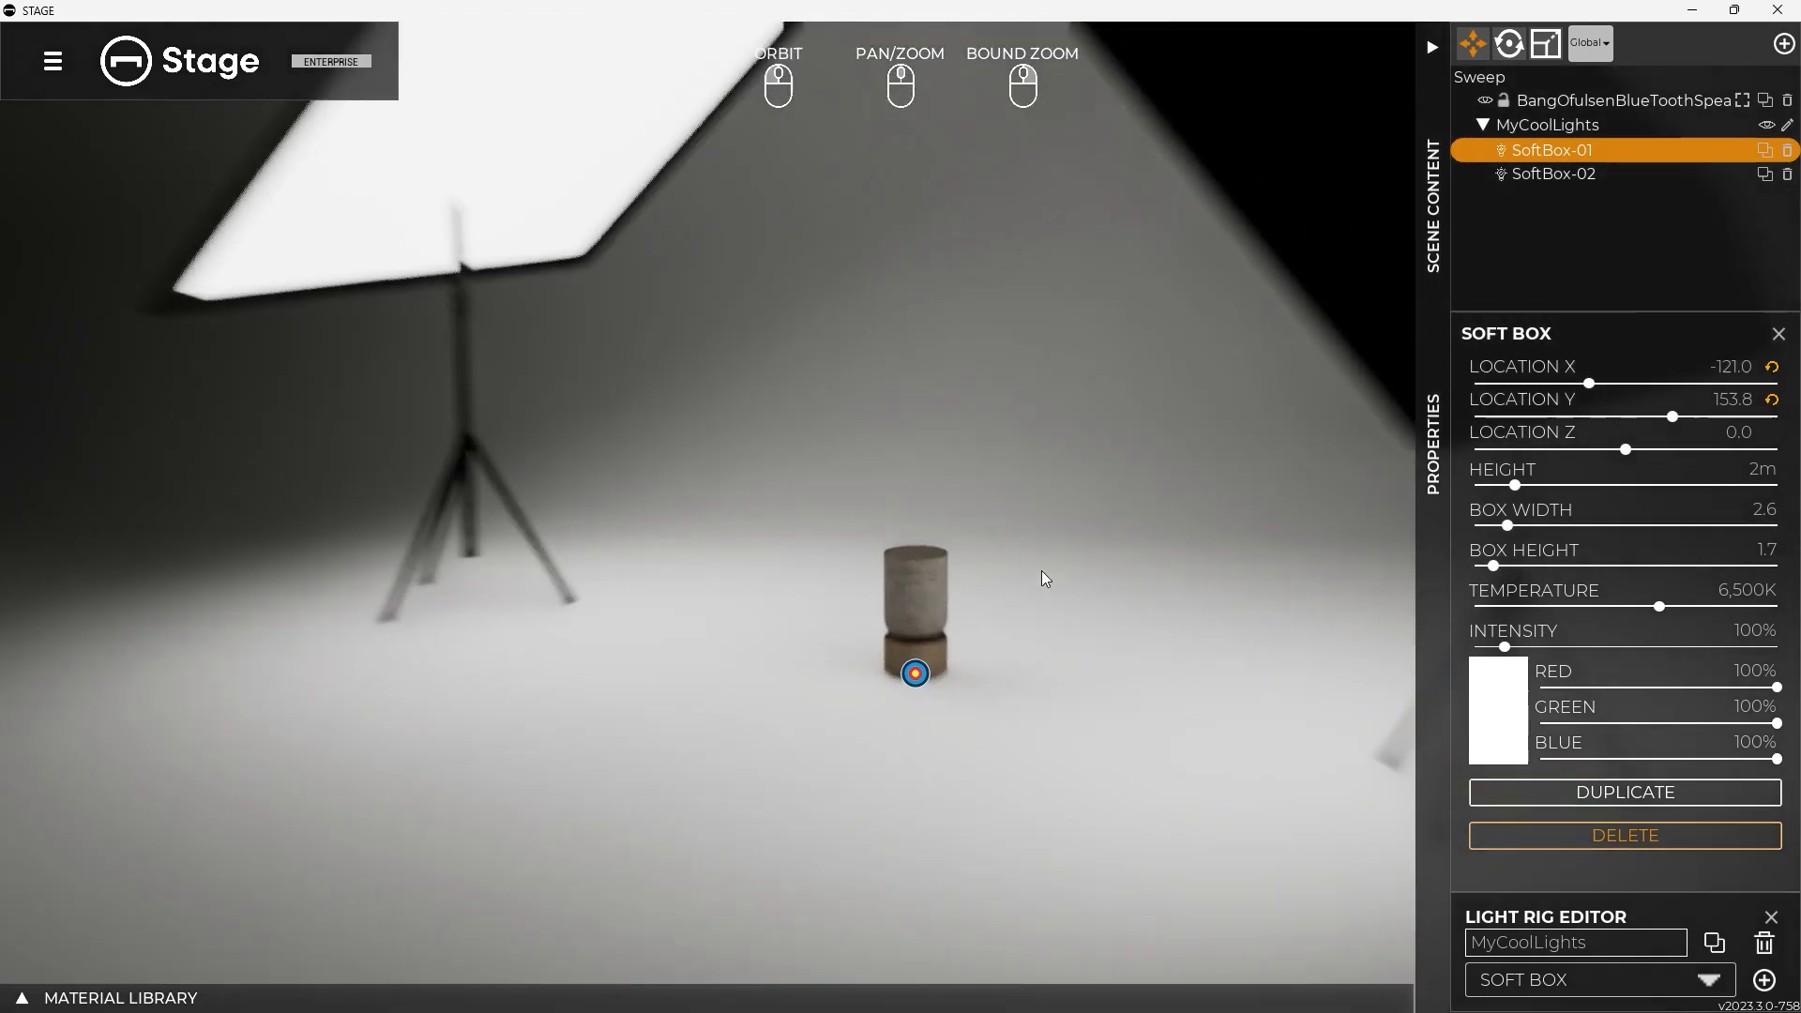
left_click_drag(1043, 585, 1109, 574)
scroll(1109, 574, "down", 5)
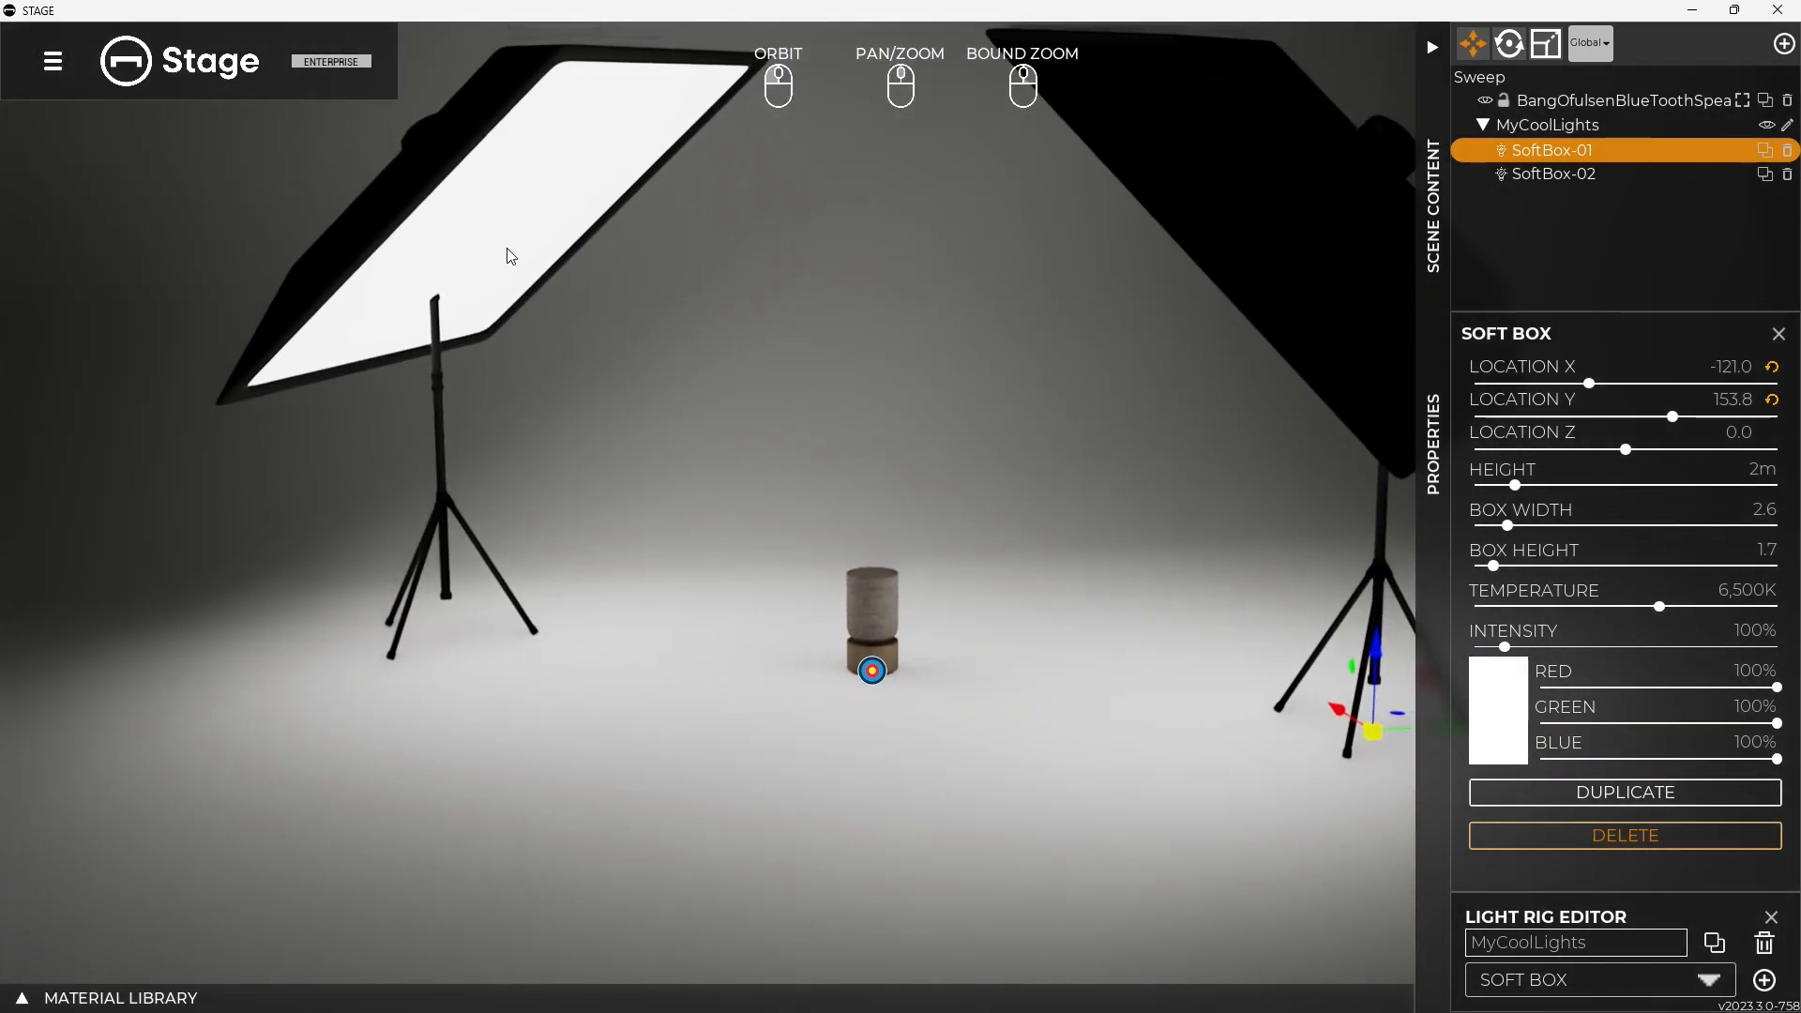
Dim SoftBox-02 to 37.9% intensity and tint it warm peach with red 100%, green 79.6% and blue 66.9%.
left_click(506, 251)
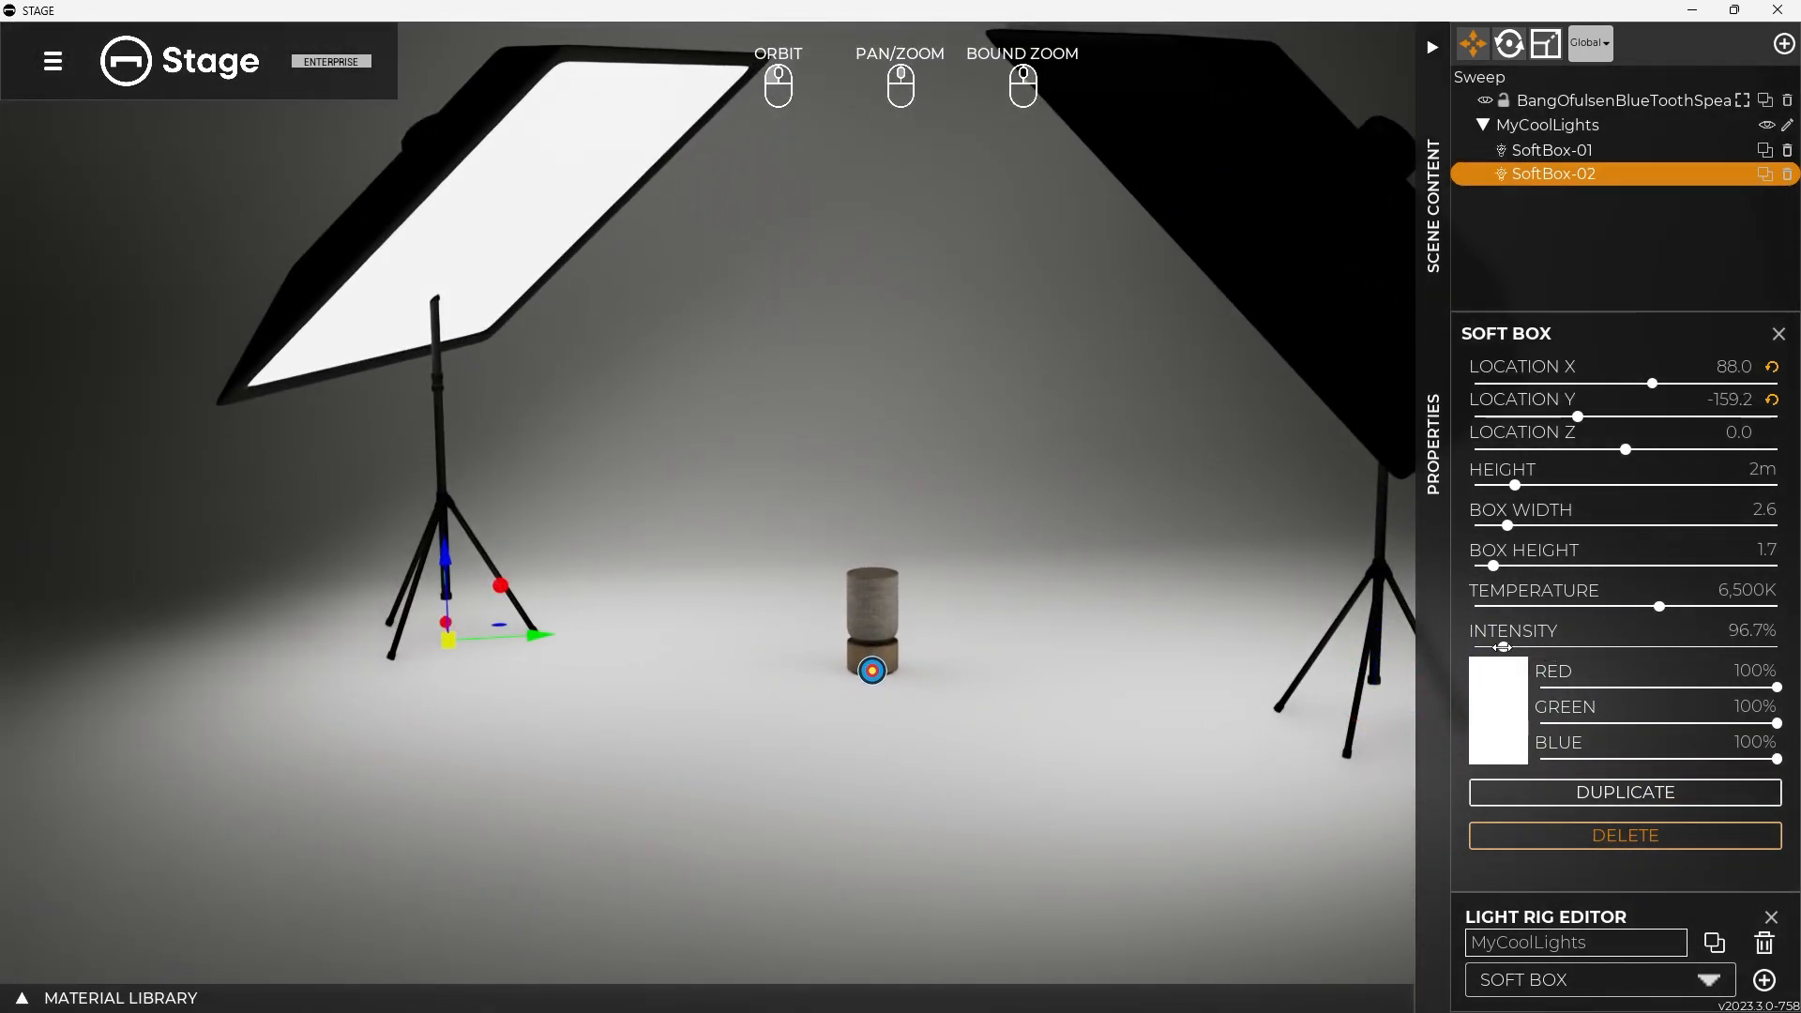
left_click_drag(1493, 647, 1486, 647)
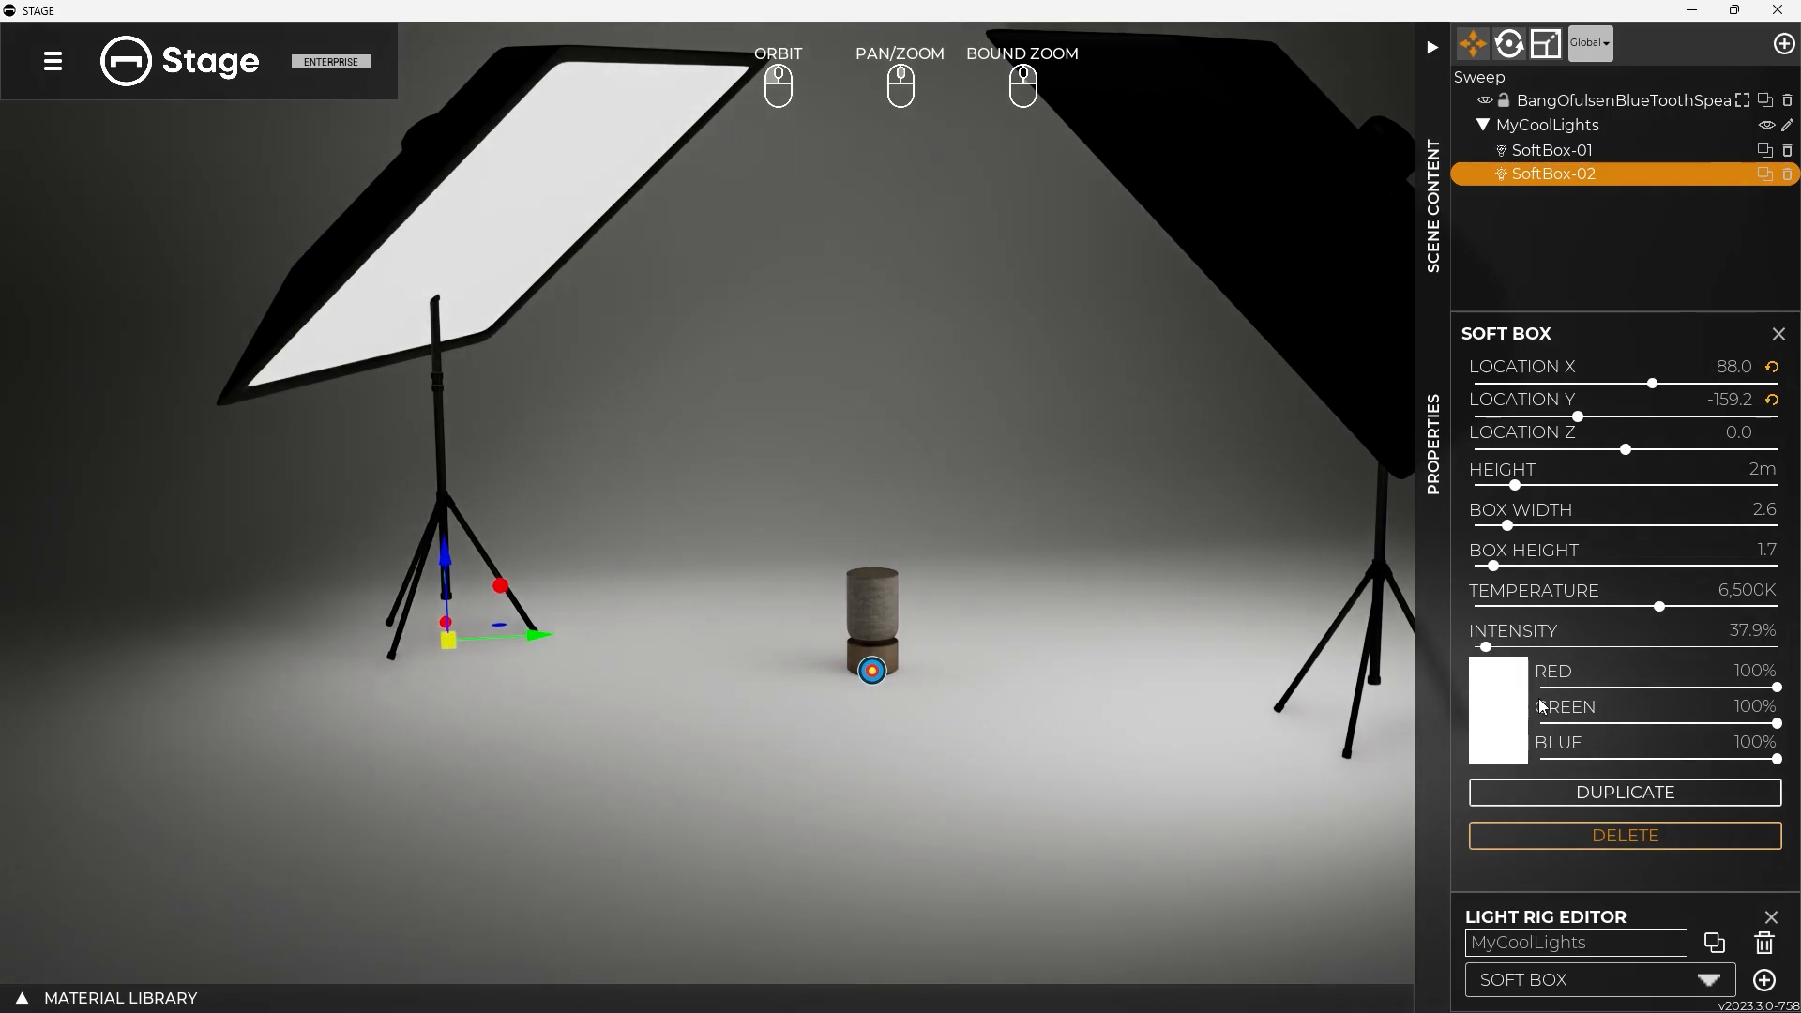
left_click(1499, 710)
left_click(1160, 699)
left_click_drag(1160, 699, 1178, 694)
left_click(1279, 968)
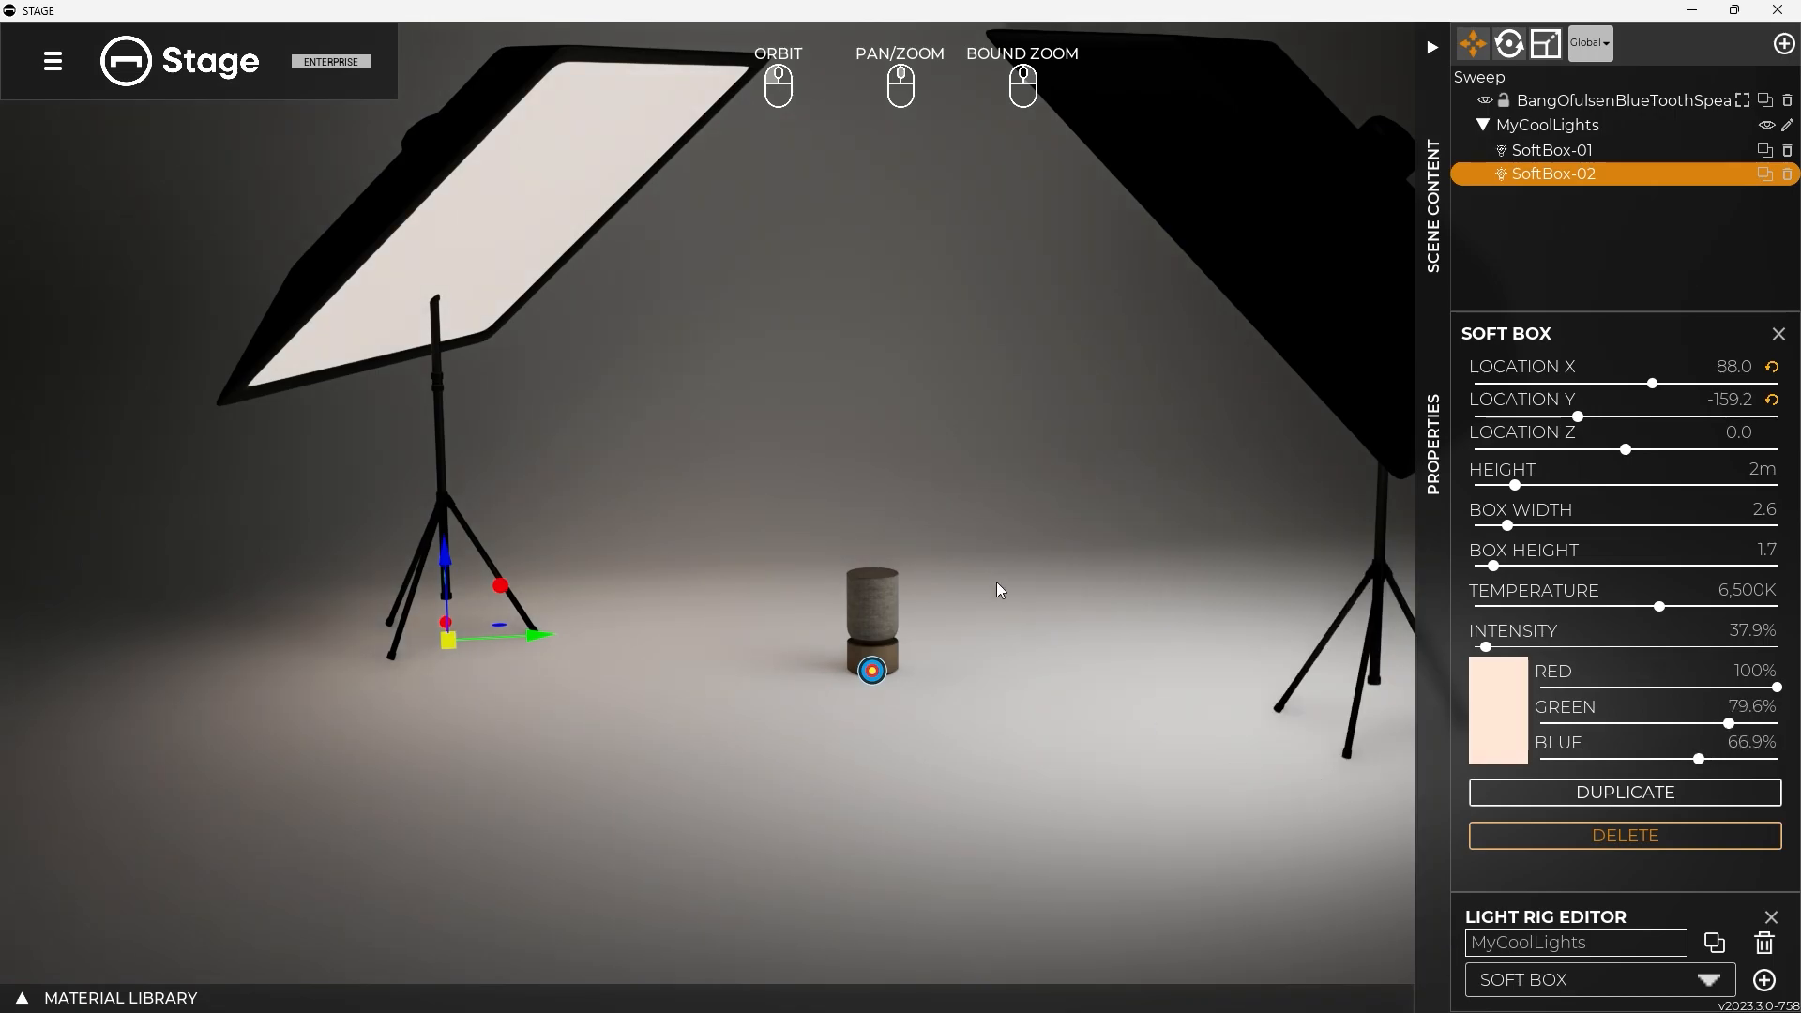
Inspect the speaker's lighting from near and far, with the MyCoolLights fixtures both hidden and shown.
left_click_drag(991, 571, 980, 594)
scroll(978, 593, "up", 5)
middle_click_drag(968, 670, 972, 612)
scroll(972, 611, "up", 3)
scroll(1008, 573, "down", 5)
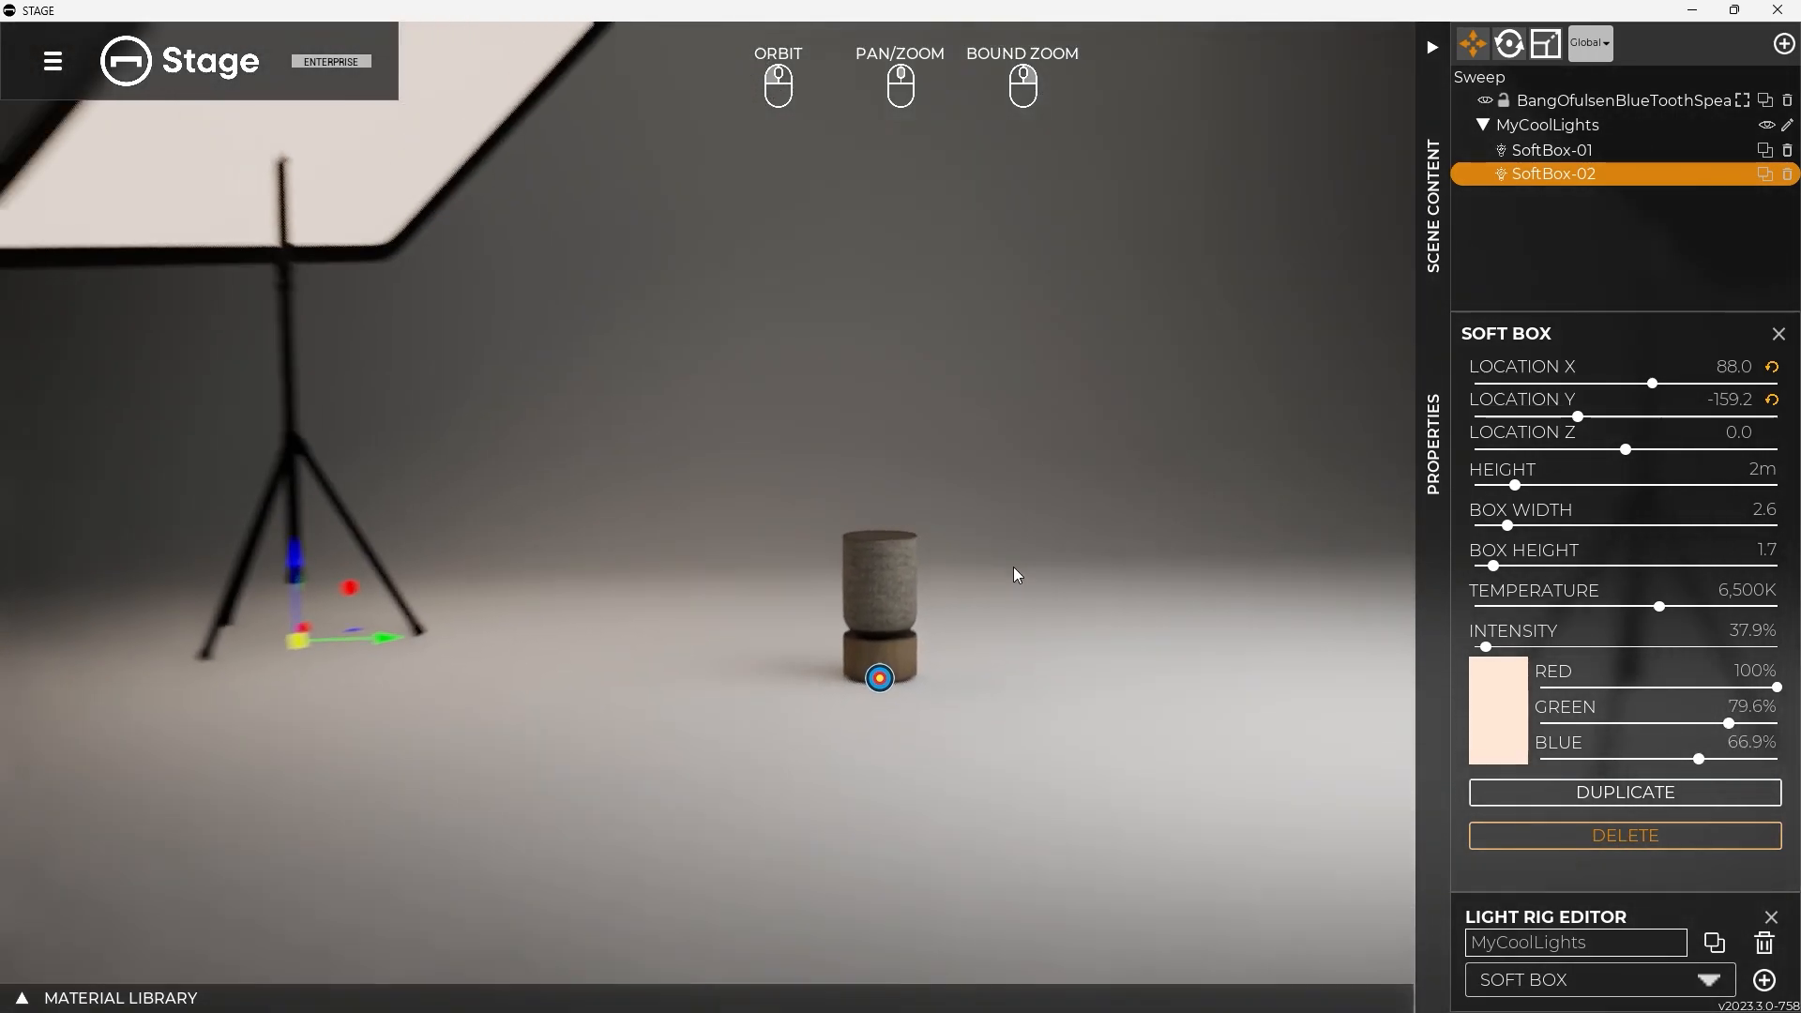
scroll(1007, 579, "down", 8)
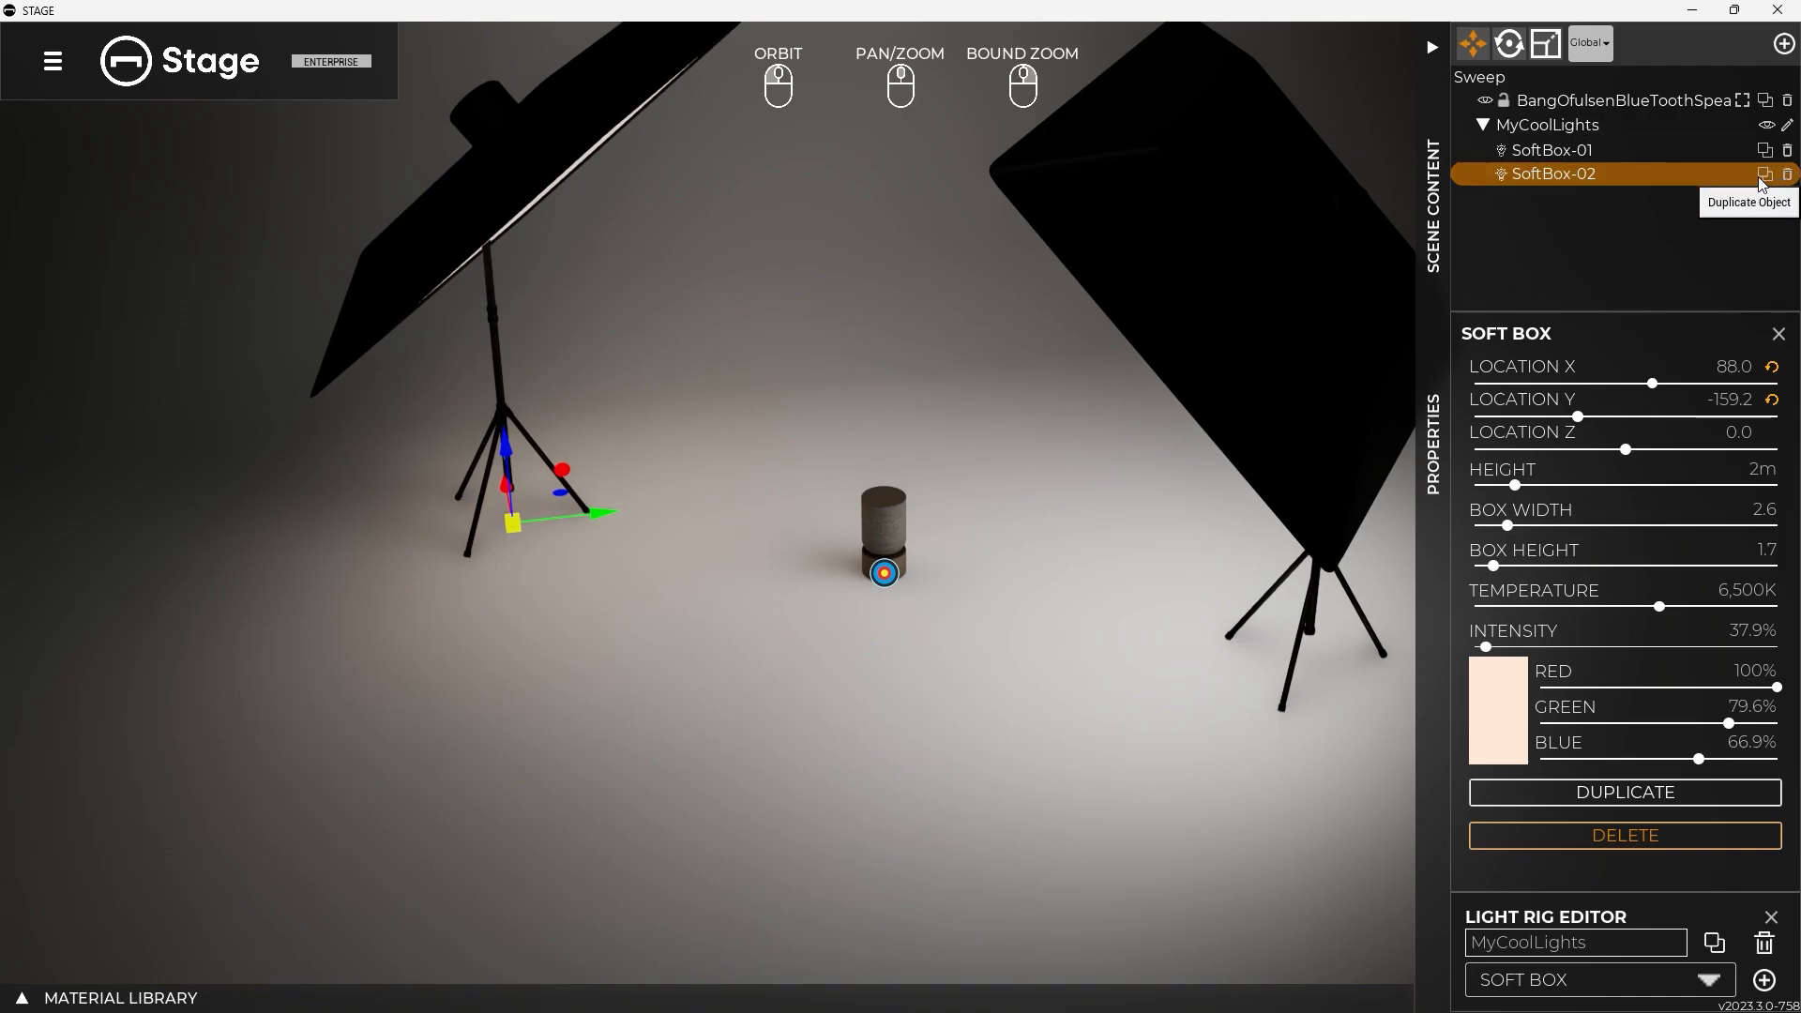
left_click(1765, 126)
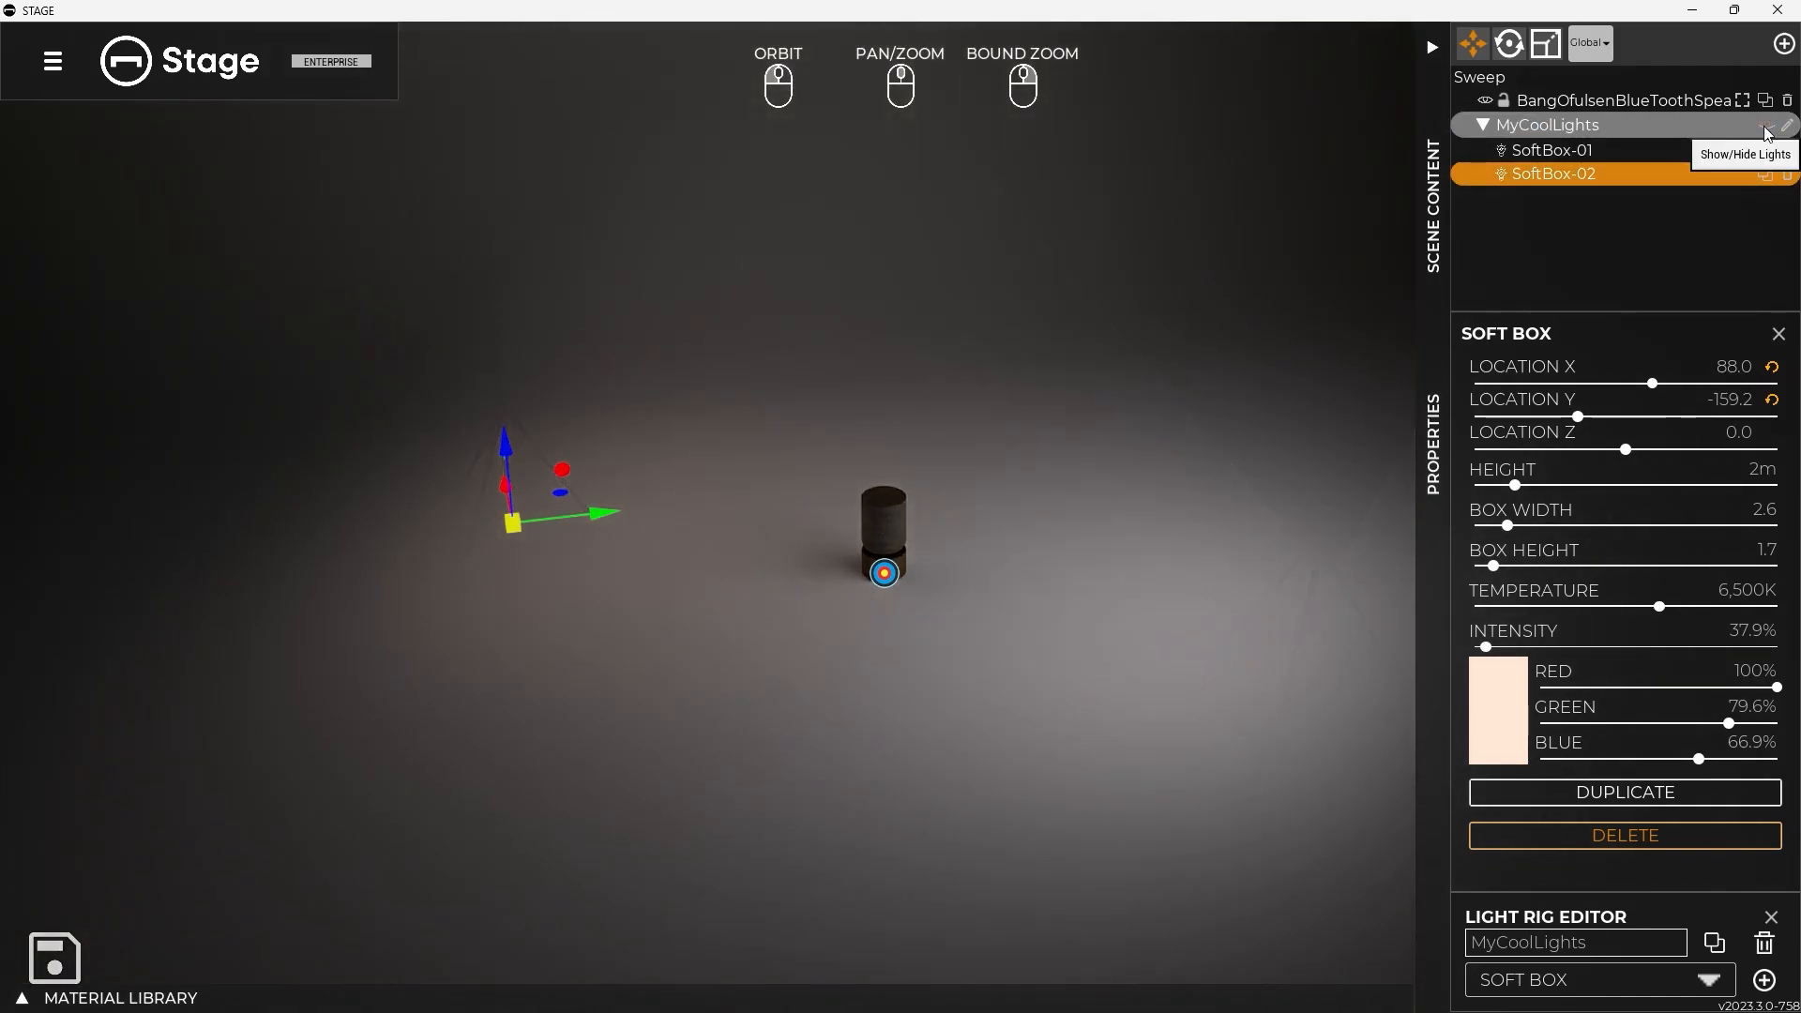
left_click(1765, 127)
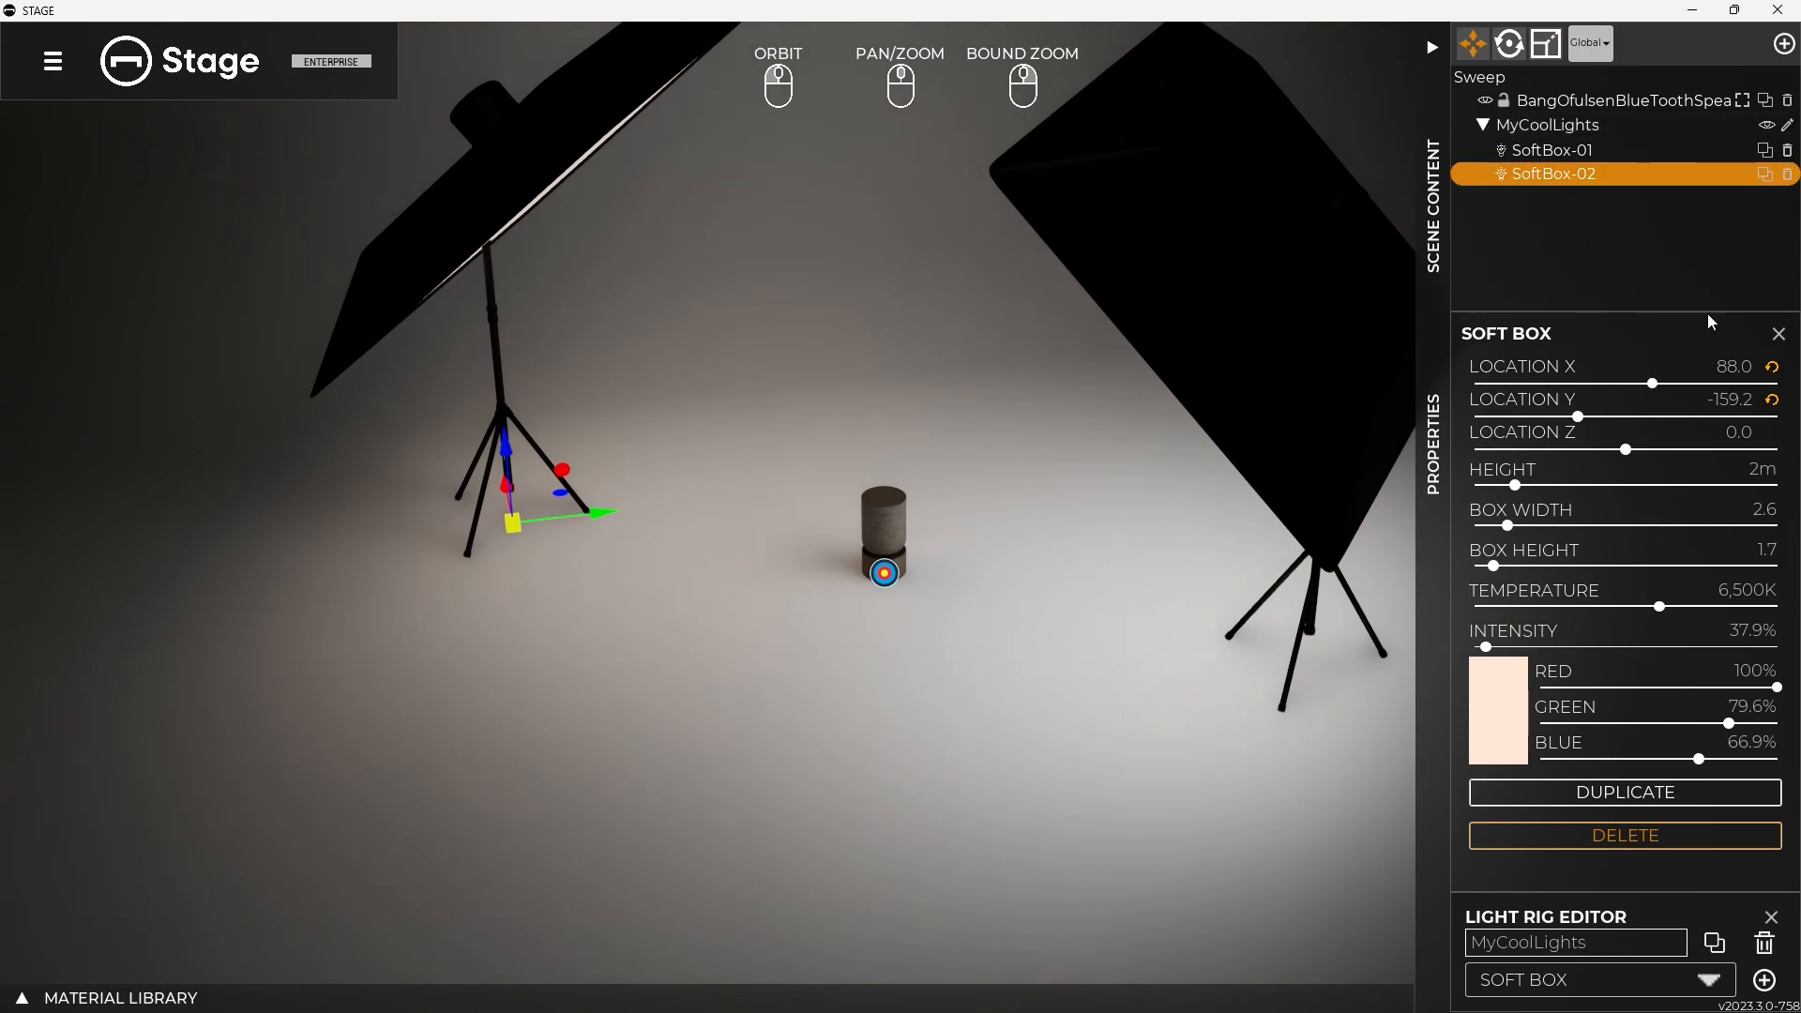
left_click_drag(1022, 580, 936, 623)
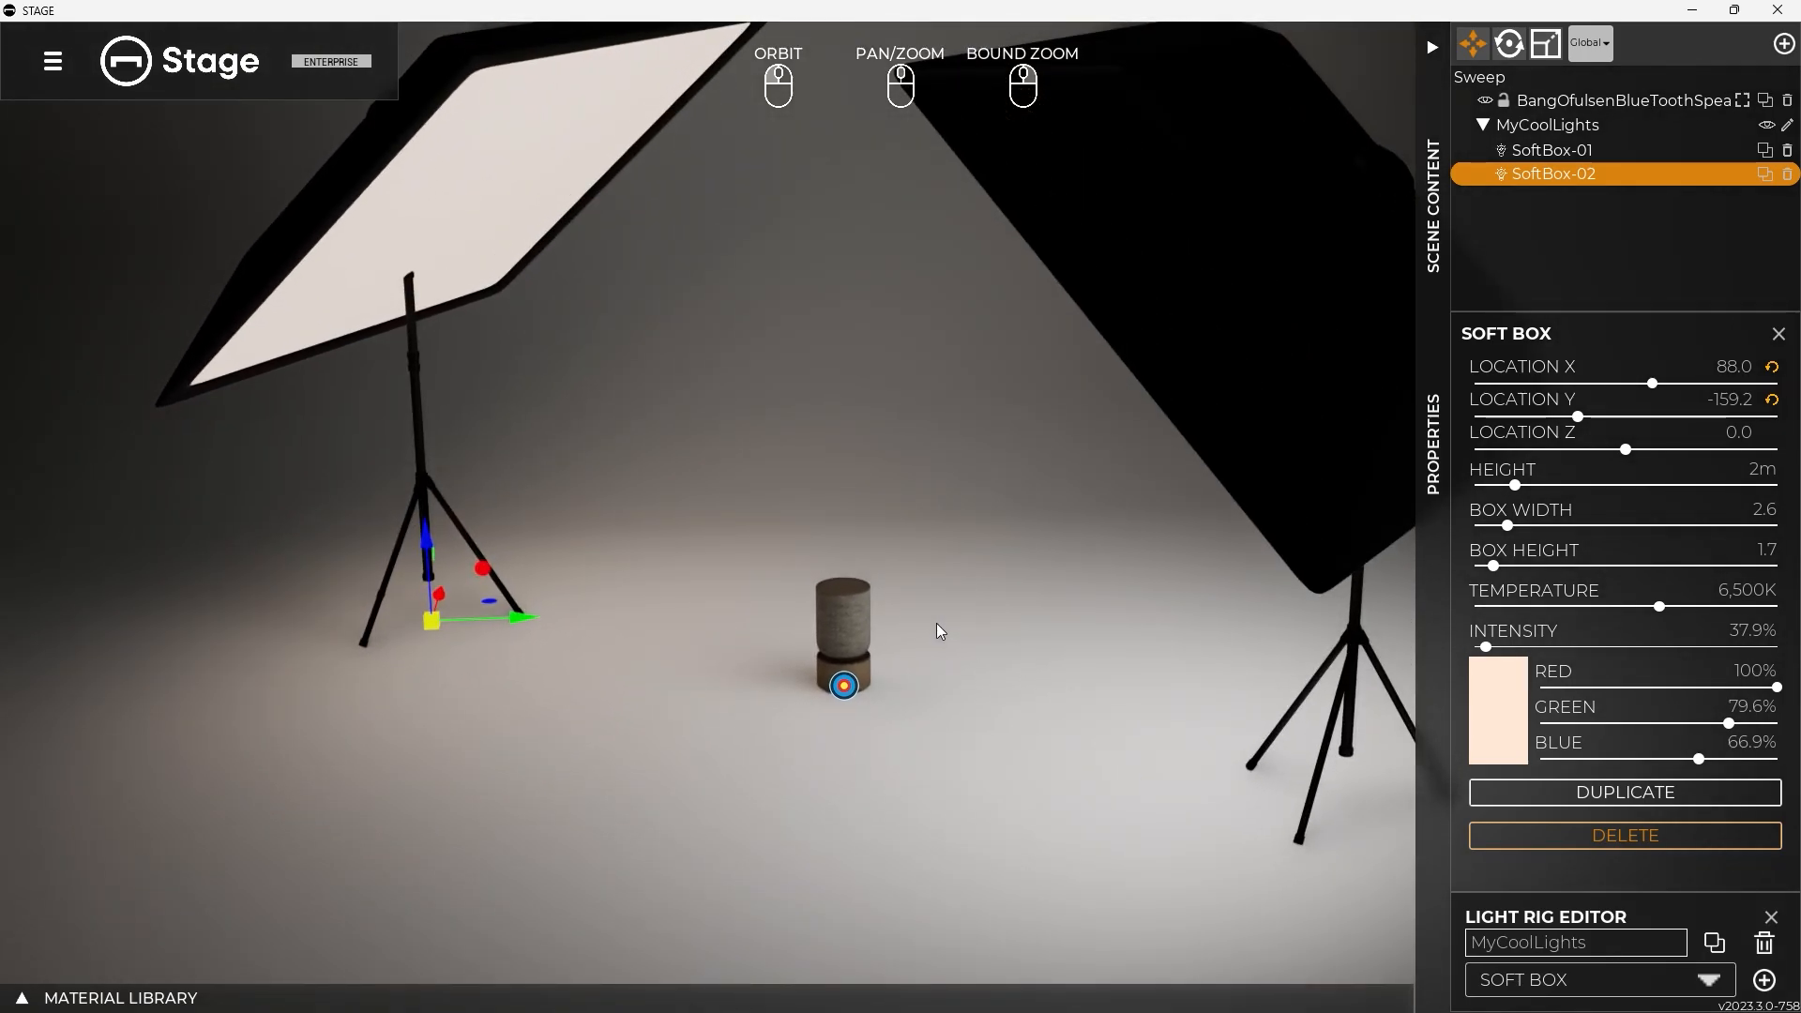
Examine the studio setup from several angles and compare the scene with the MyCoolLights fixtures shown and hidden.
left_click_drag(970, 629, 750, 508)
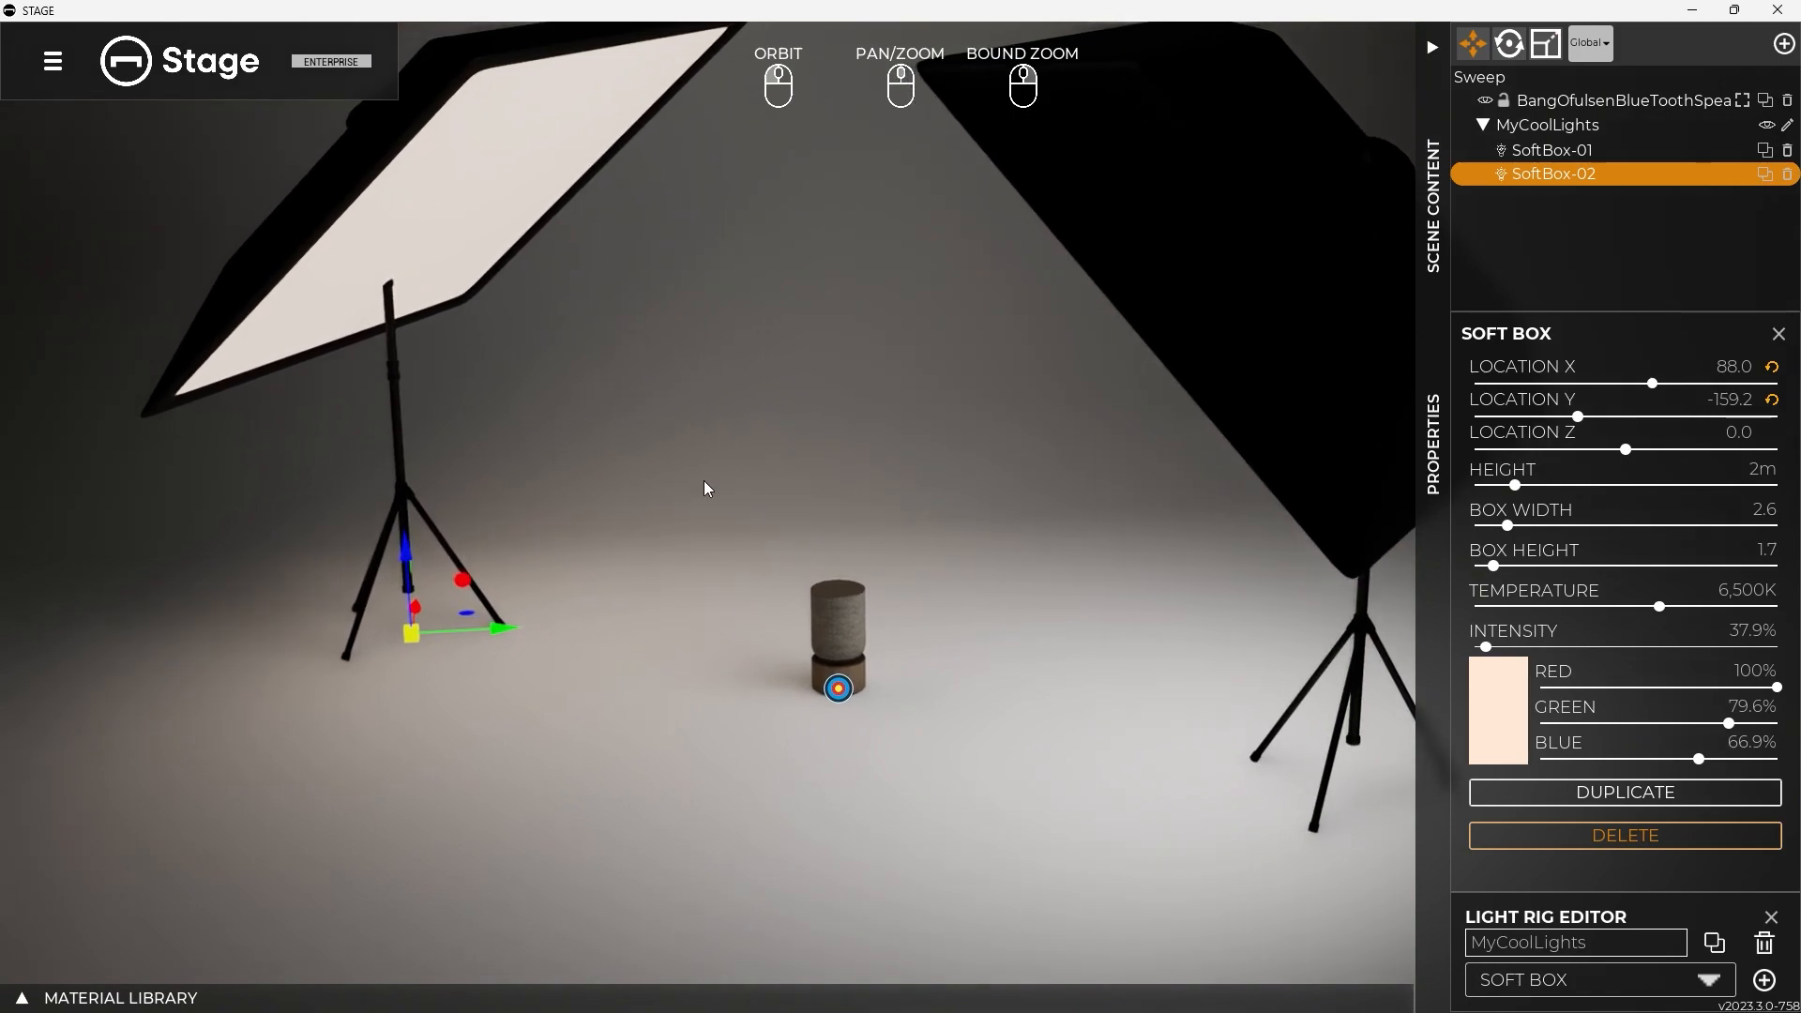
left_click_drag(954, 578, 1071, 569)
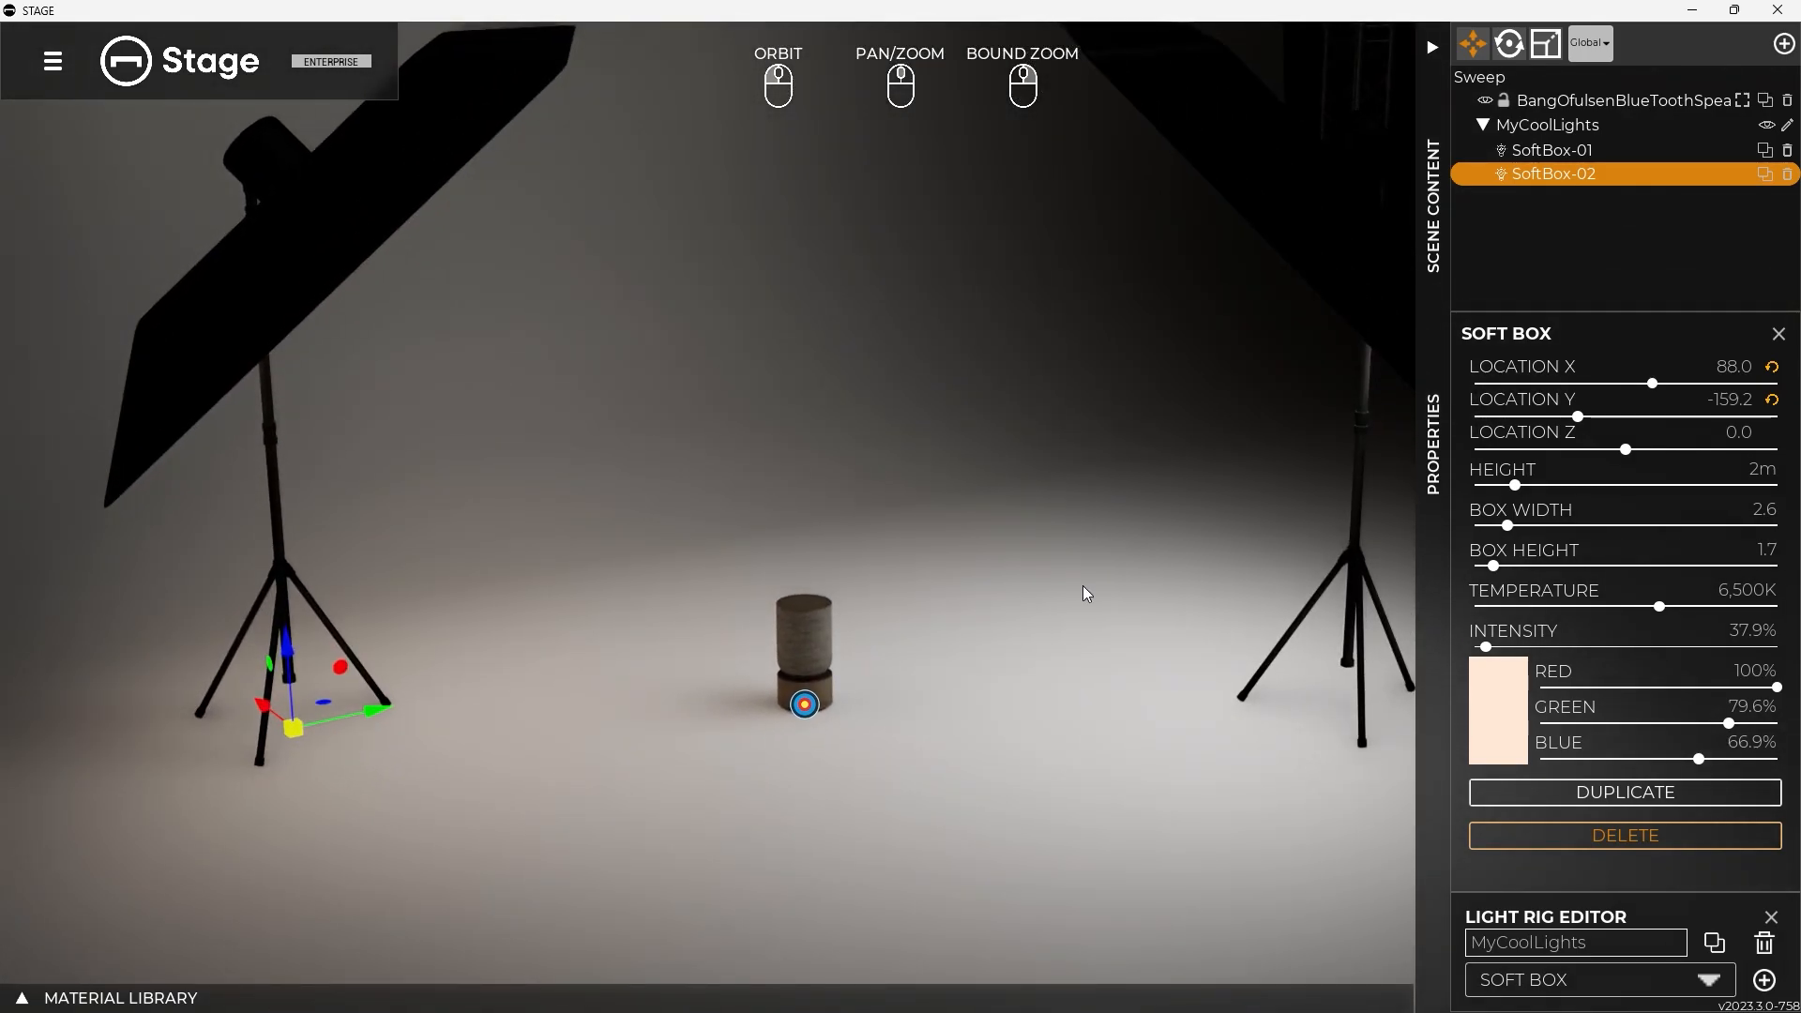
left_click_drag(1089, 594, 997, 600)
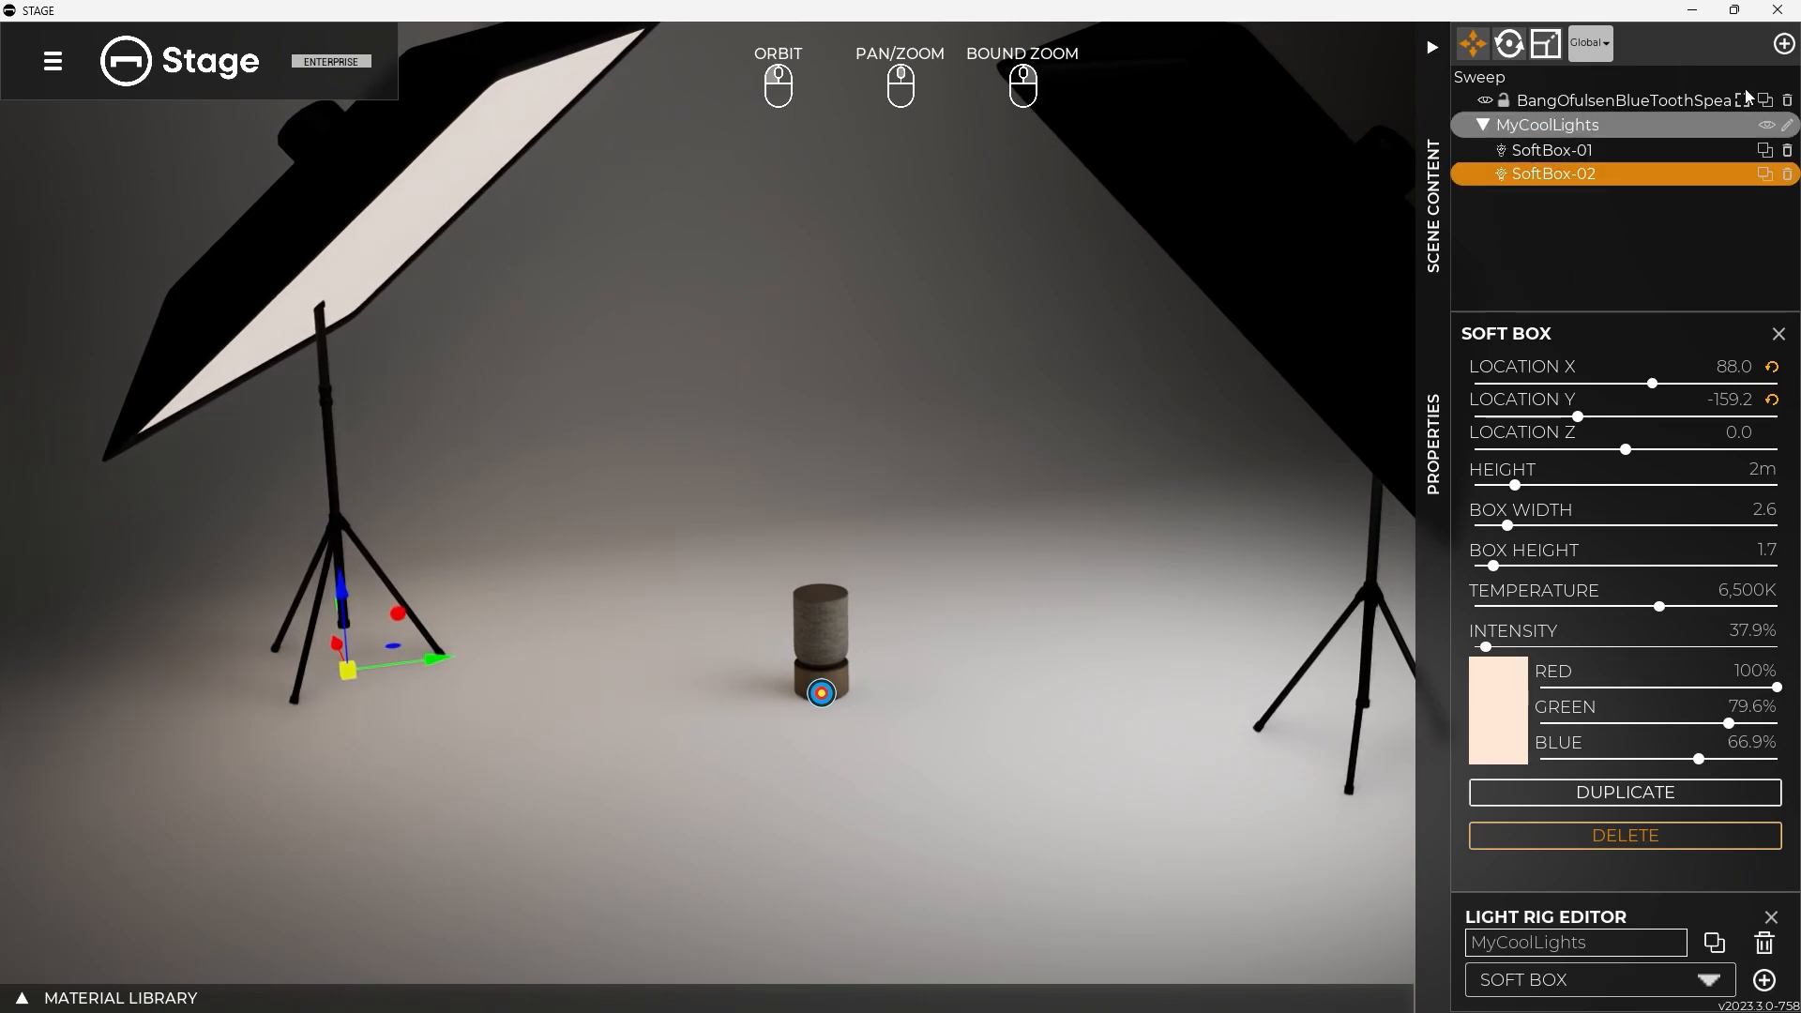
left_click(1766, 124)
left_click_drag(1234, 469, 1182, 460)
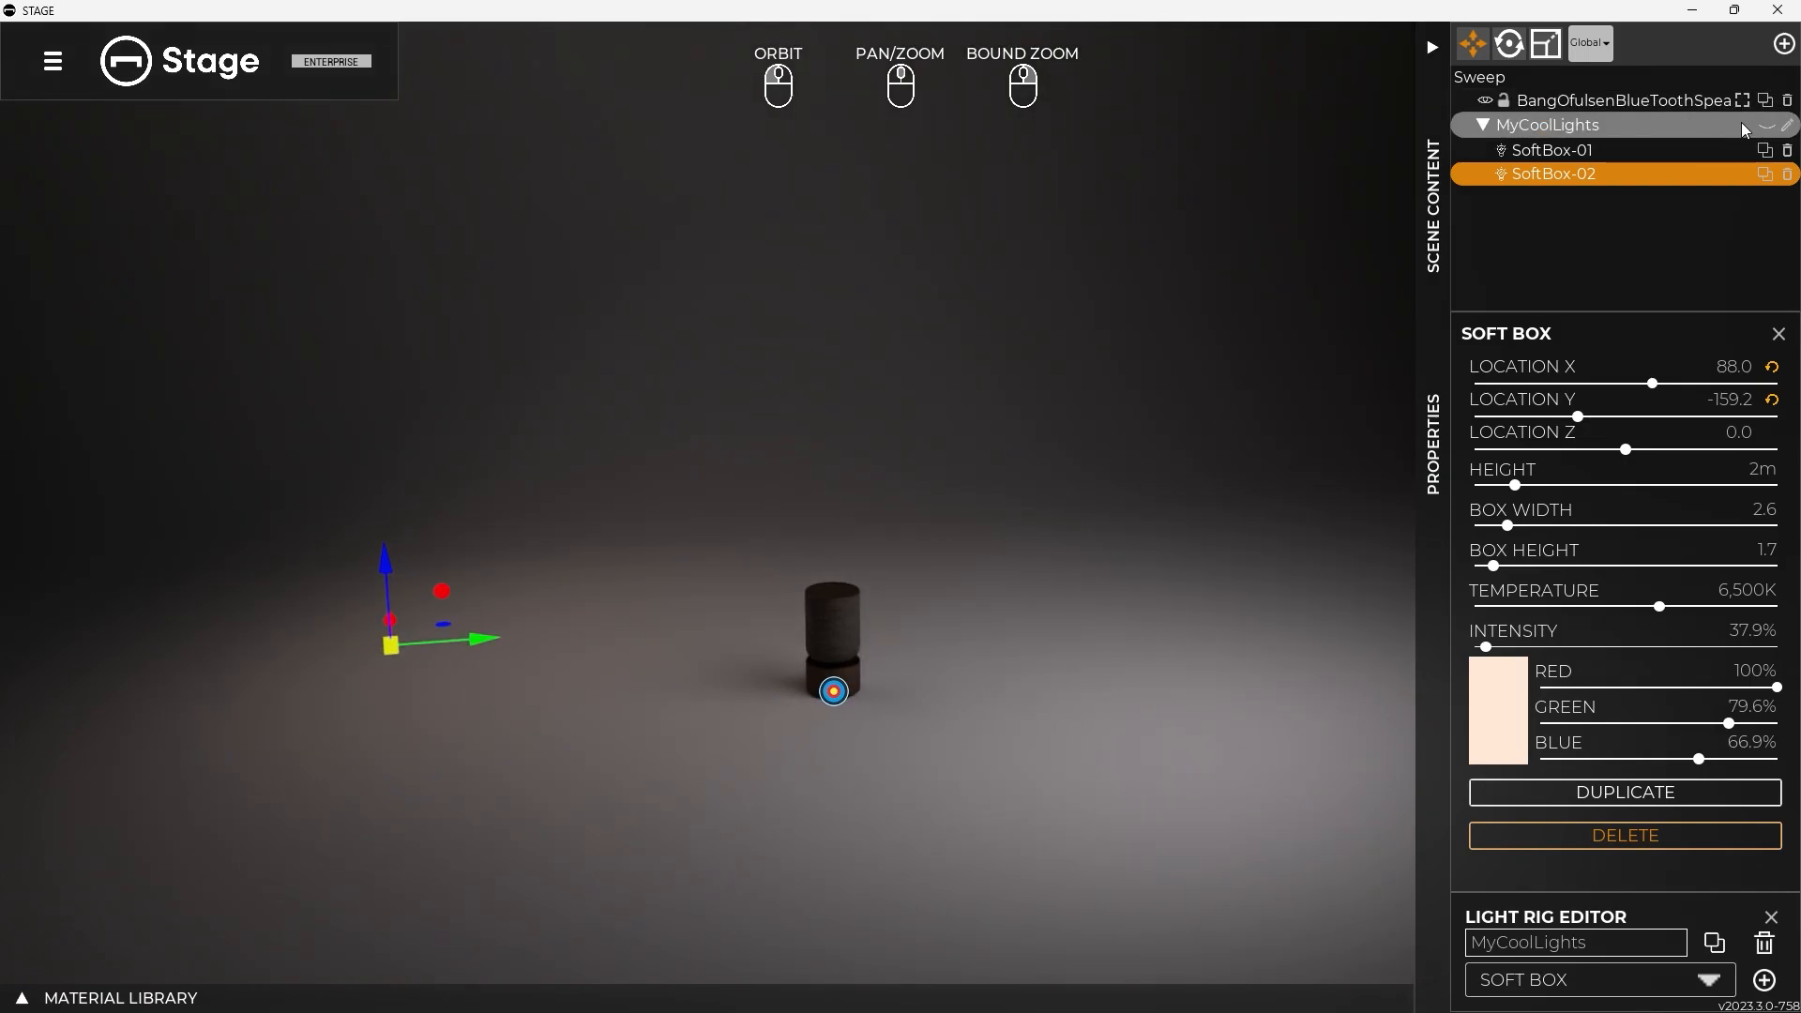
left_click(1767, 127)
left_click(1767, 127)
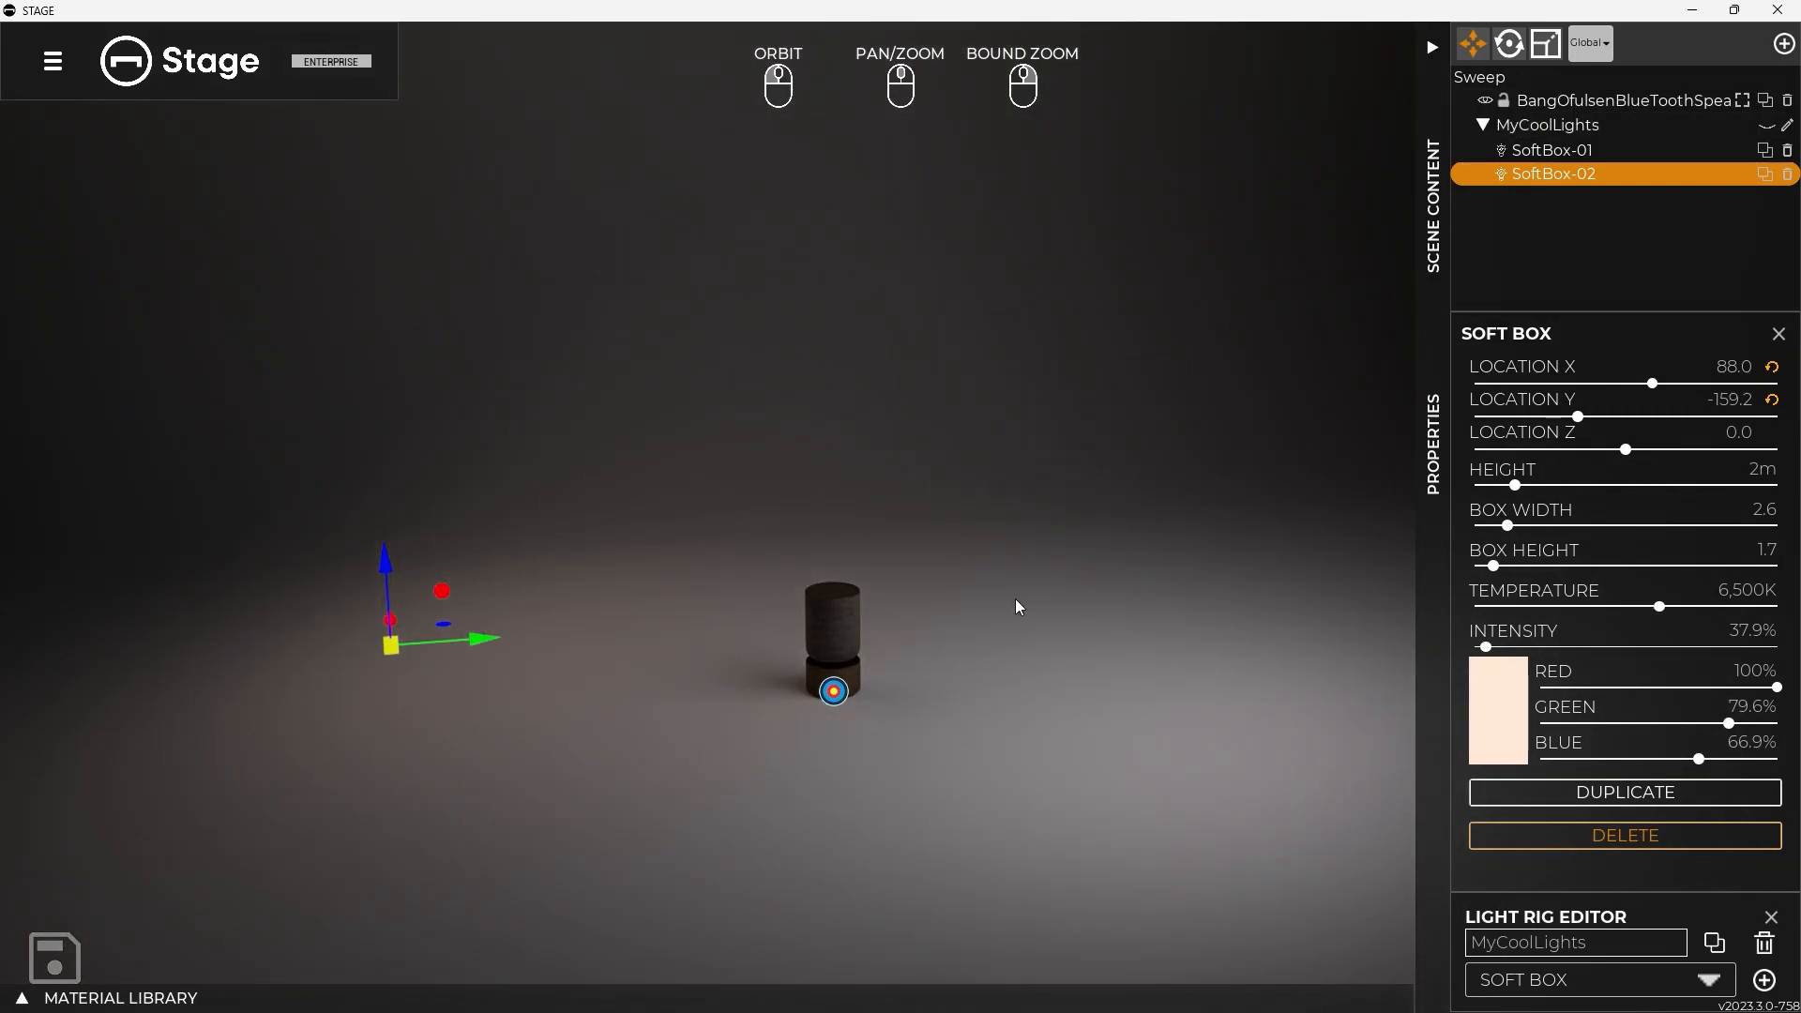
Raise the intensity of both soft boxes in MyCoolLights, setting SoftBox-01 to 338.4%.
left_click(1559, 151)
left_click(1574, 177)
left_click_drag(1491, 652, 1563, 648)
left_click(1559, 152)
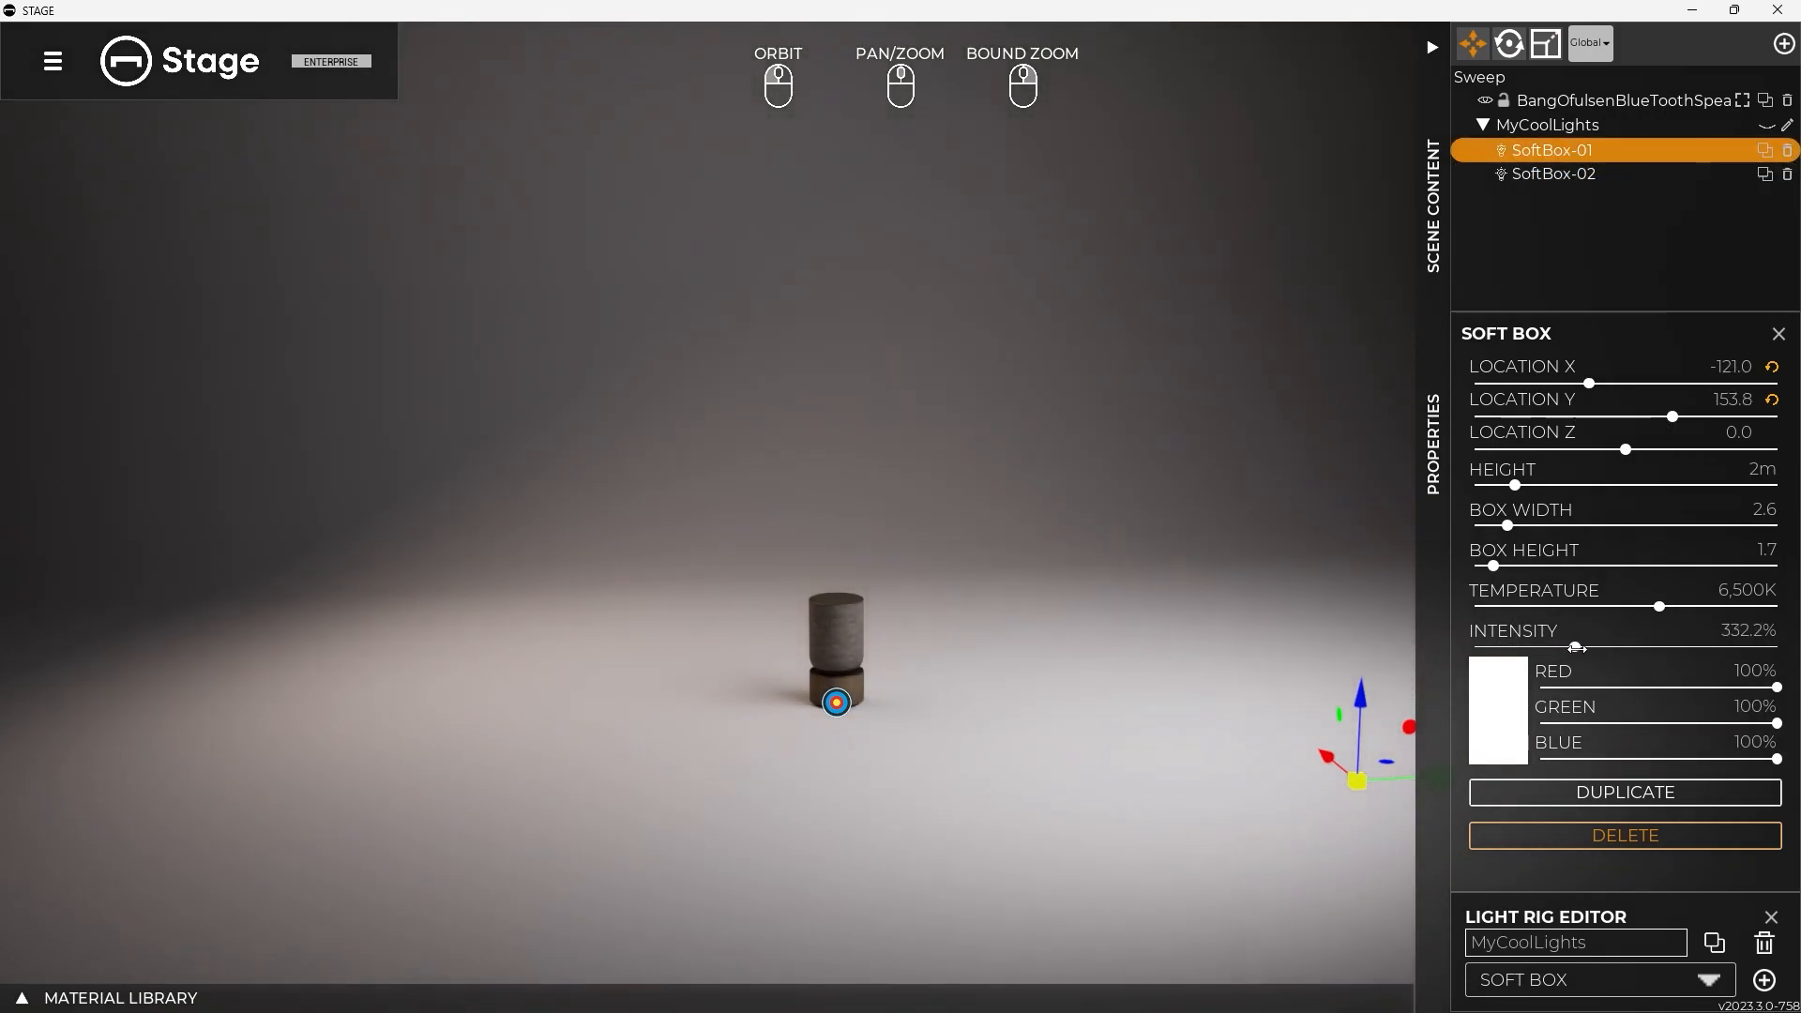
Check the brightened rig with its fixtures shown and hidden, and examine the speaker's surfaces up close from several angles.
left_click(1767, 125)
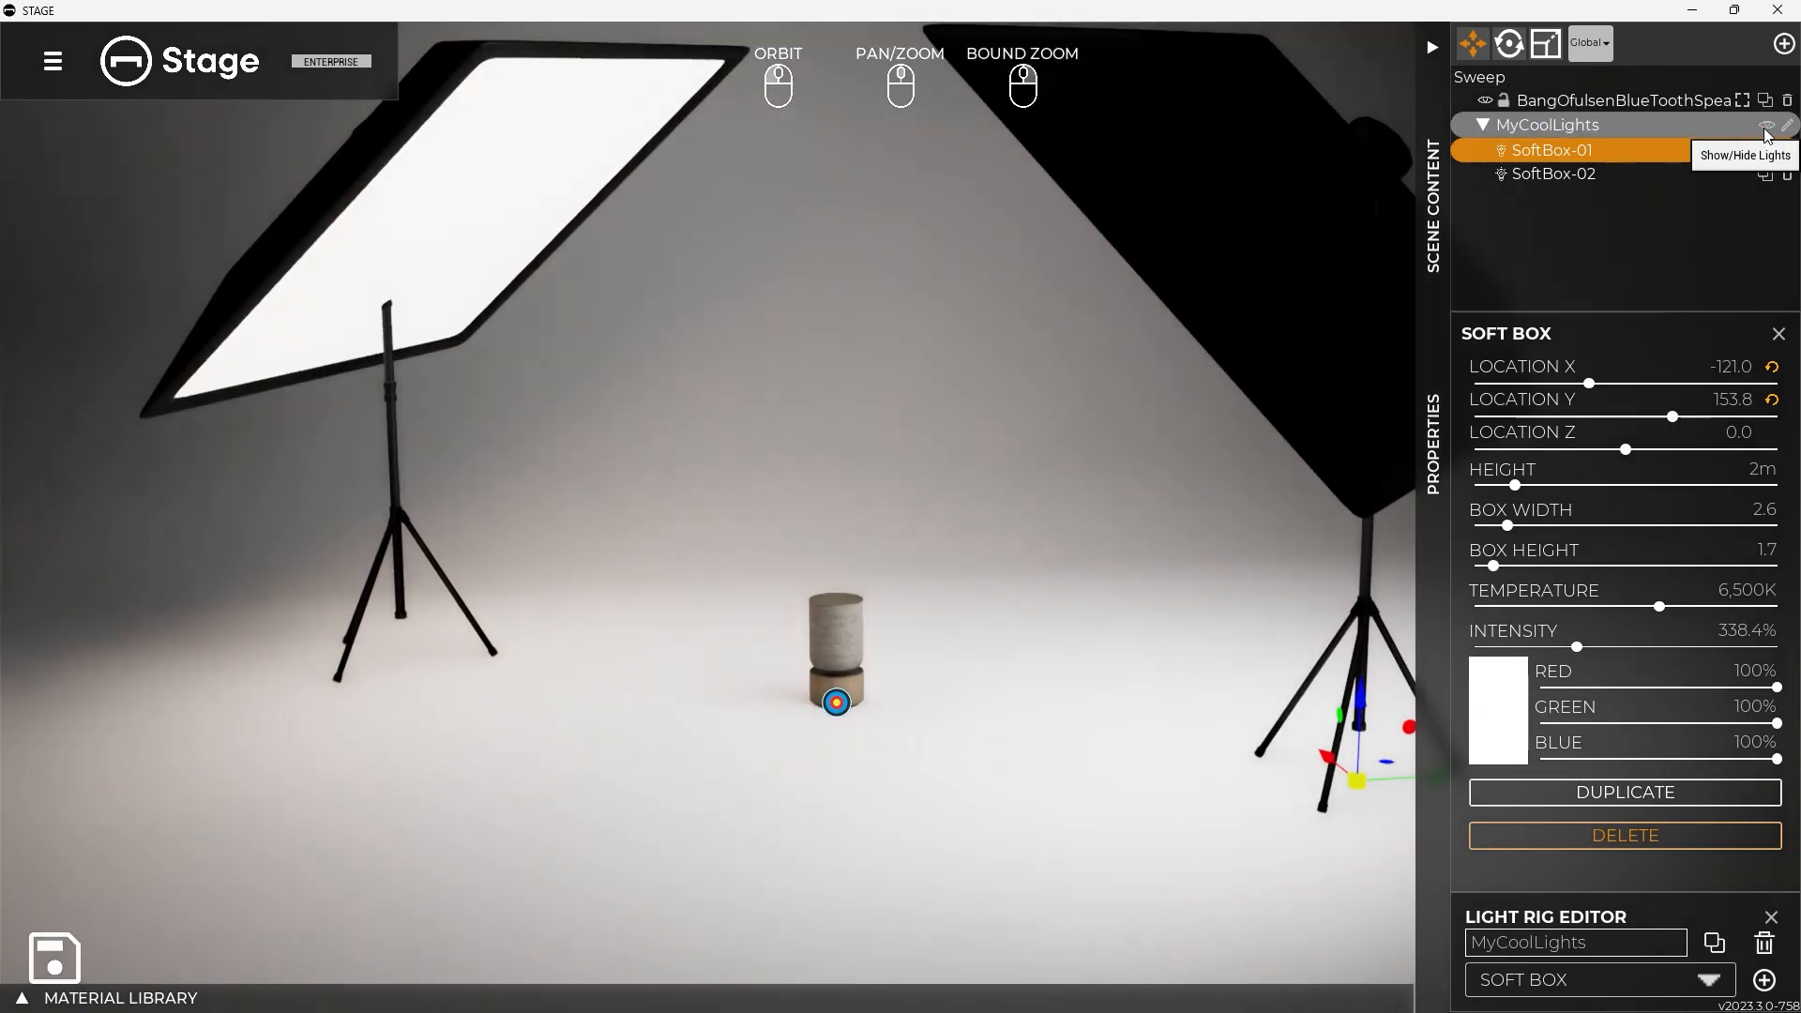
left_click_drag(1160, 465, 1236, 459)
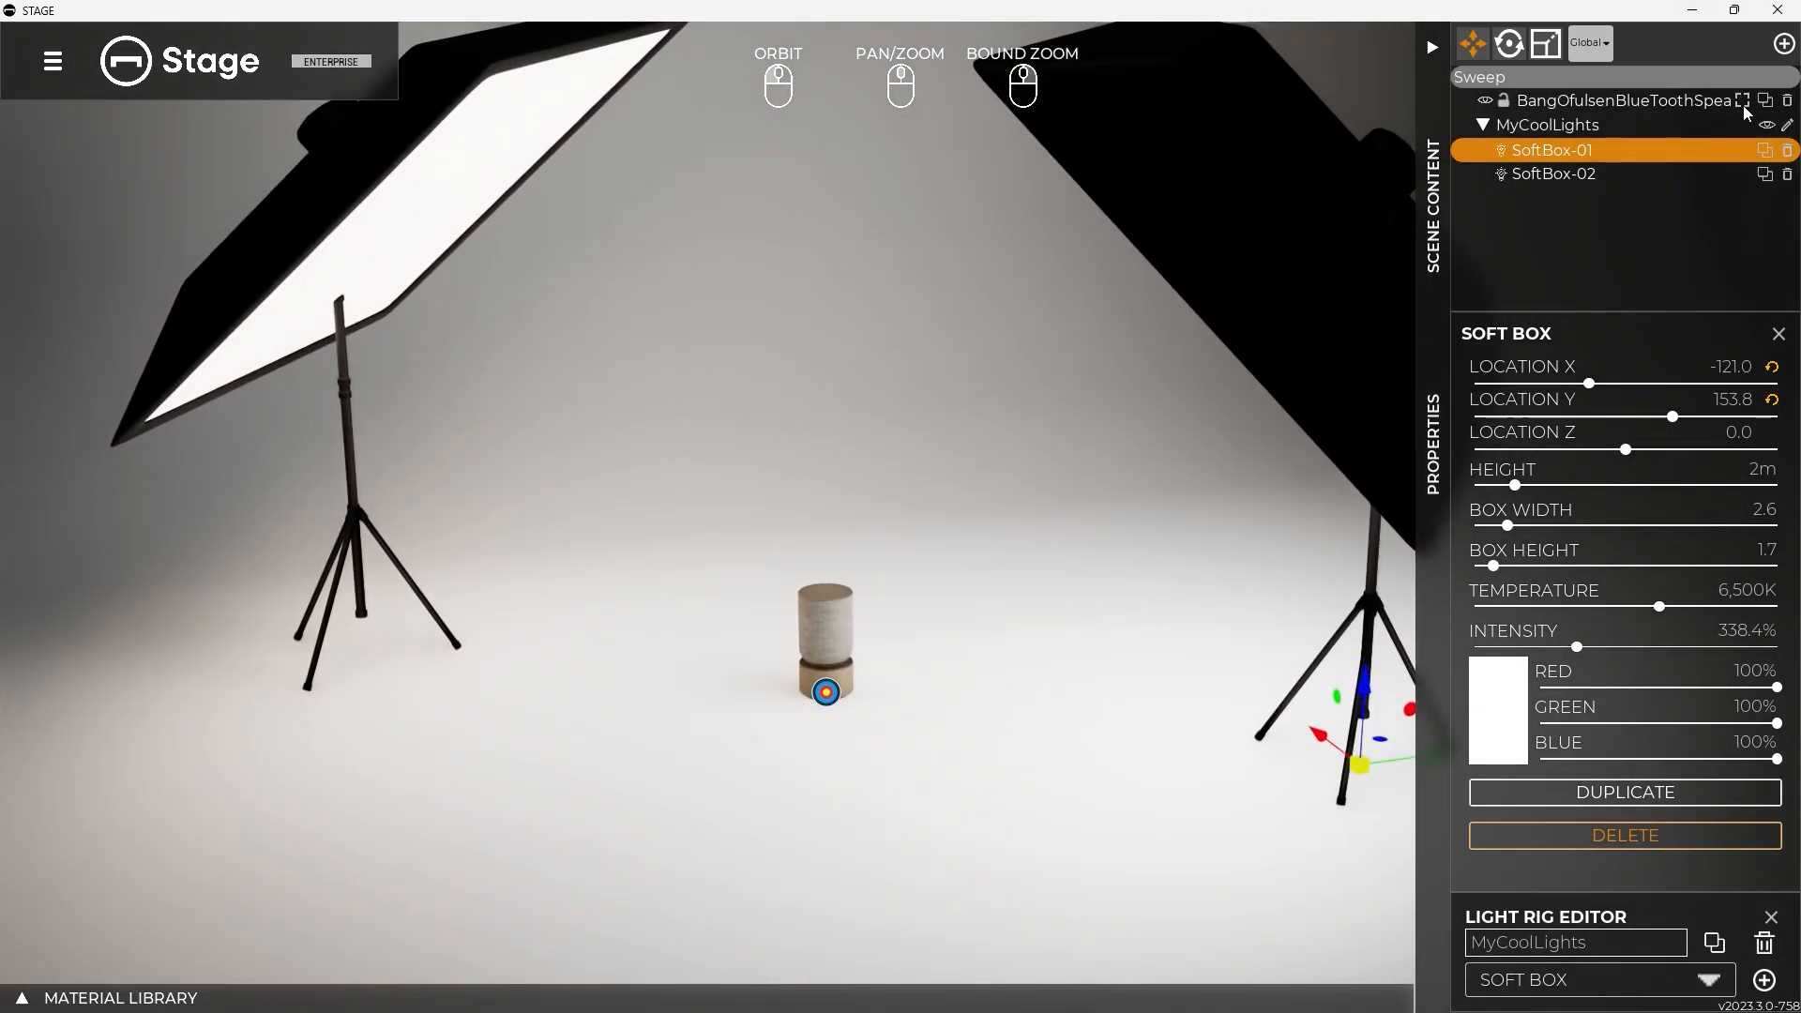
left_click(1767, 125)
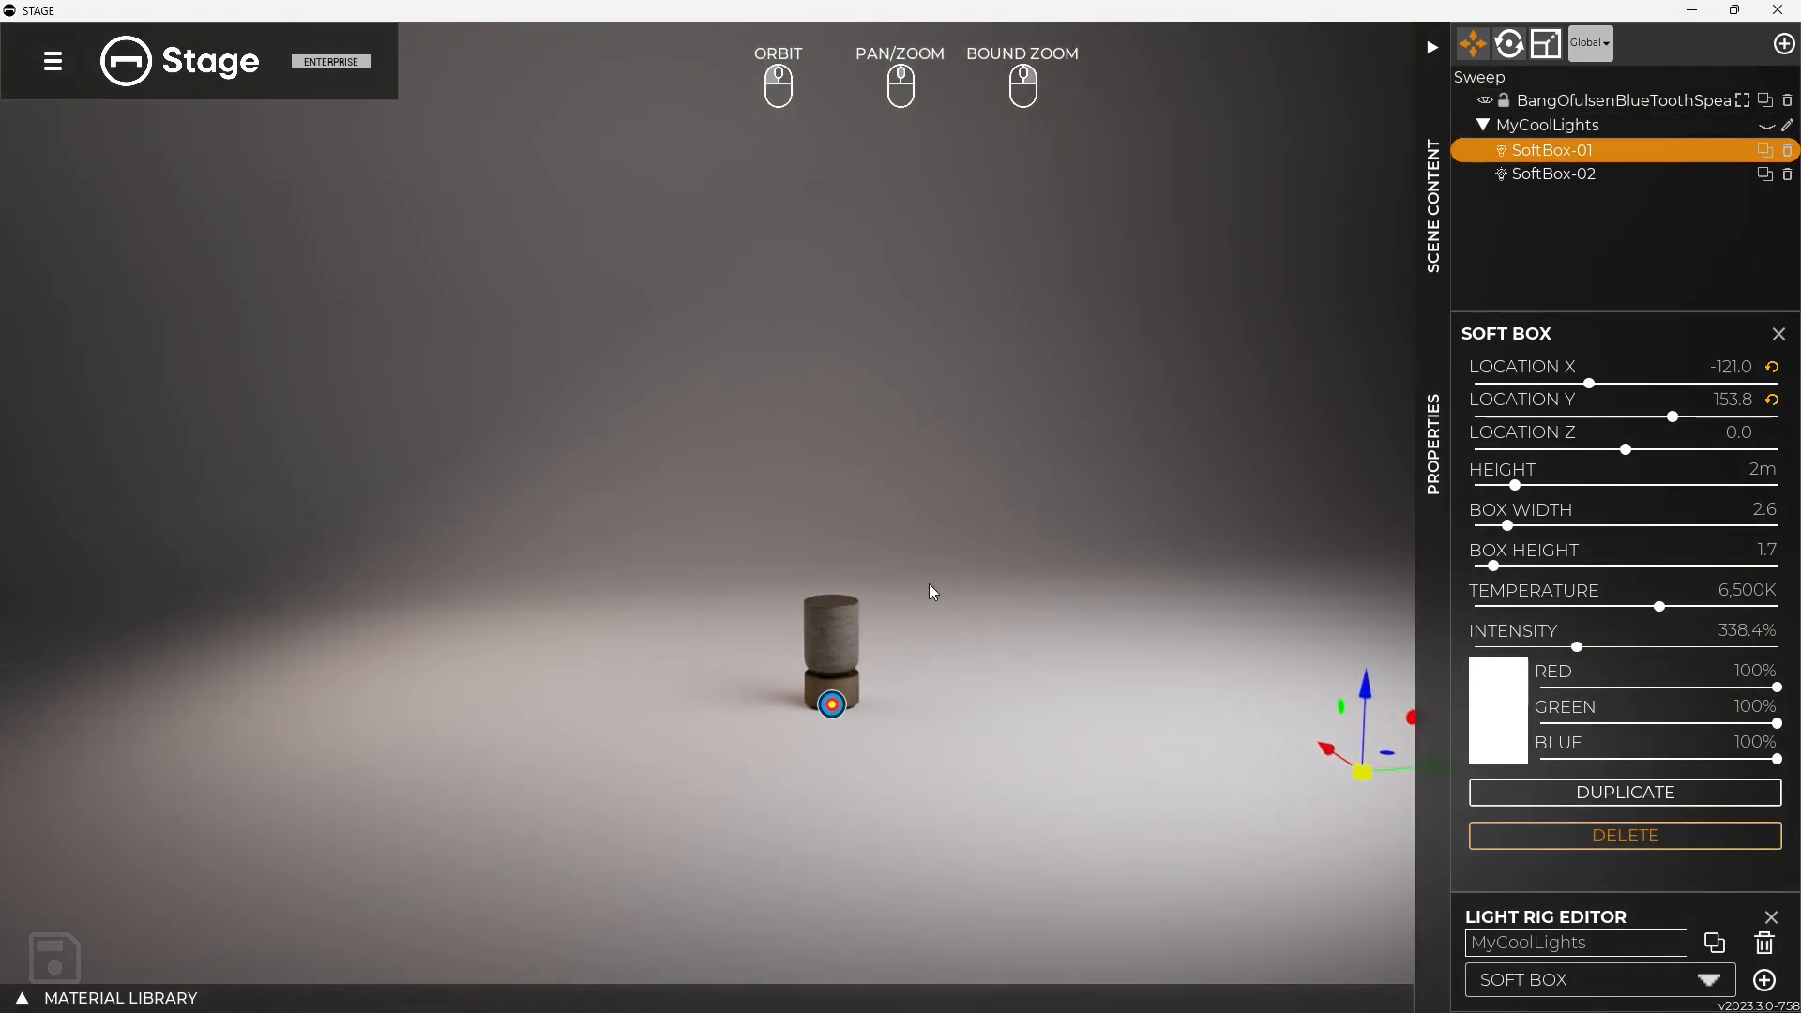
scroll(993, 458, "up", 5)
scroll(1046, 444, "up", 5)
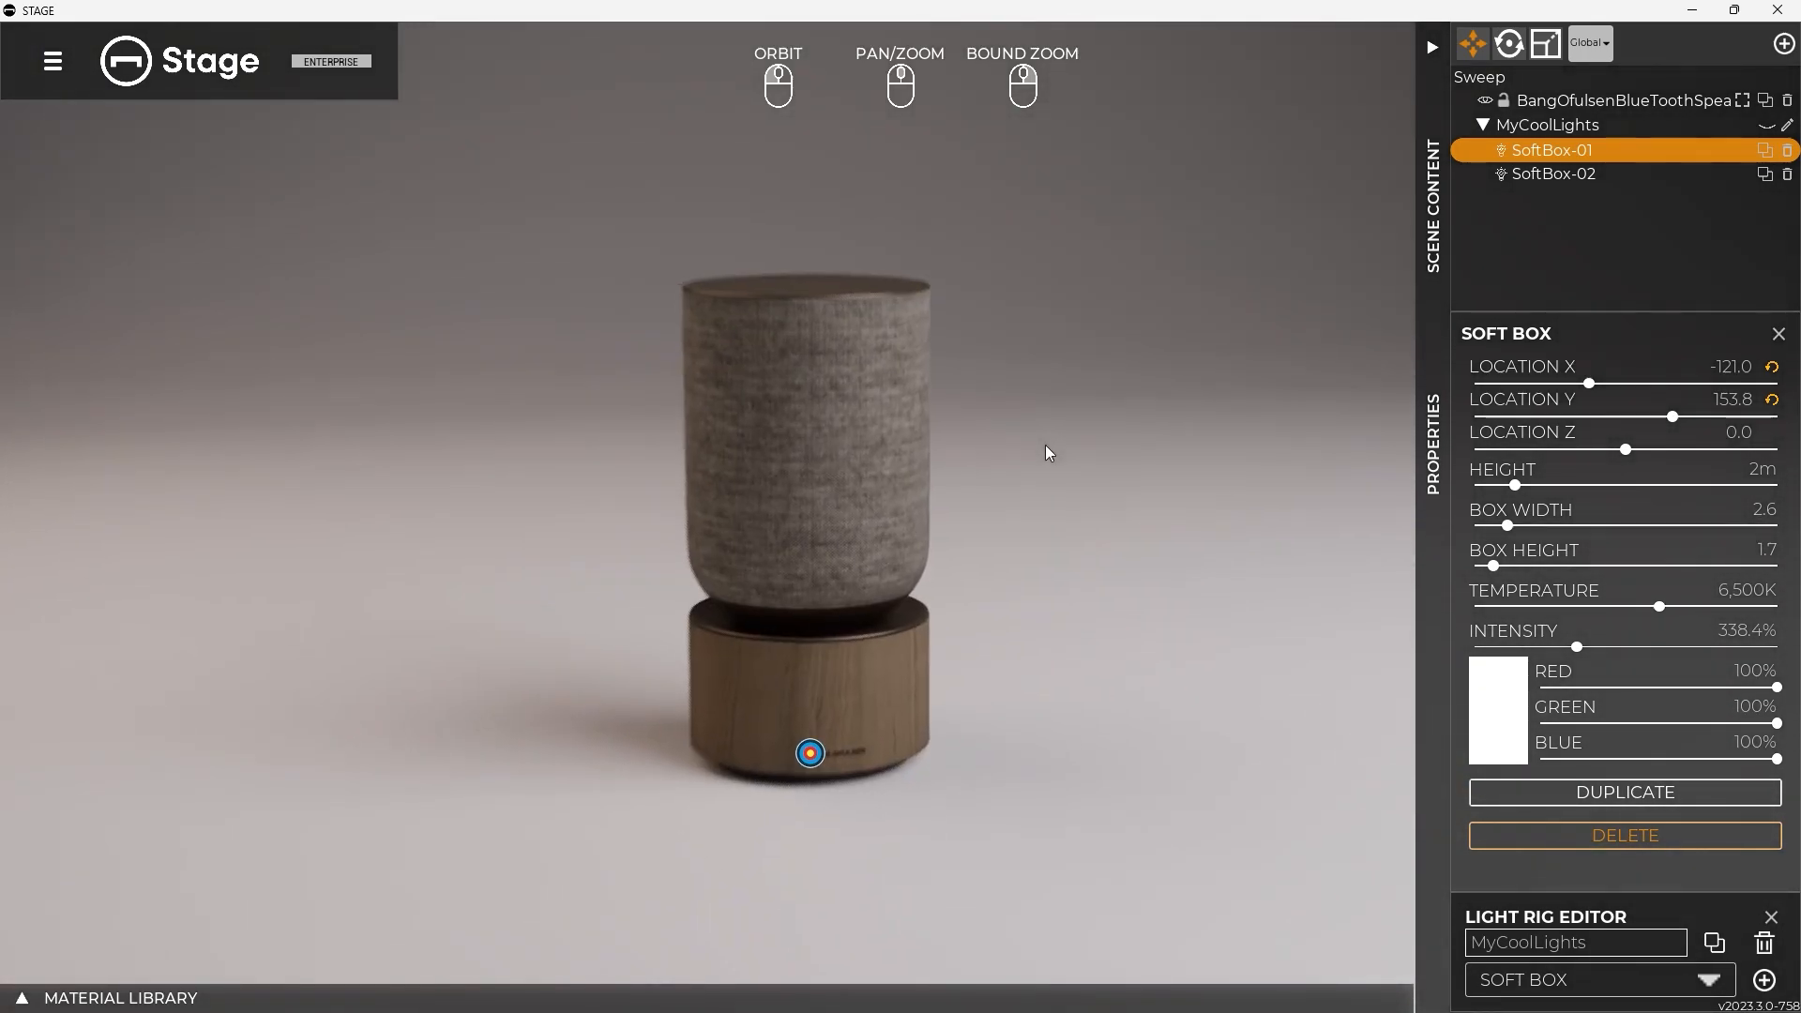
left_click_drag(1006, 439, 1180, 483)
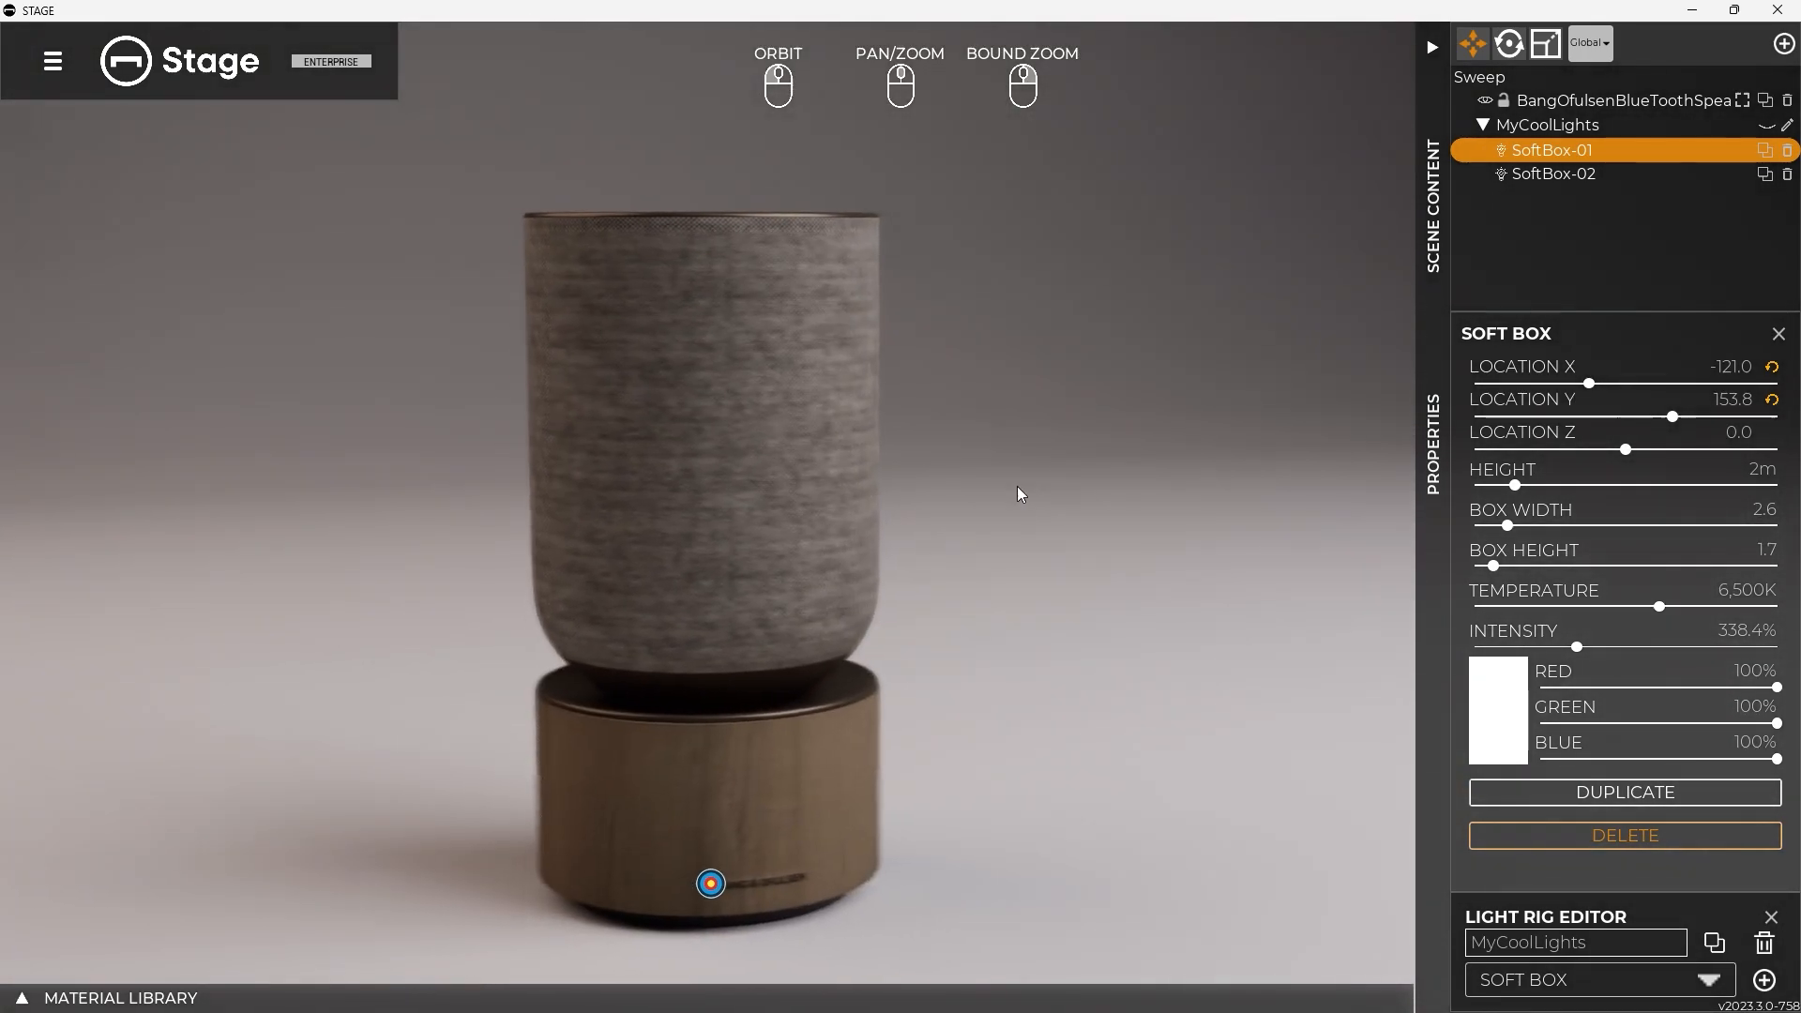
left_click(825, 507)
left_click_drag(824, 503, 1169, 526)
scroll(1172, 525, "down", 3)
scroll(1170, 522, "down", 5)
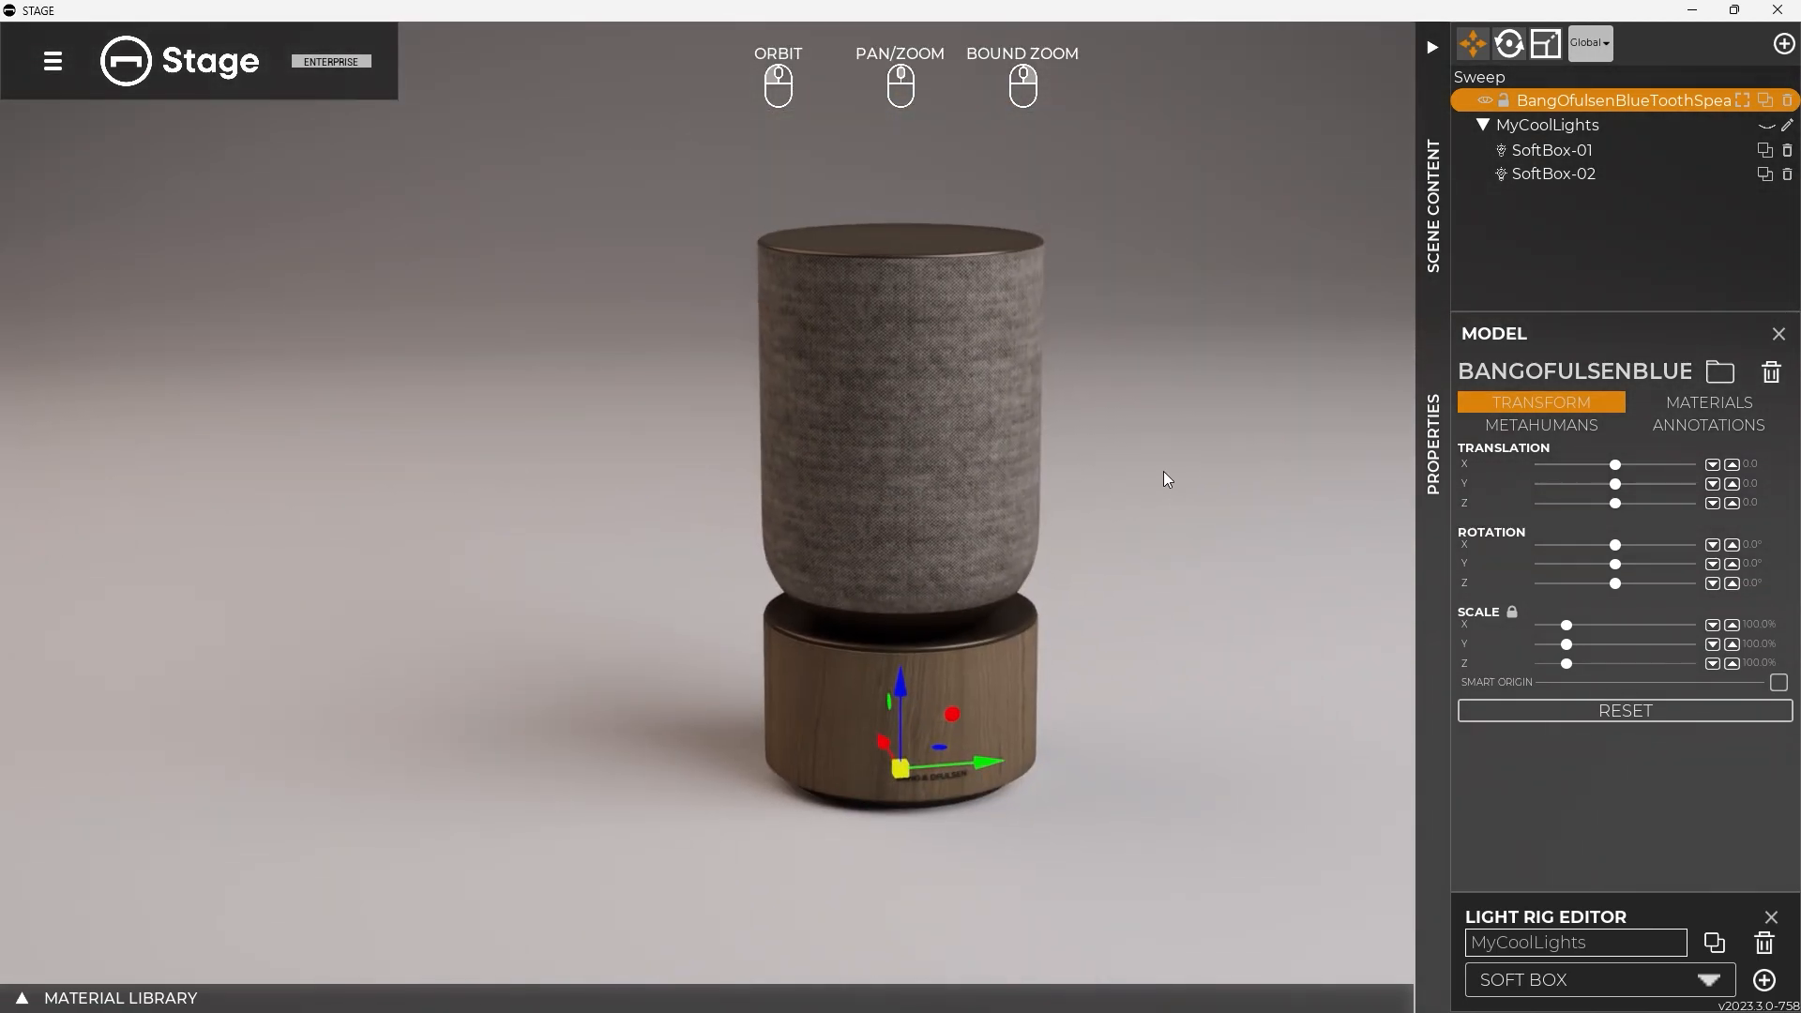
scroll(1158, 488, "up", 5)
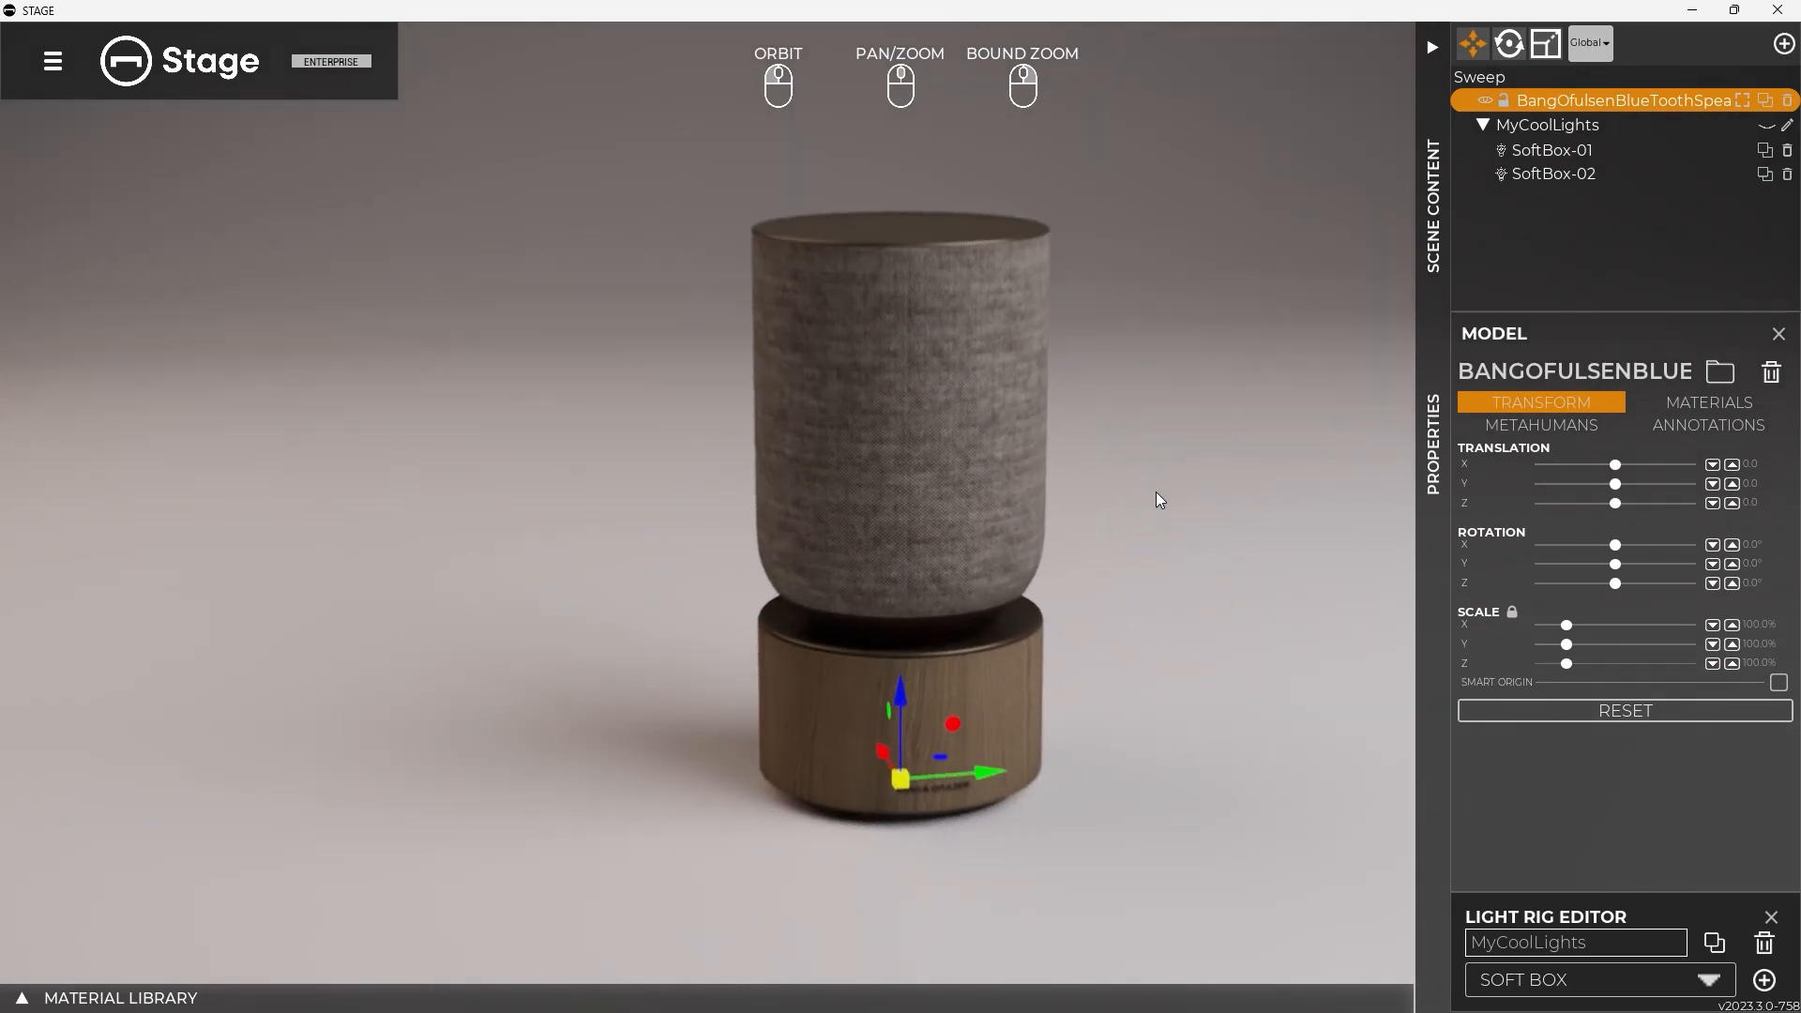
left_click_drag(1205, 594, 1163, 530)
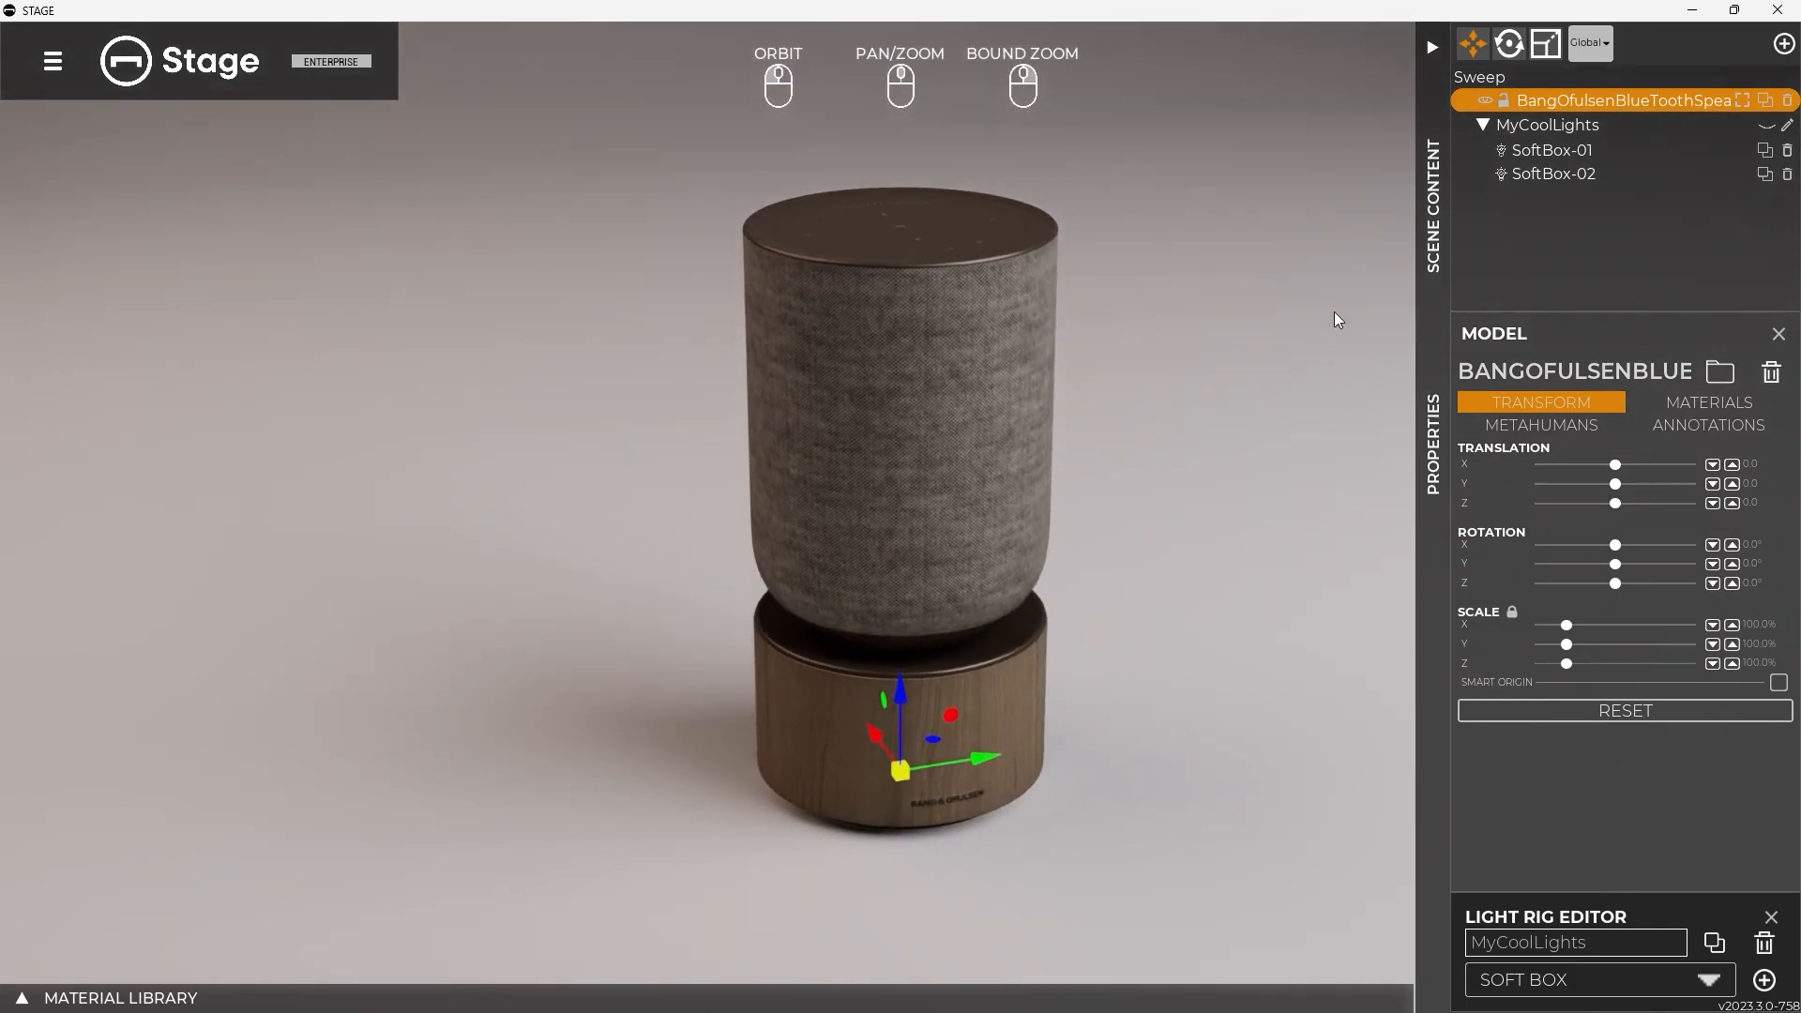
Toggle the visibility of the MyCoolLights fixtures to compare the speaker's close-up lighting, leaving them hidden.
left_click(1768, 126)
left_click(1767, 127)
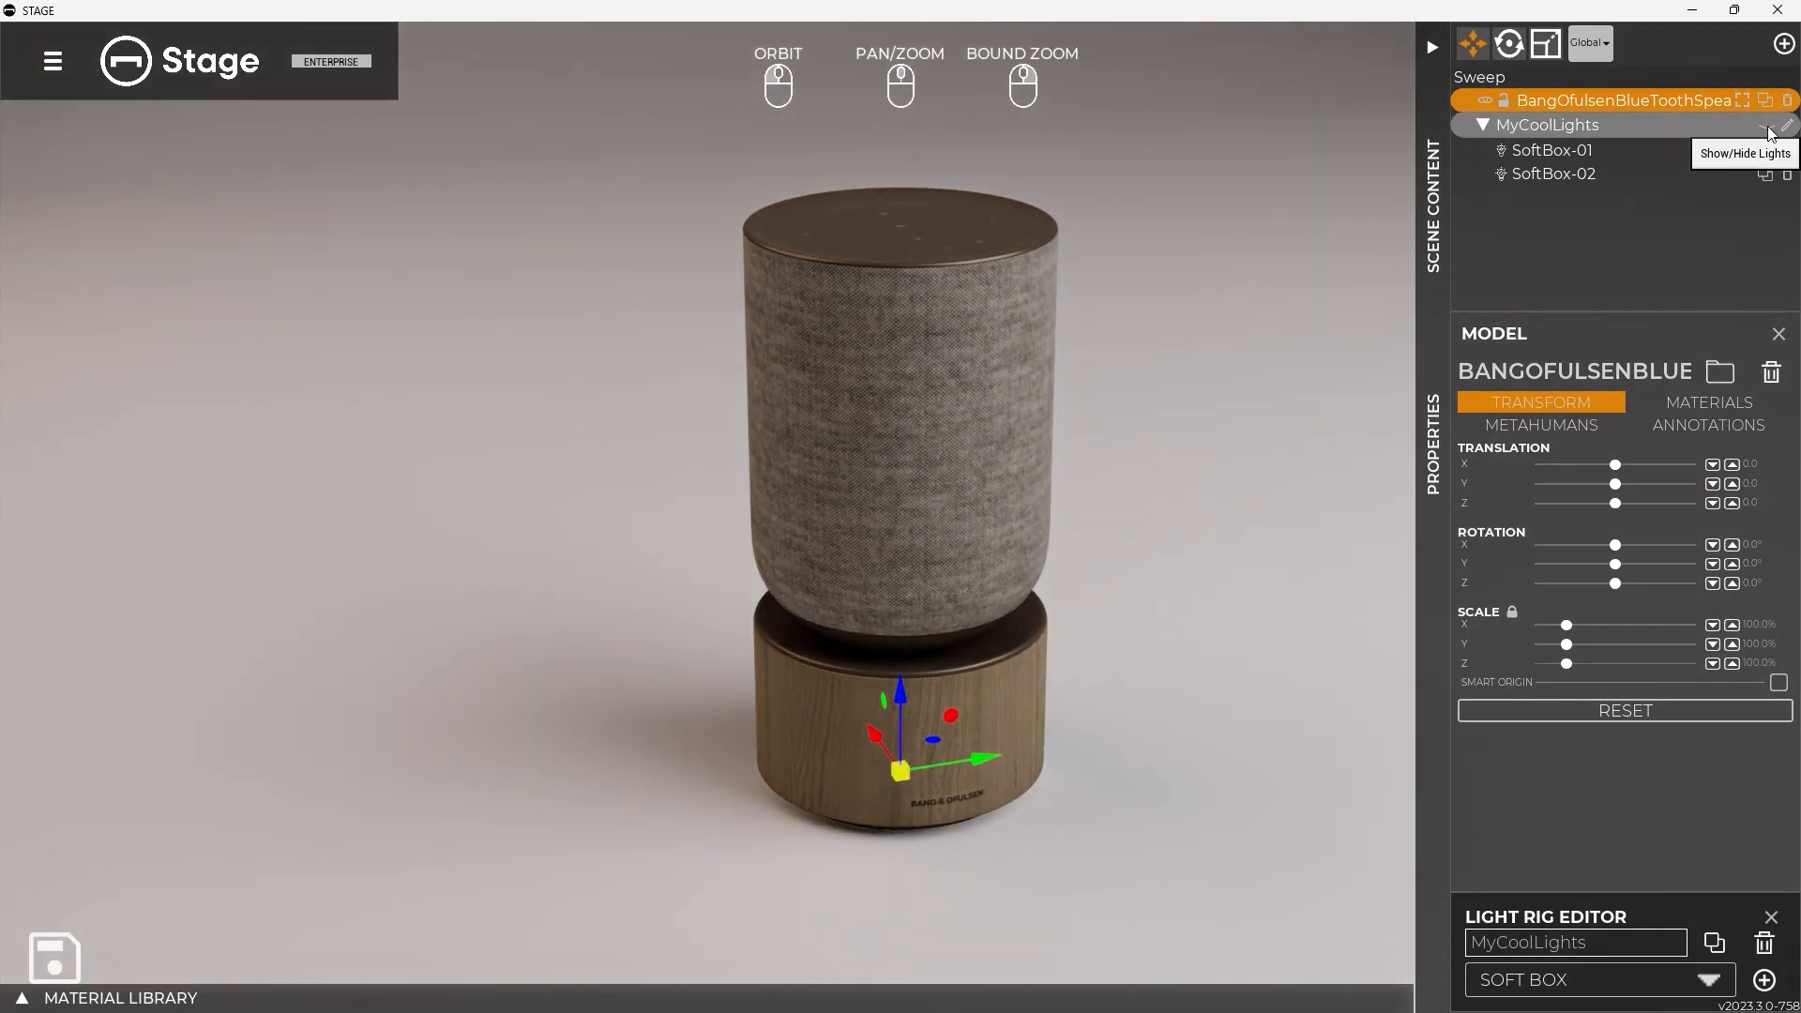
left_click_drag(1095, 568, 1139, 470)
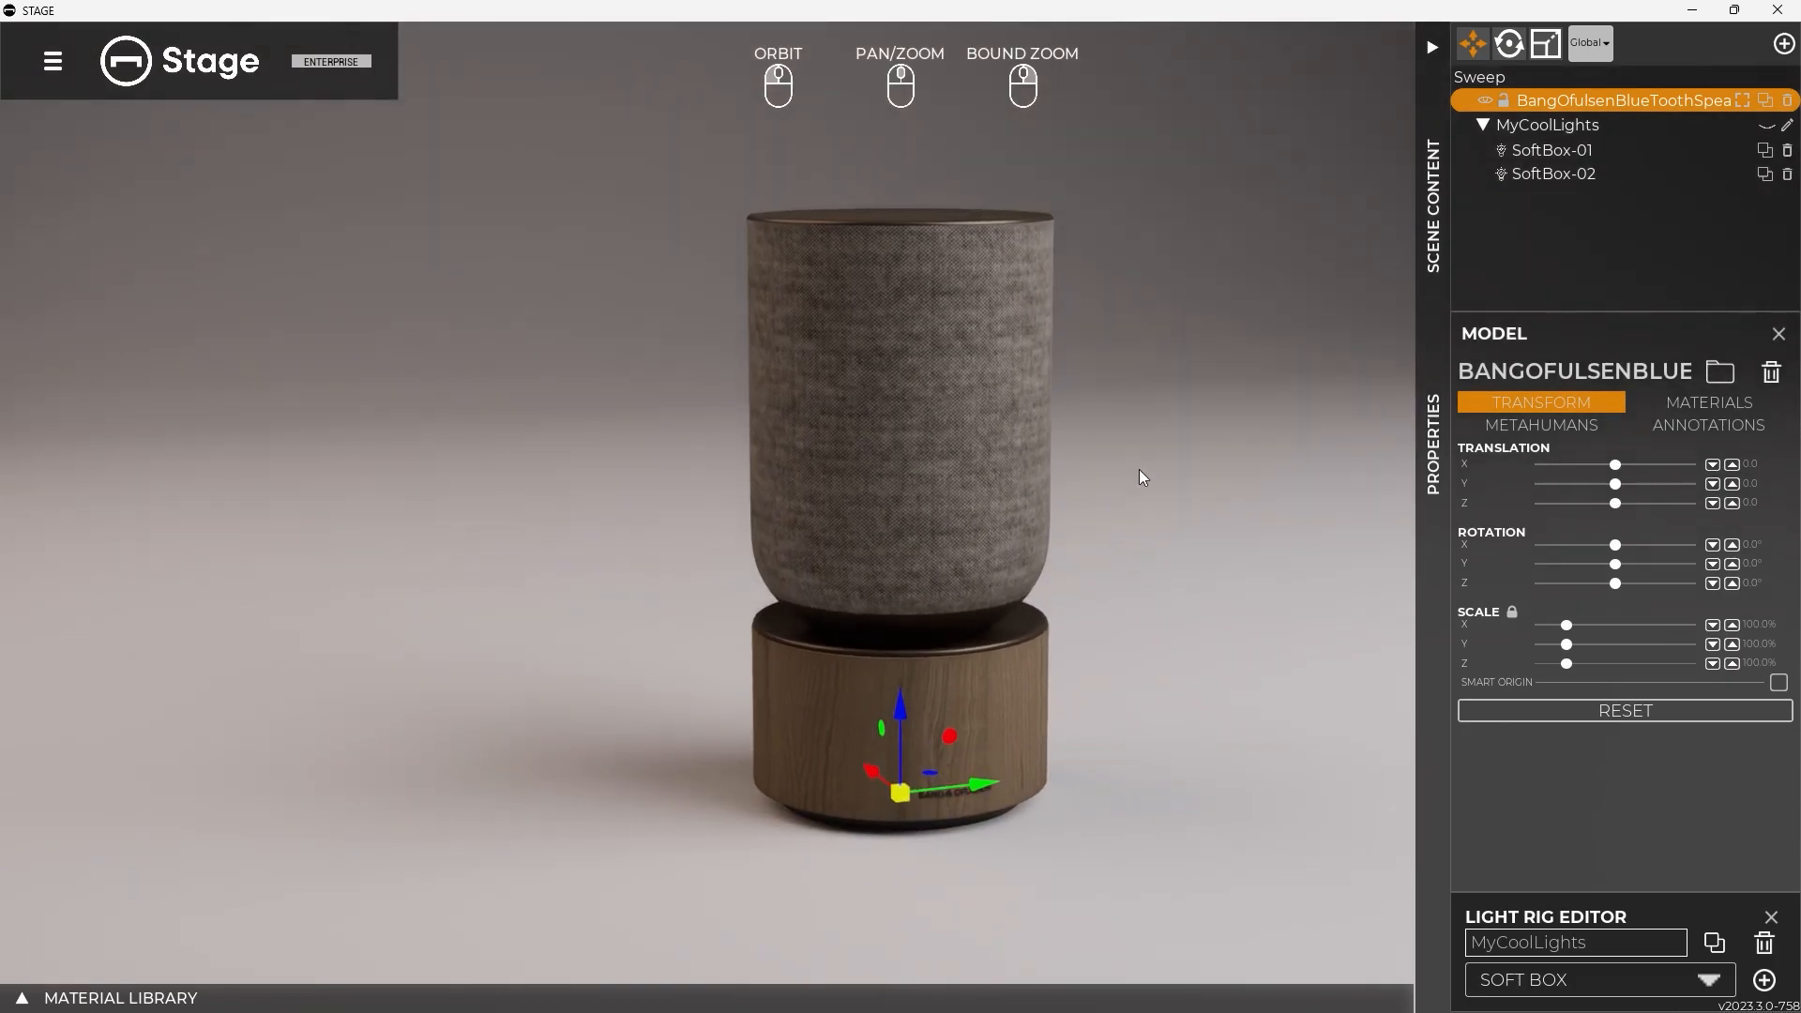
left_click(1767, 125)
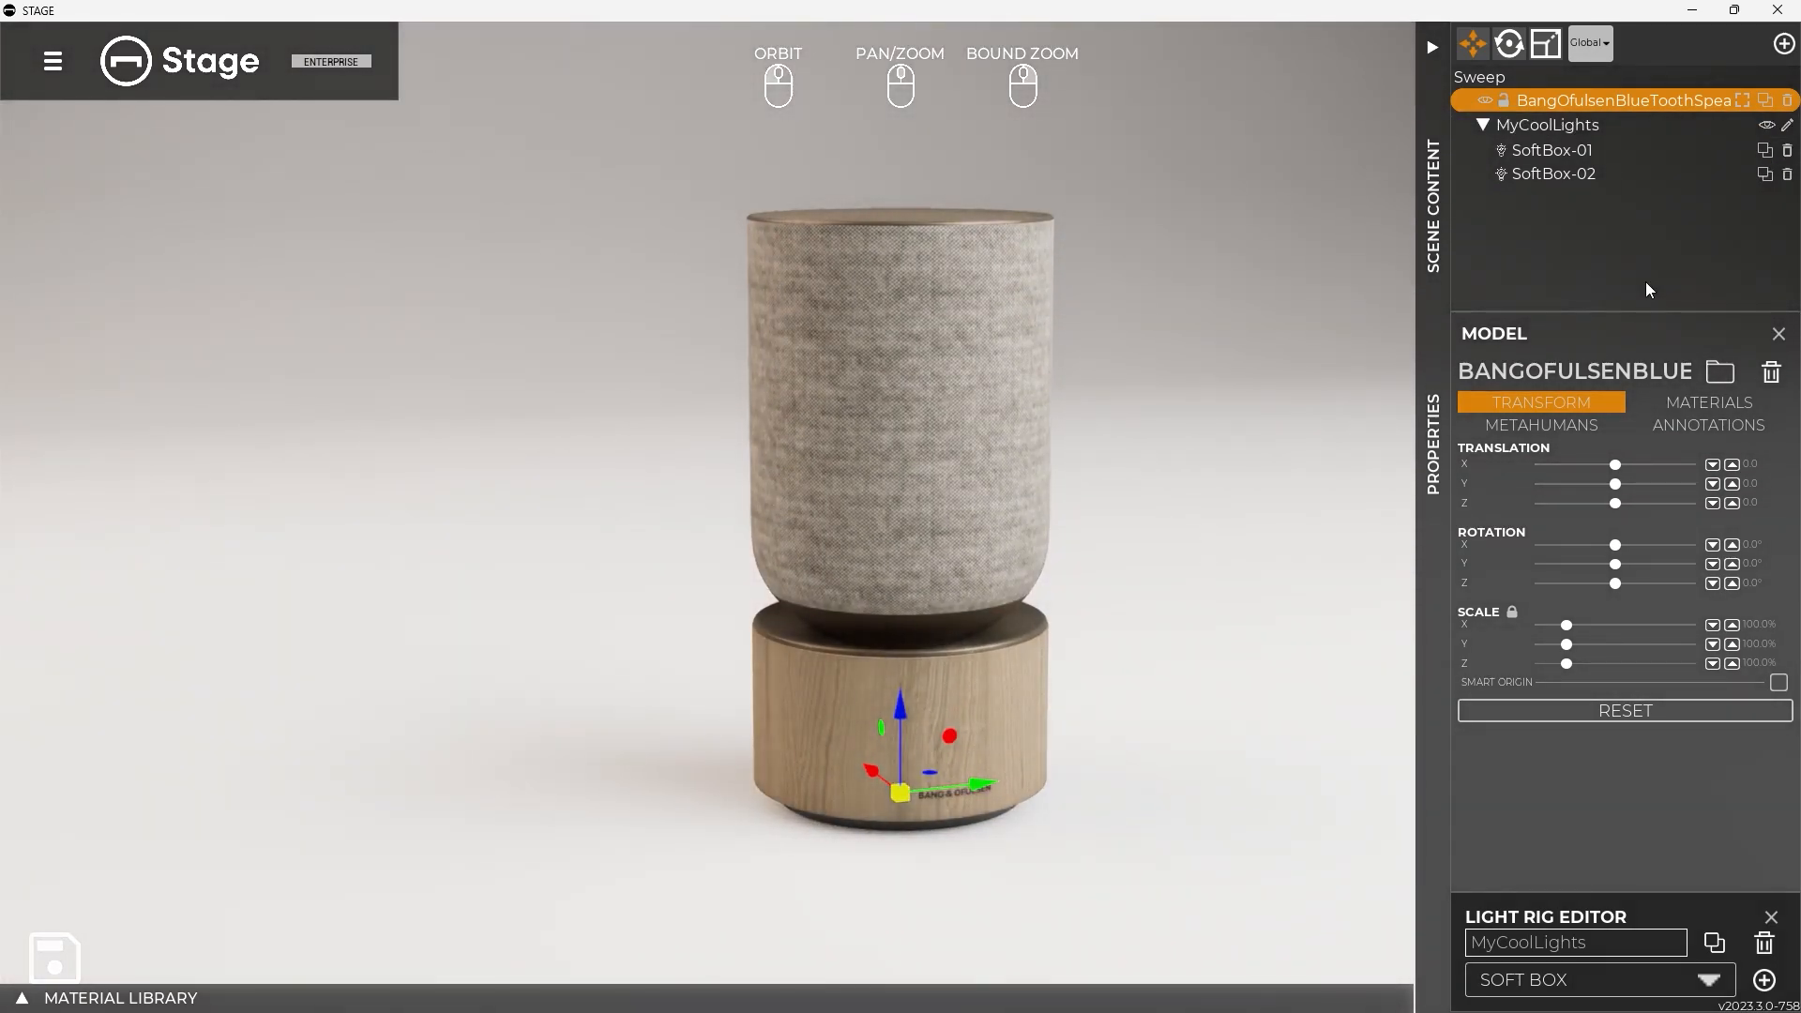
left_click(1767, 126)
left_click_drag(1150, 346, 1148, 447)
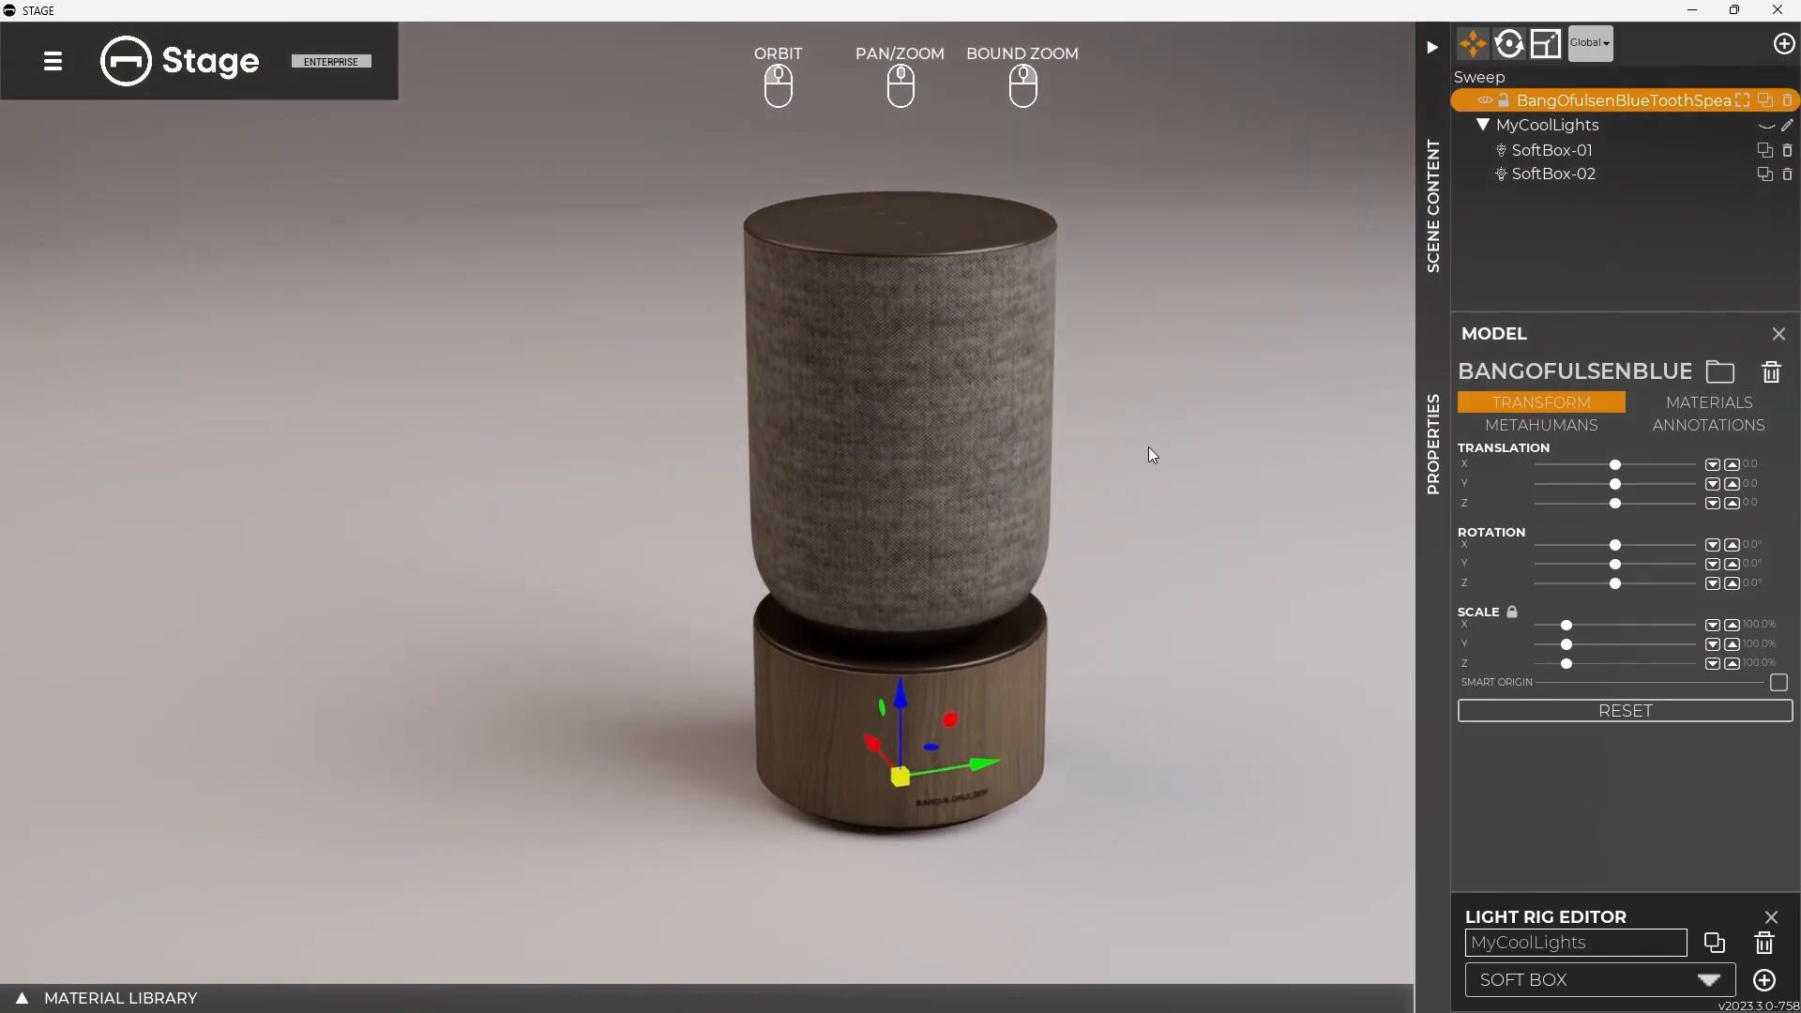
Duplicate the MyCoolLights lighting rig, switch back to the original rig and hide its fixtures.
left_click(53, 61)
left_click(78, 195)
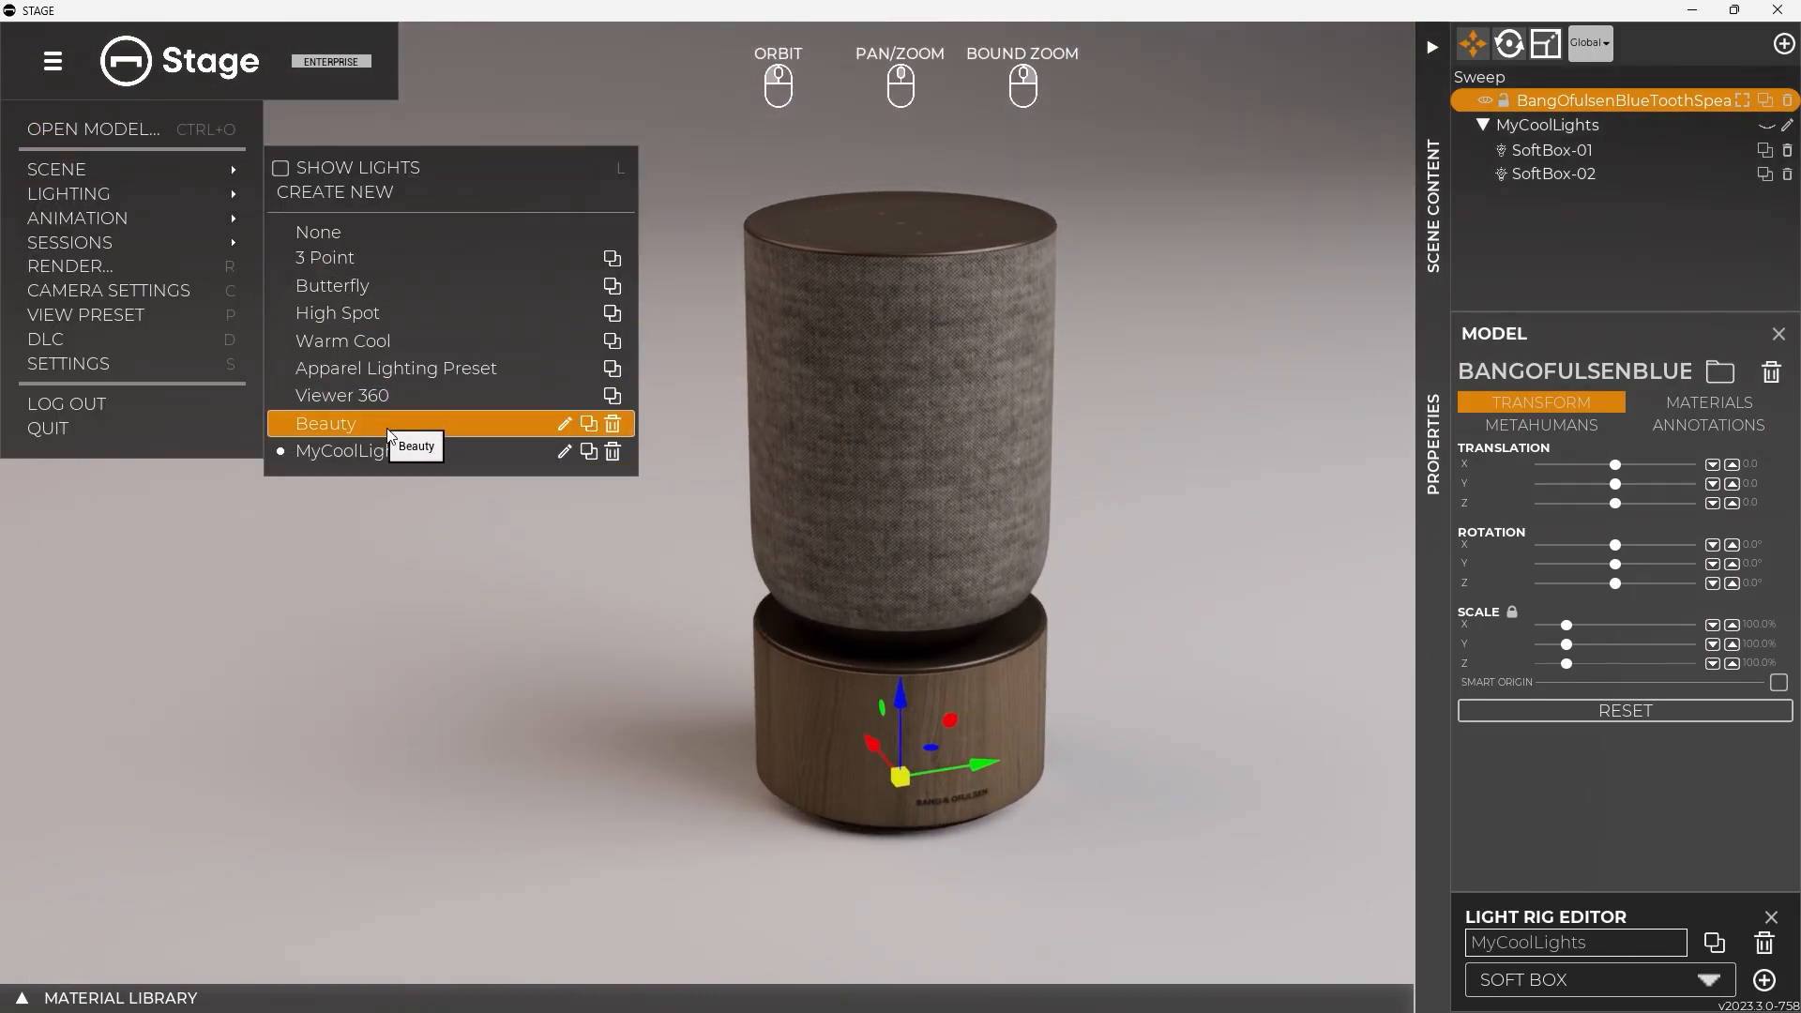
left_click(589, 452)
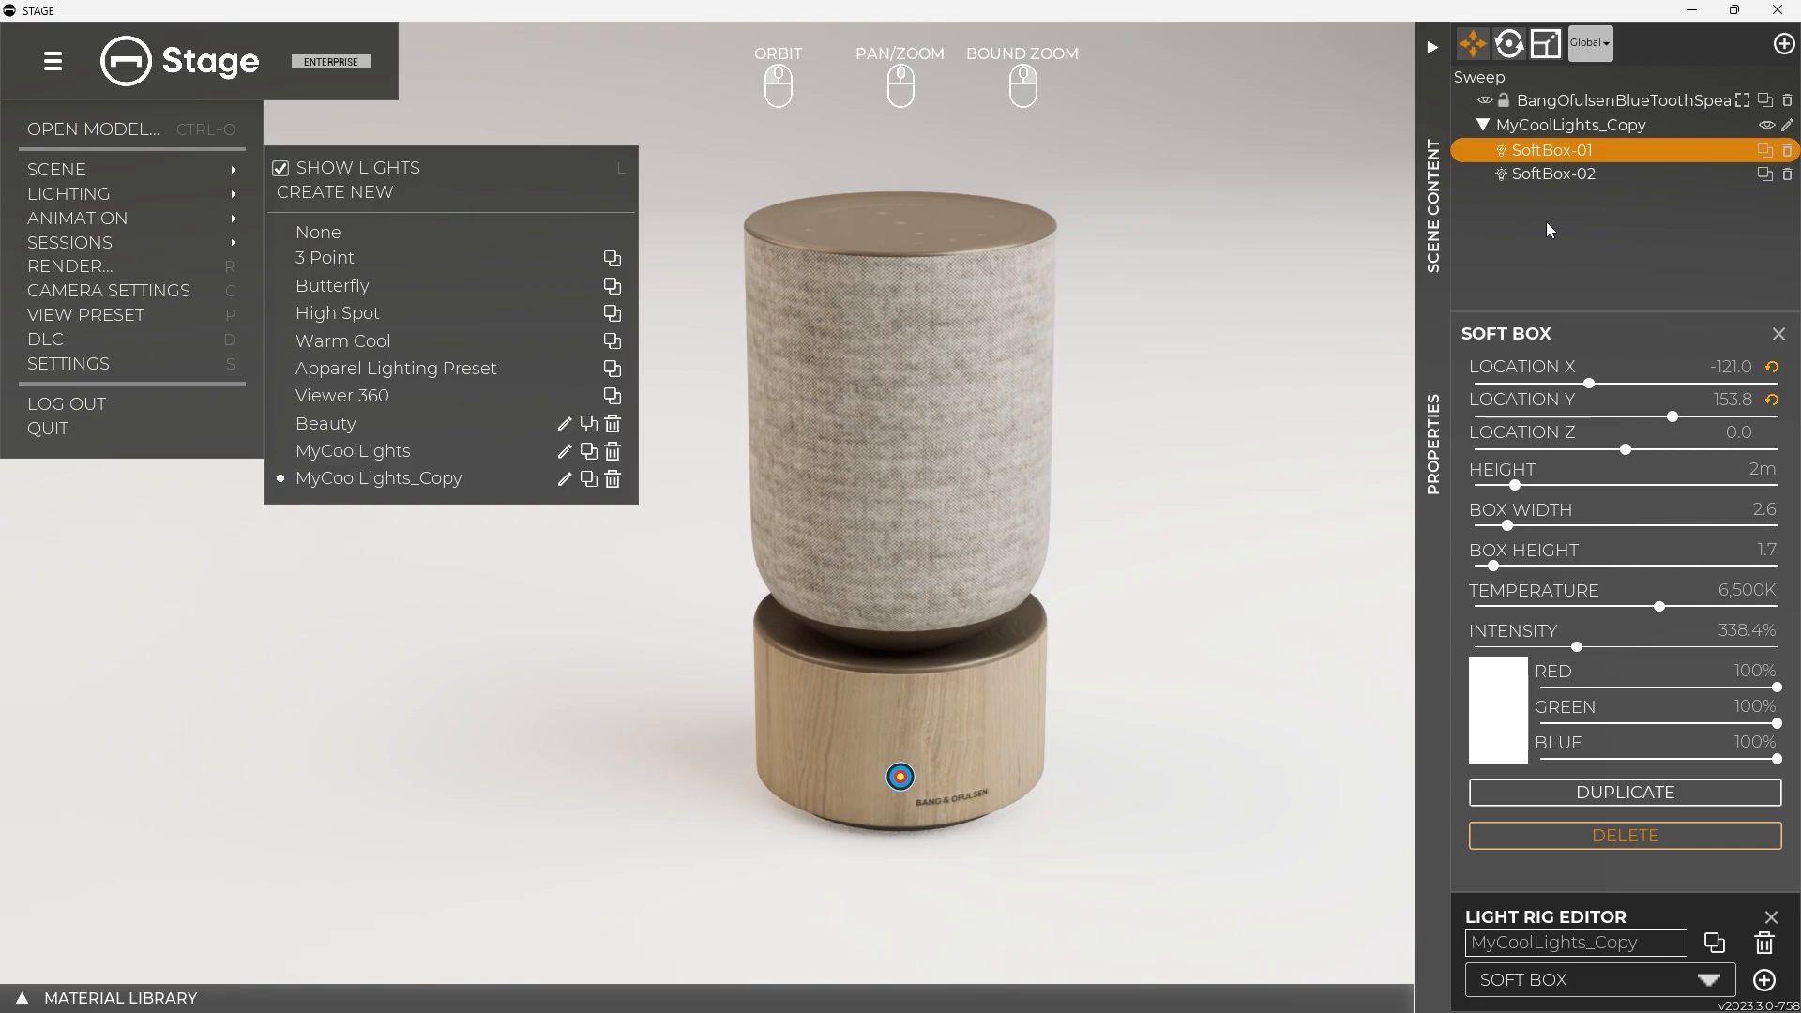
left_click(359, 451)
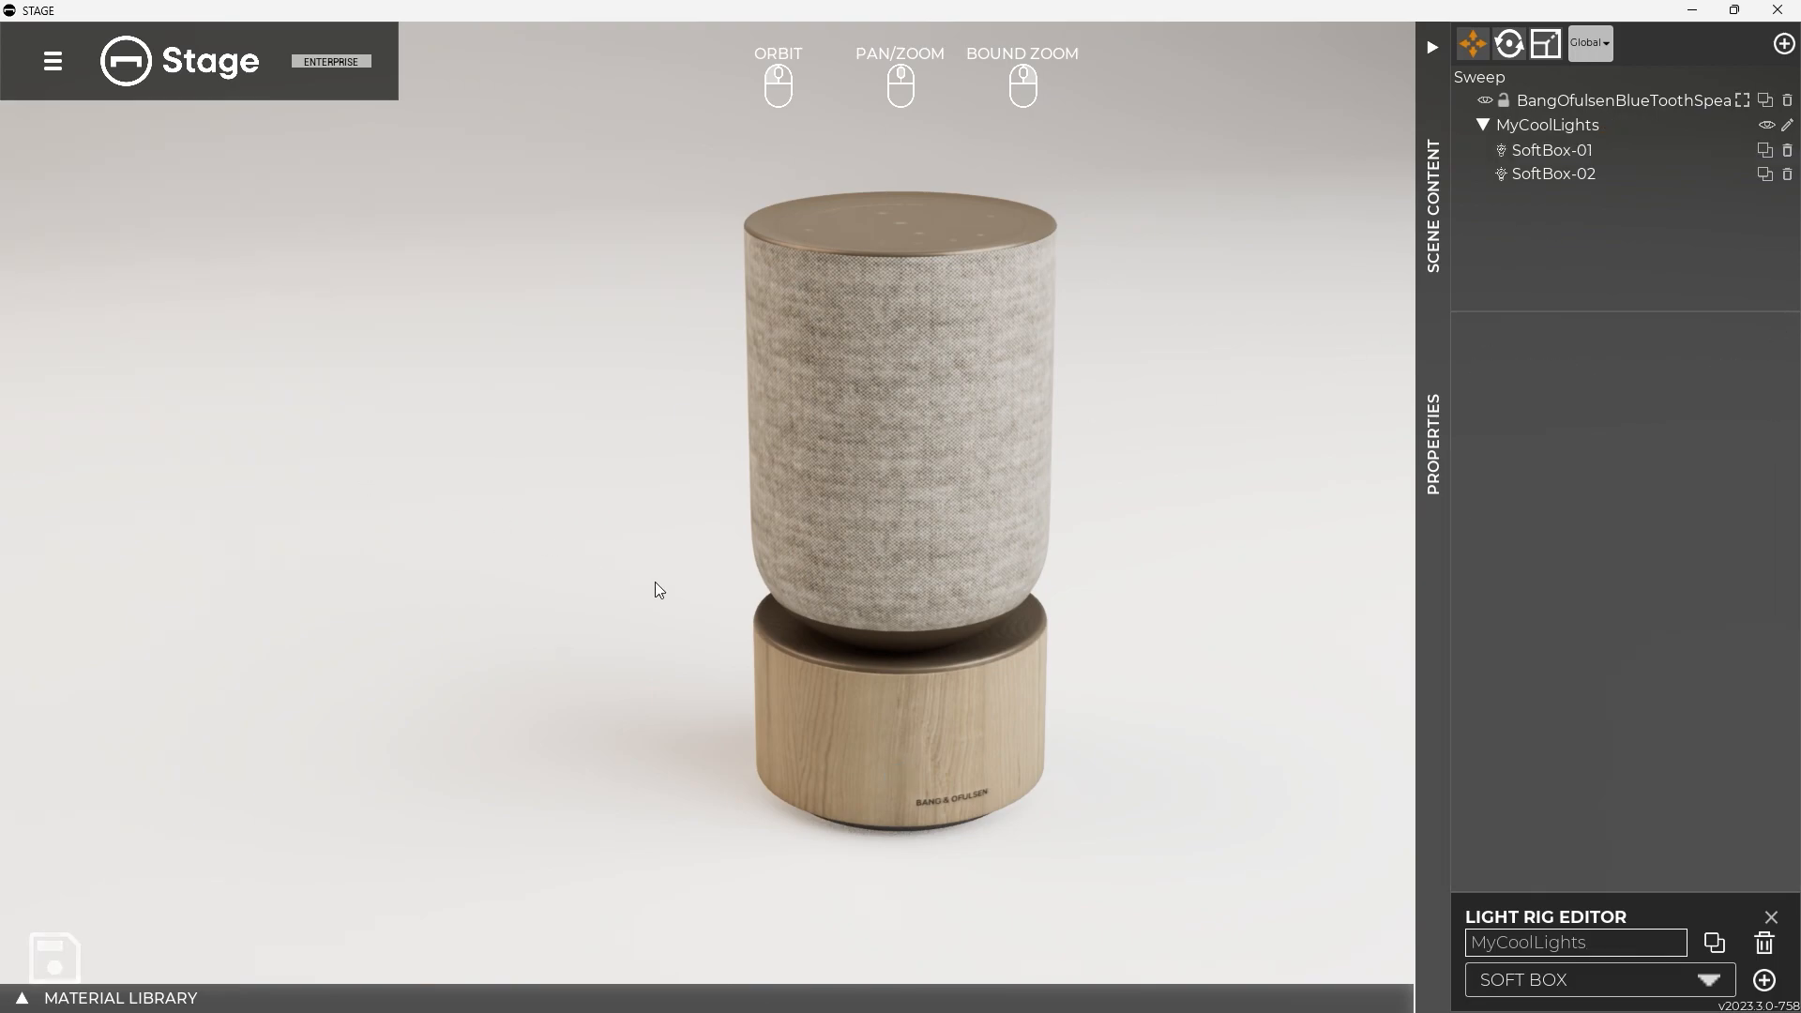
left_click_drag(996, 441, 1107, 409)
left_click(1768, 127)
Delete the MyCoolLights_Copy rig from the lighting presets and confirm the deletion.
left_click(52, 60)
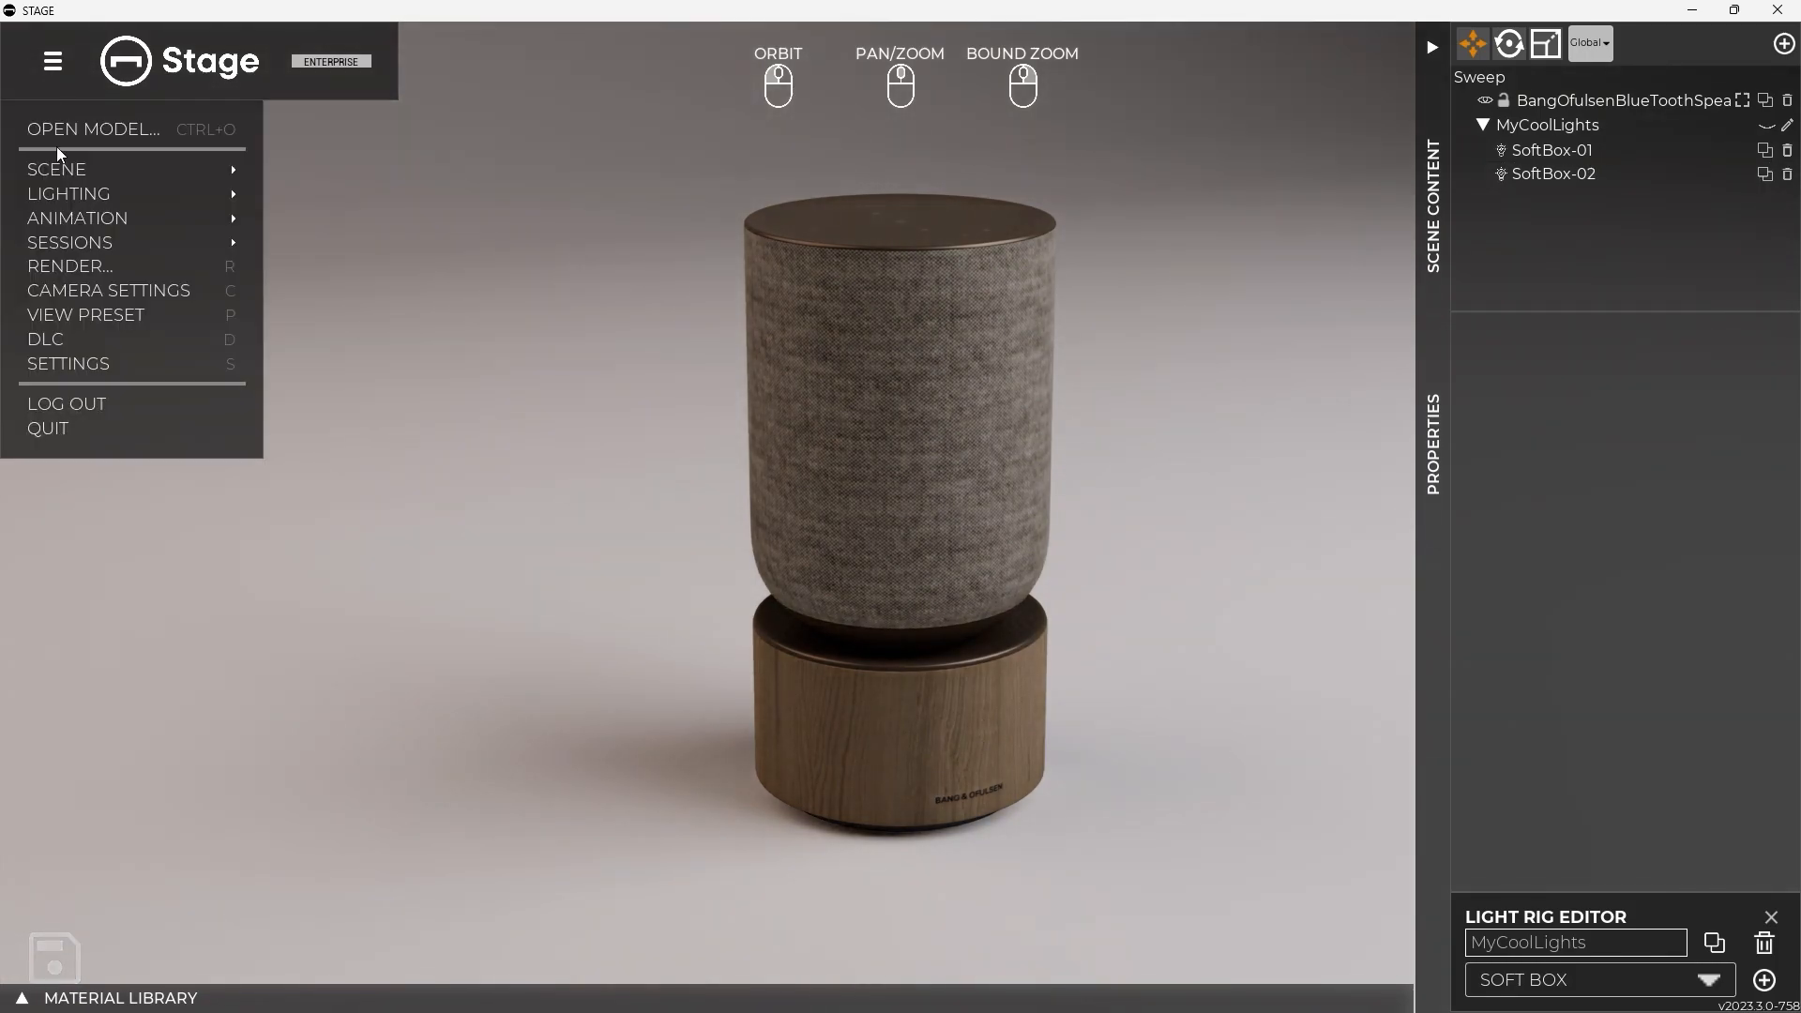
left_click(68, 193)
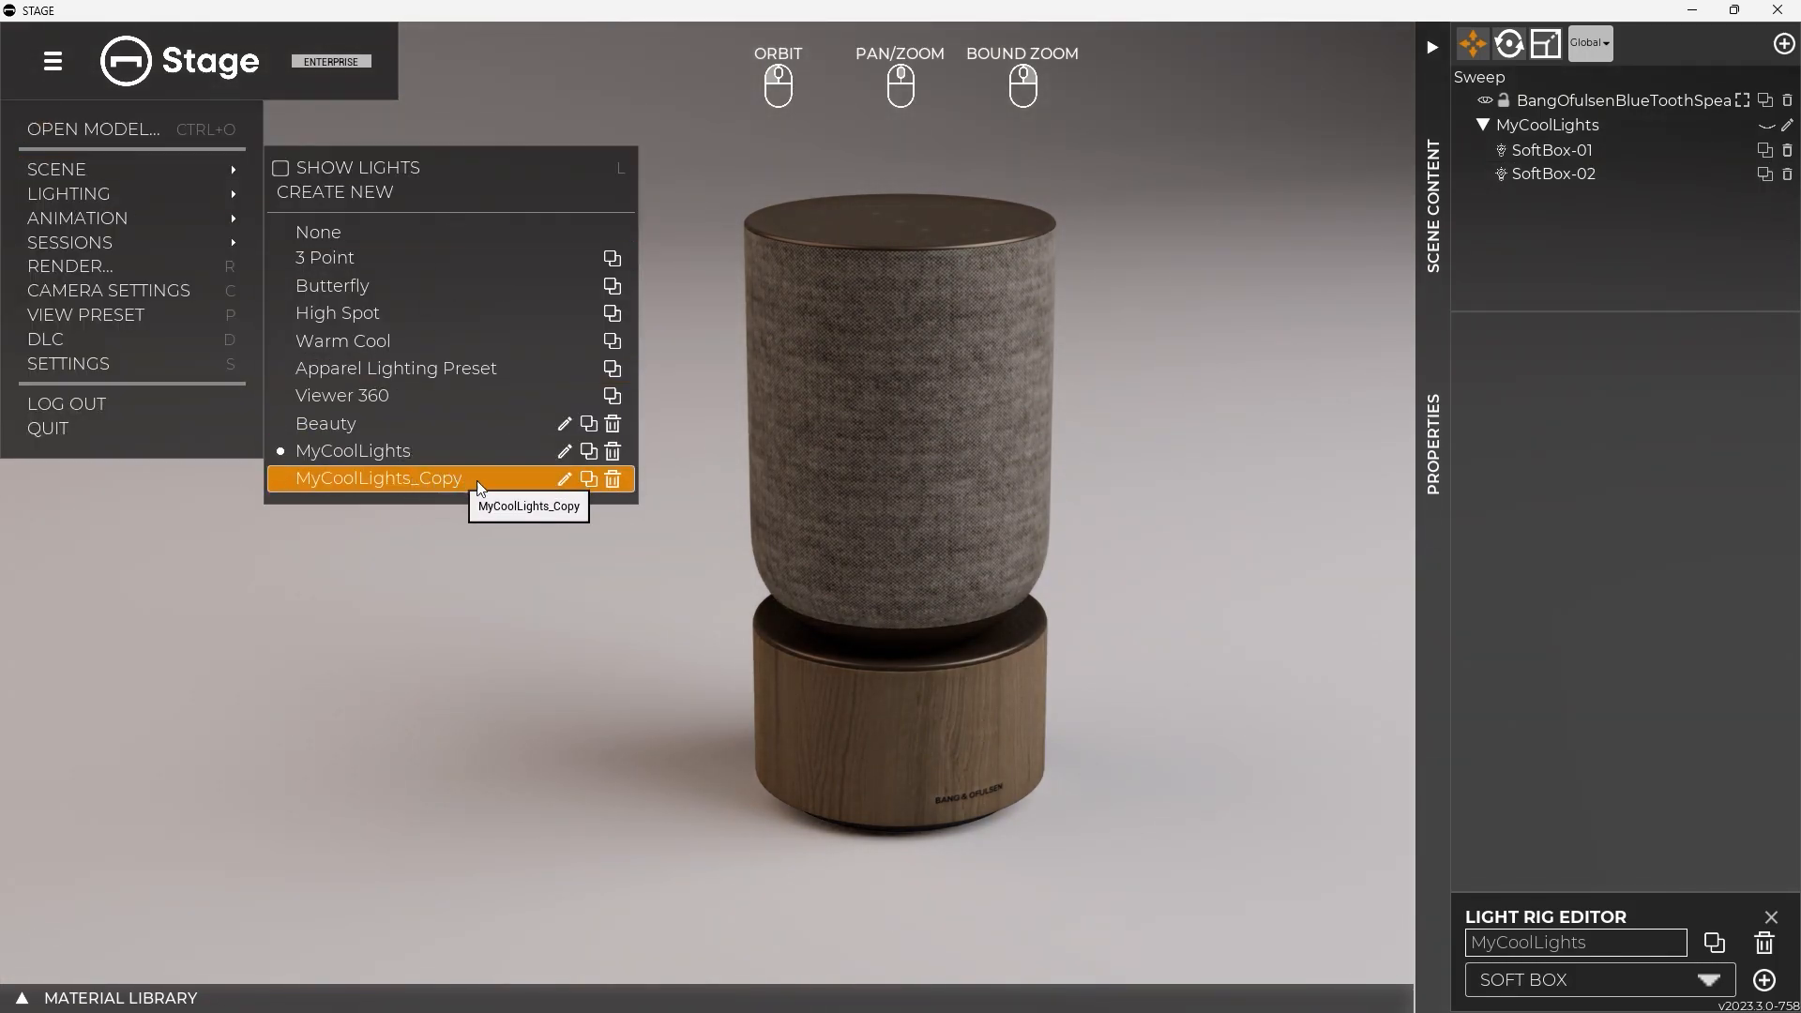
left_click(614, 479)
left_click(994, 556)
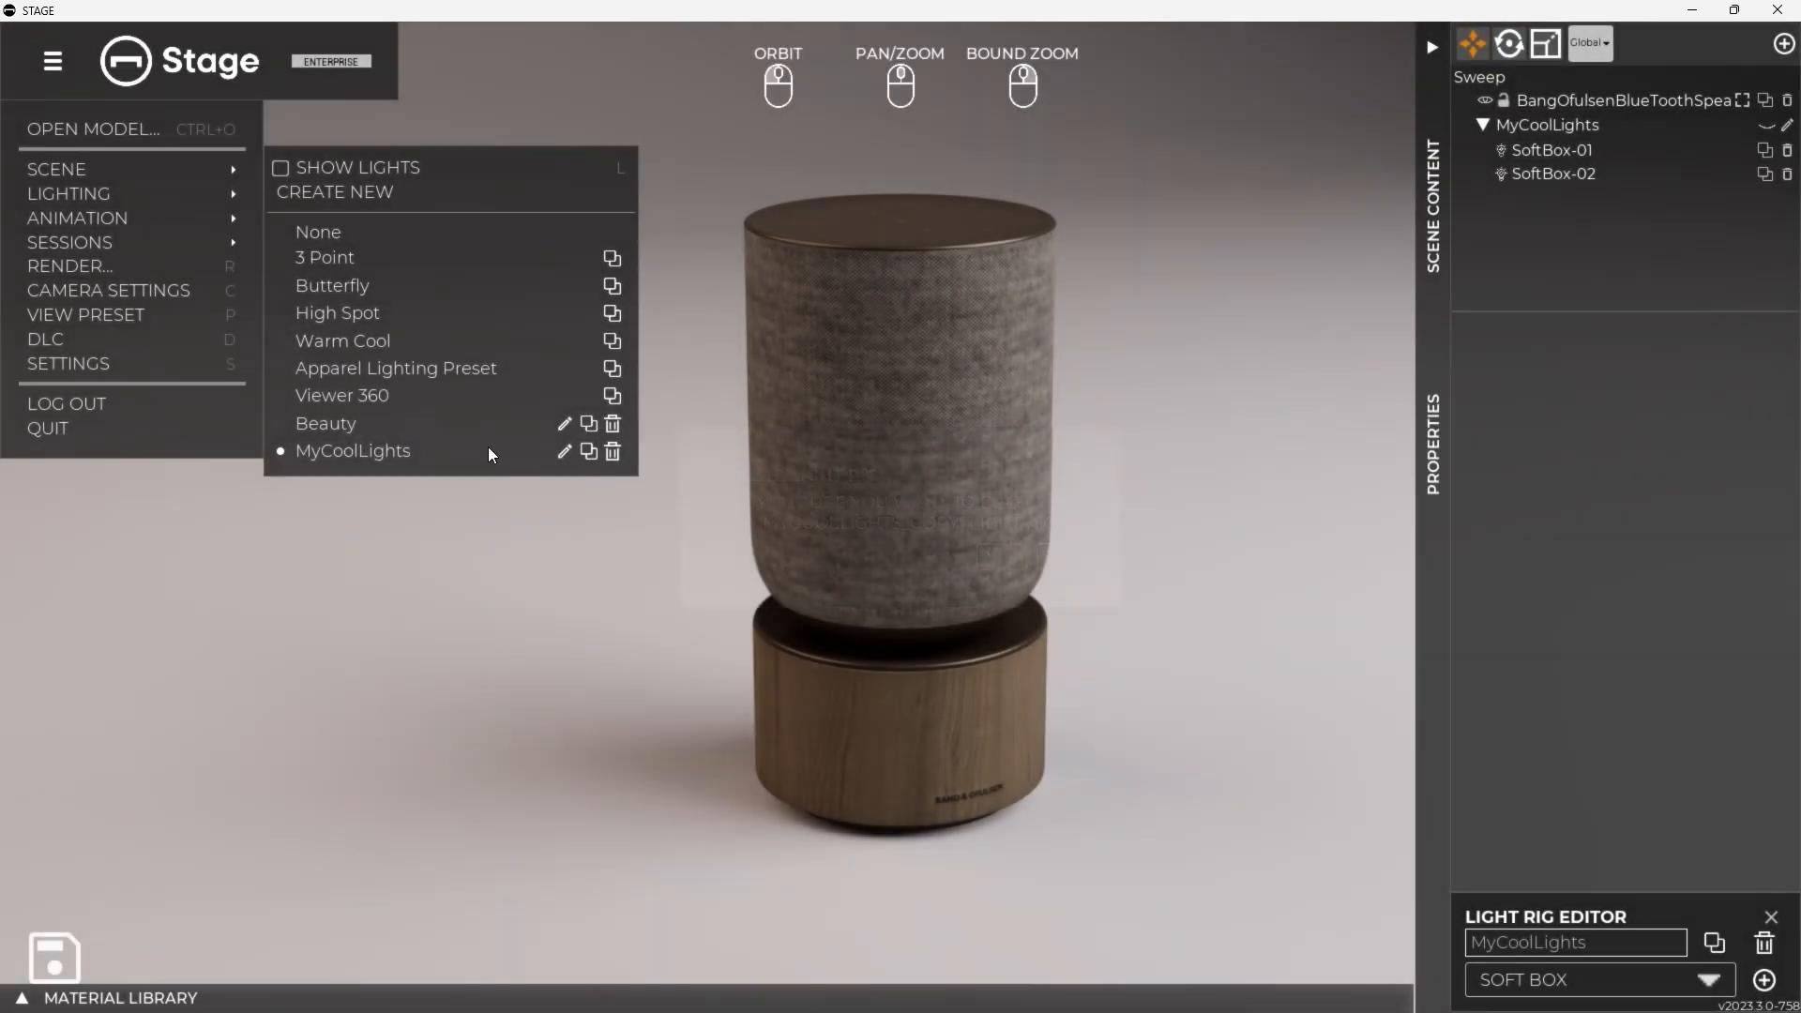
Open the MyCoolLights rig for editing and show its soft box fixtures around the speaker.
left_click(563, 453)
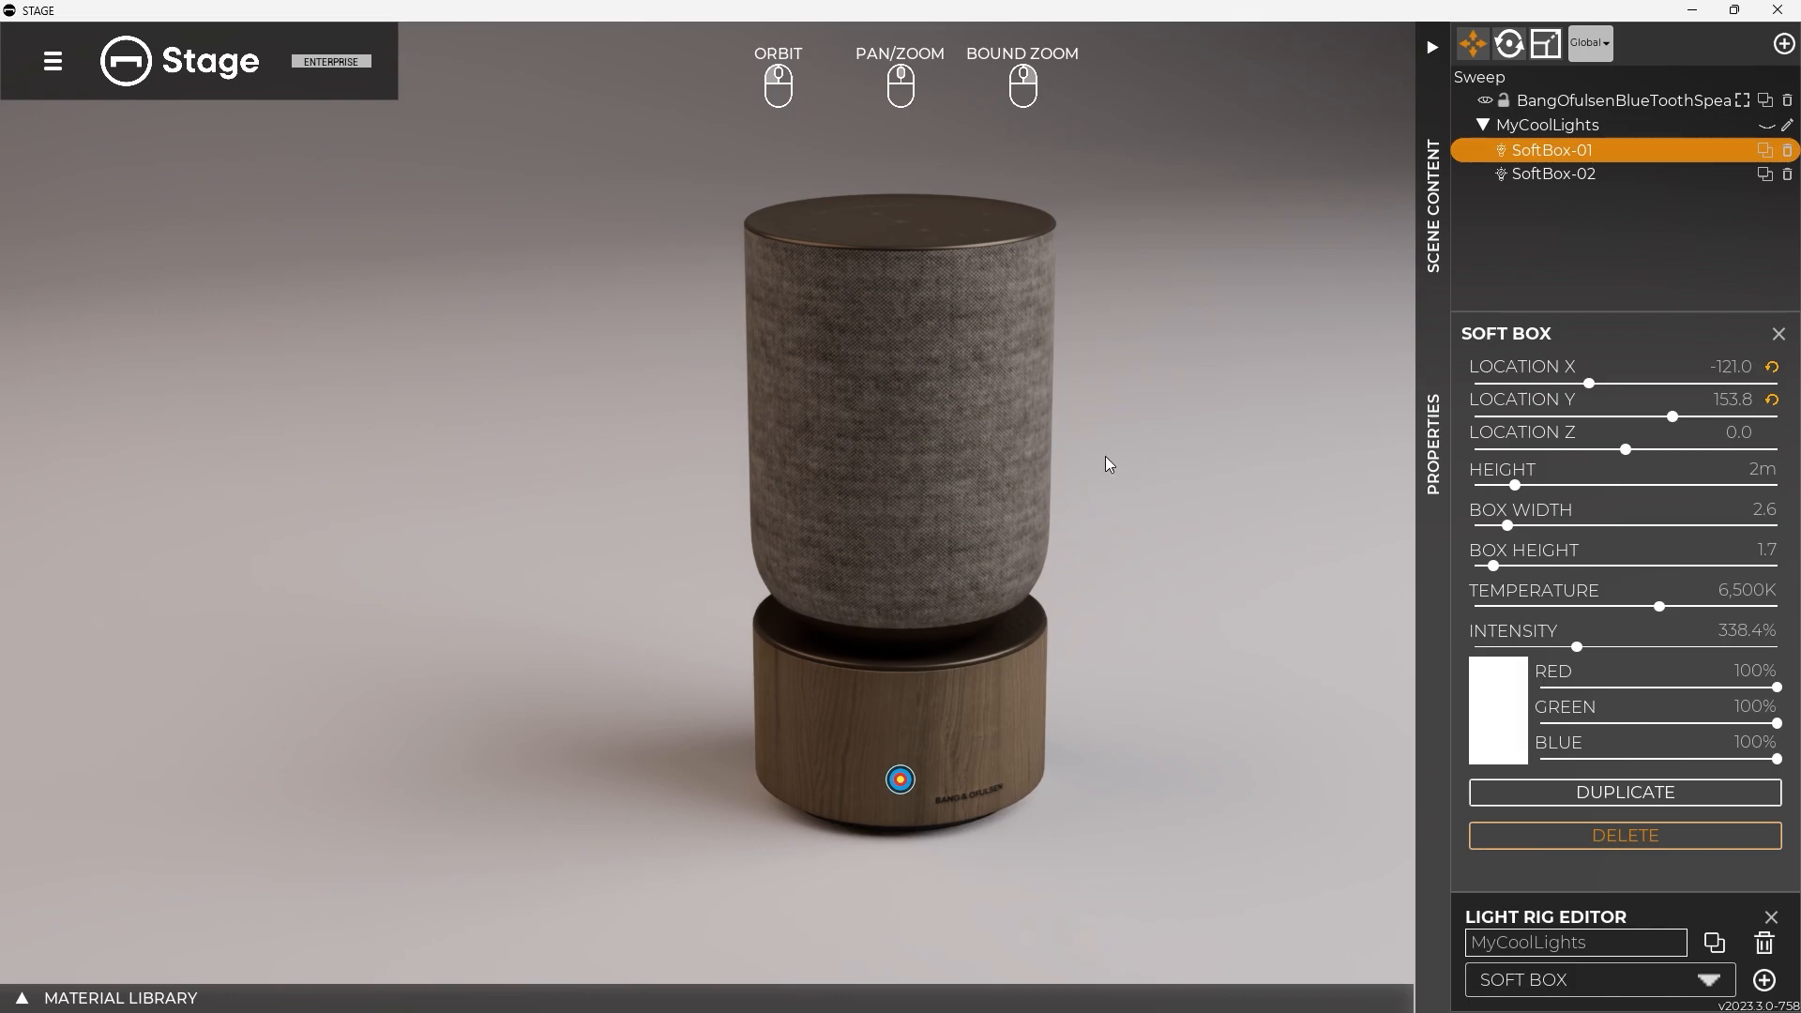
scroll(597, 475, "down", 5)
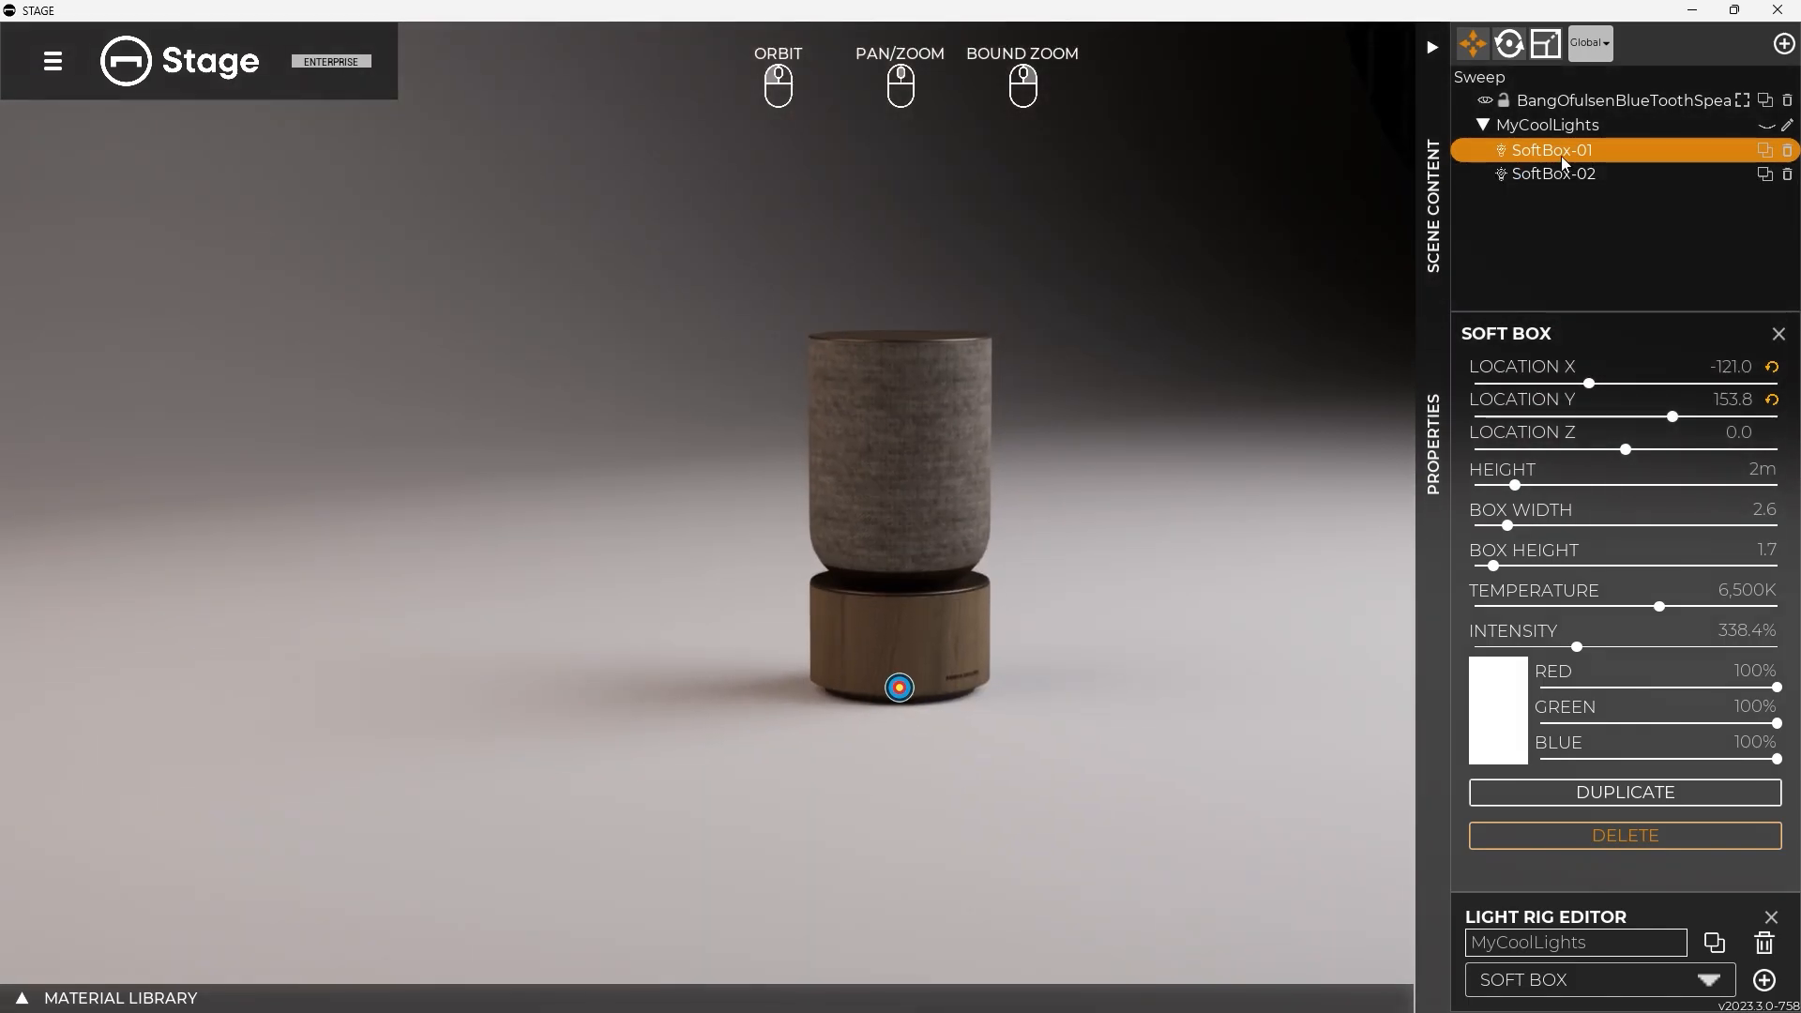
left_click(1766, 125)
scroll(1146, 363, "down", 5)
middle_click_drag(1027, 291, 971, 380)
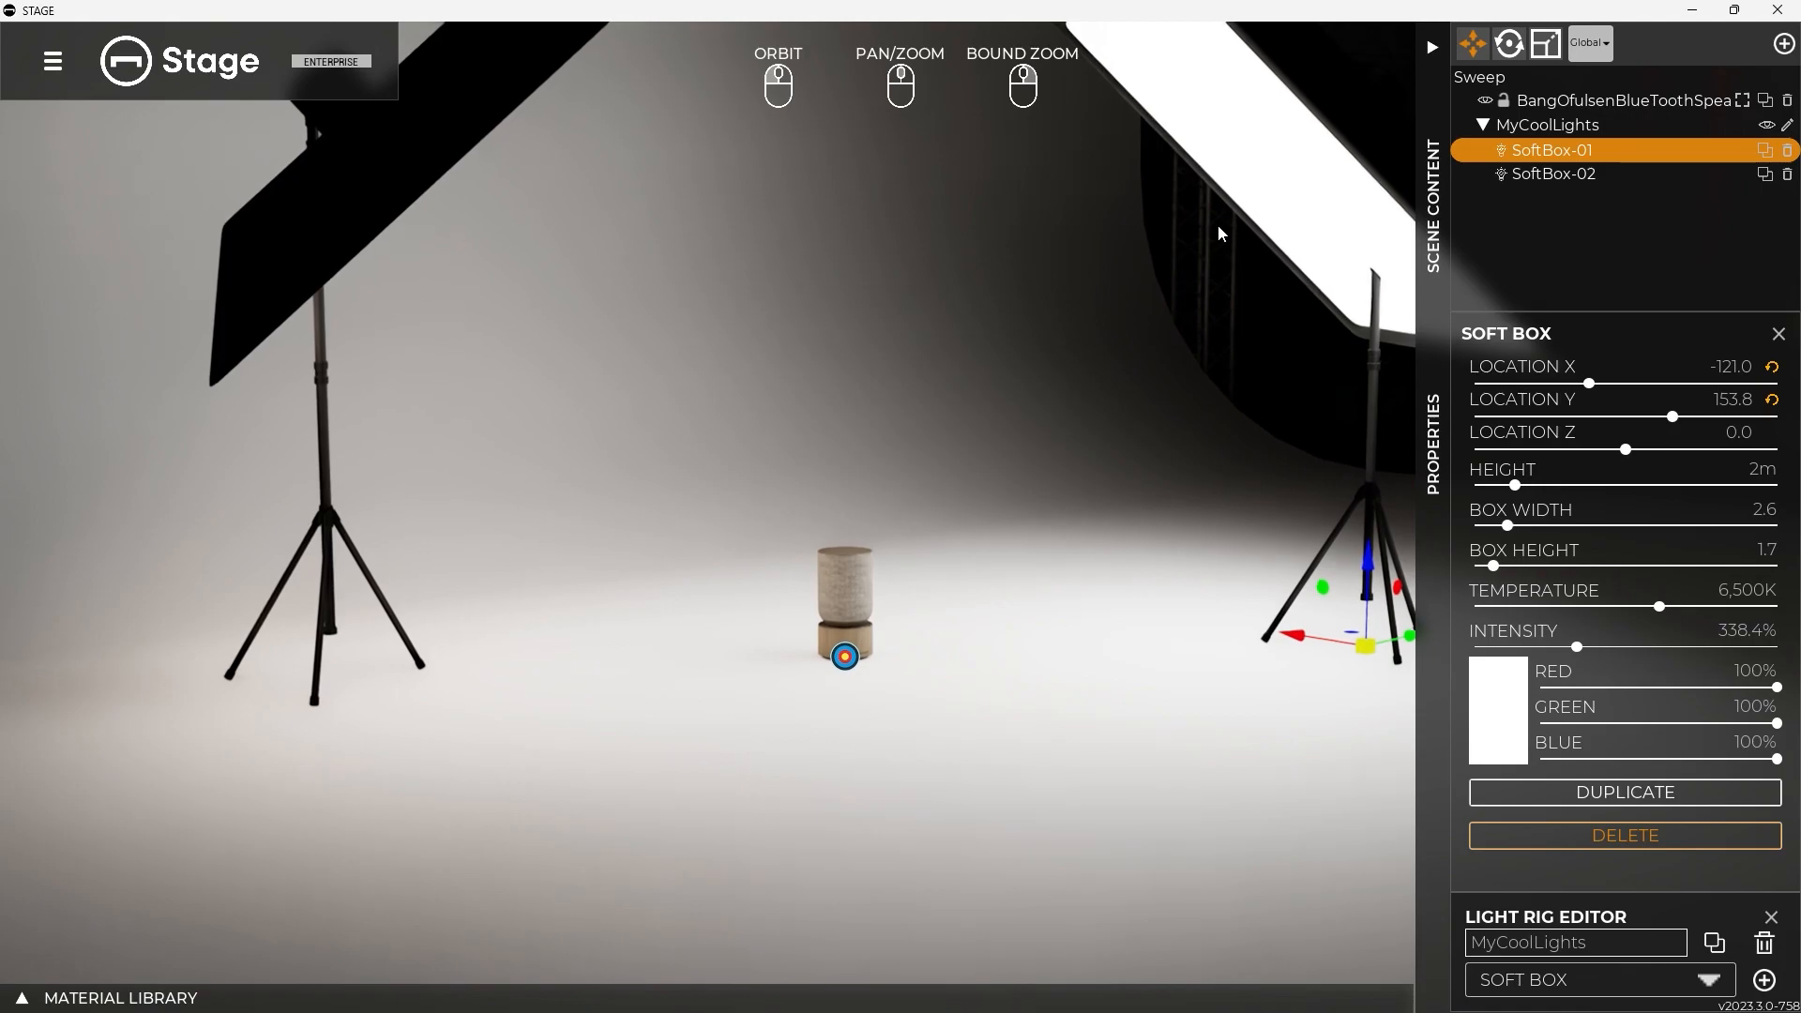
Examine the speaker and both soft boxes from different heights and sides with the fixtures shown.
mouse_move(851, 622)
left_mouse_down()
mouse_move(836, 273)
mouse_move(1117, 201)
mouse_move(856, 482)
mouse_move(845, 608)
mouse_move(897, 756)
mouse_move(865, 921)
left_mouse_up()
mouse_move(833, 571)
left_mouse_down()
mouse_move(844, 730)
mouse_move(833, 645)
mouse_move(865, 182)
mouse_move(822, 804)
mouse_move(848, 528)
left_mouse_up()
left_click_drag(887, 706, 906, 178)
mouse_move(852, 642)
left_mouse_down()
mouse_move(855, 387)
mouse_move(848, 623)
left_mouse_up()
left_click_drag(994, 553, 857, 530)
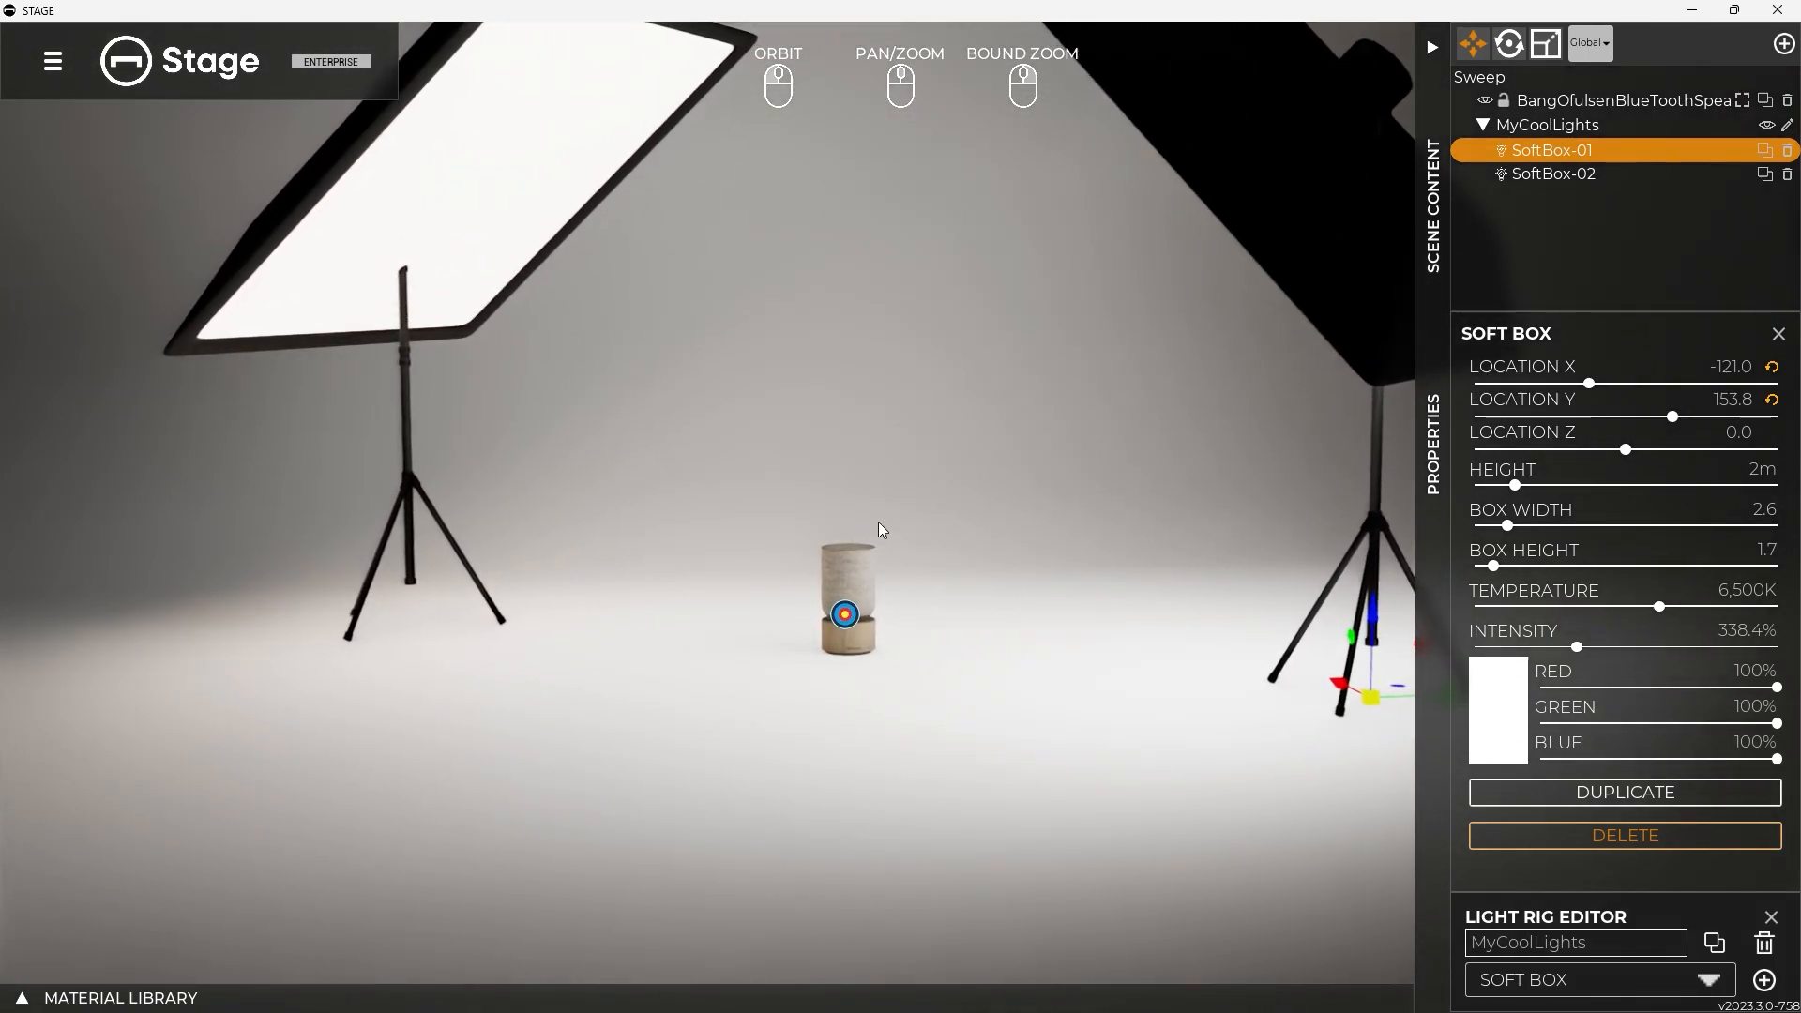
scroll(966, 489, "up", 3)
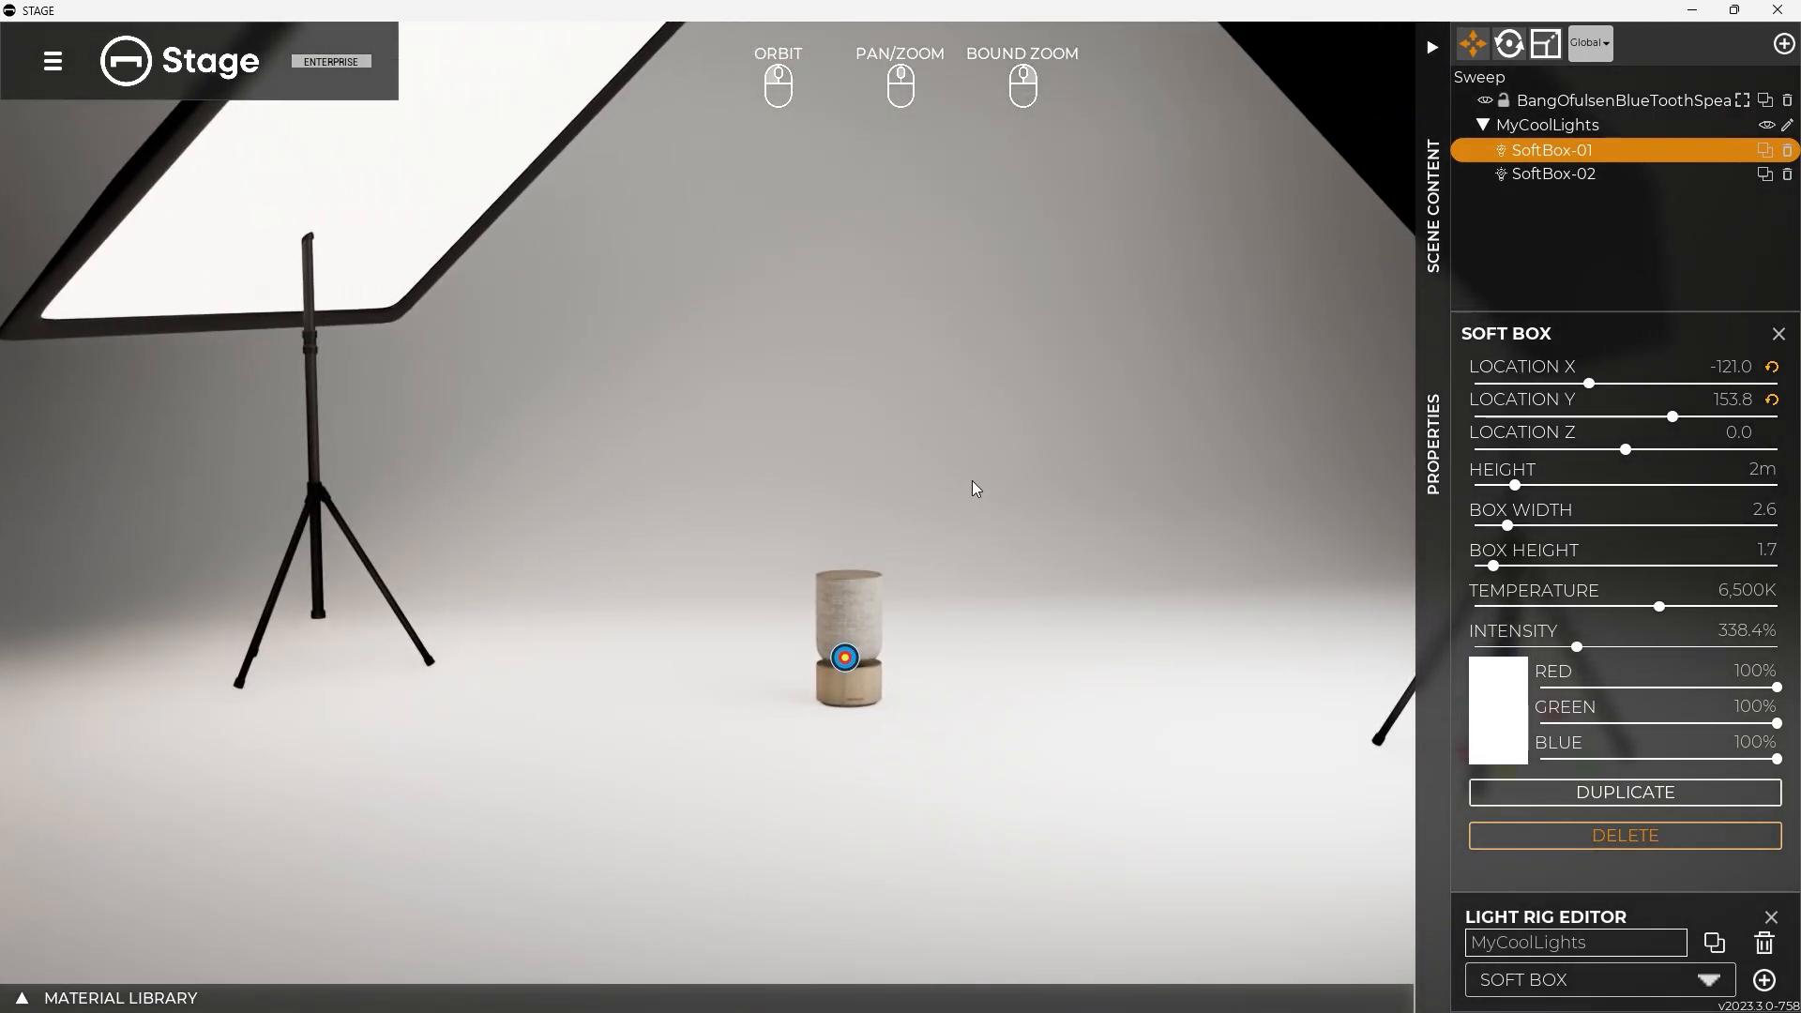